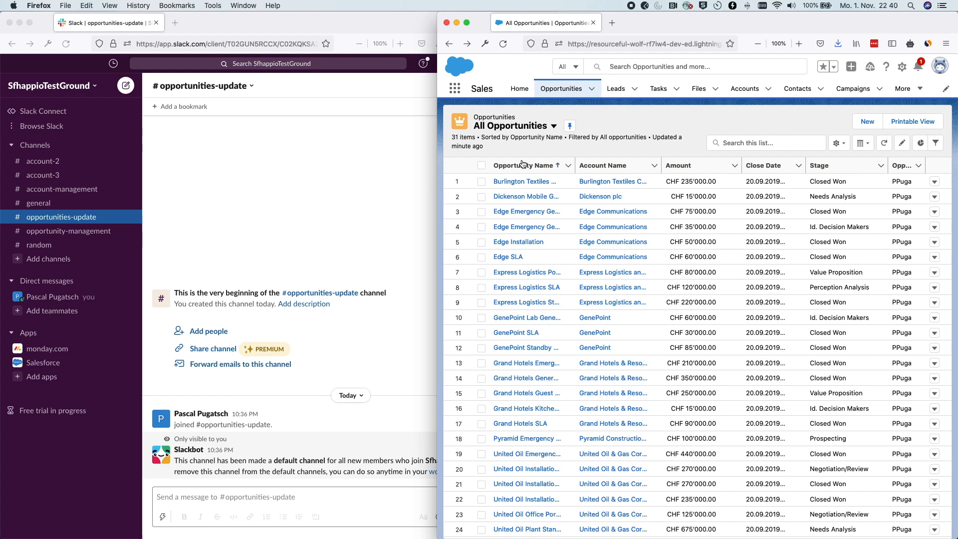
Open the Edge Emergency Generator opportunity and choose the opportunities-update channel as the destination for sending it to Slack.
left_click(525, 211)
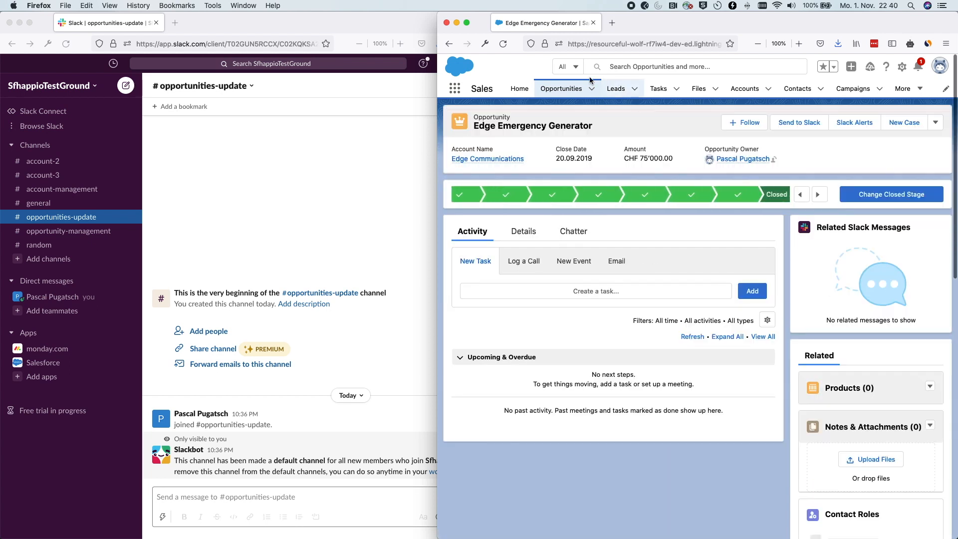
left_click(792, 125)
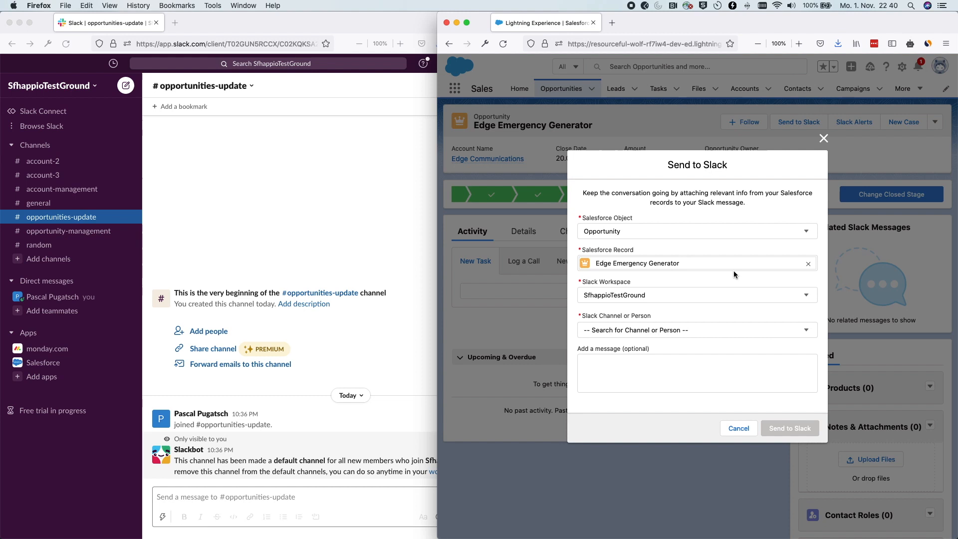
left_click(644, 329)
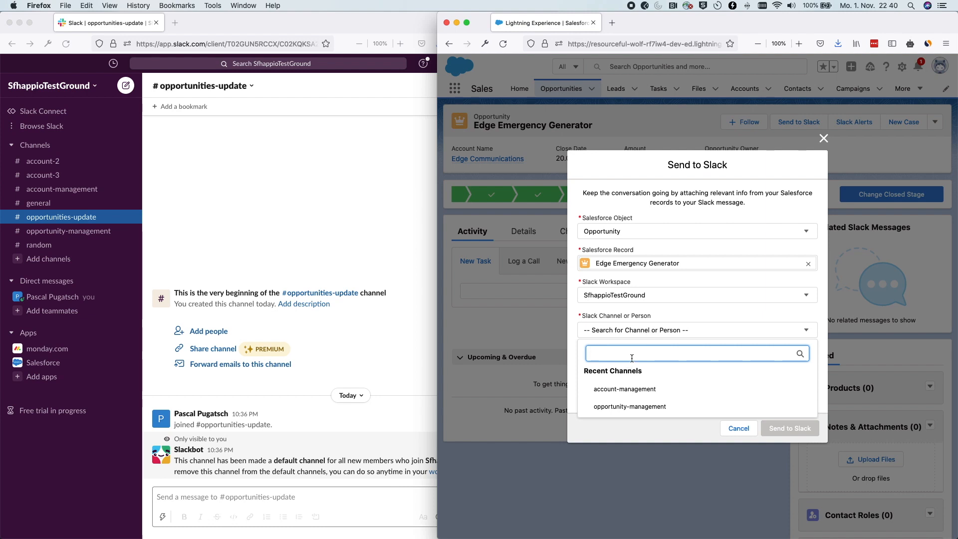
type("opp")
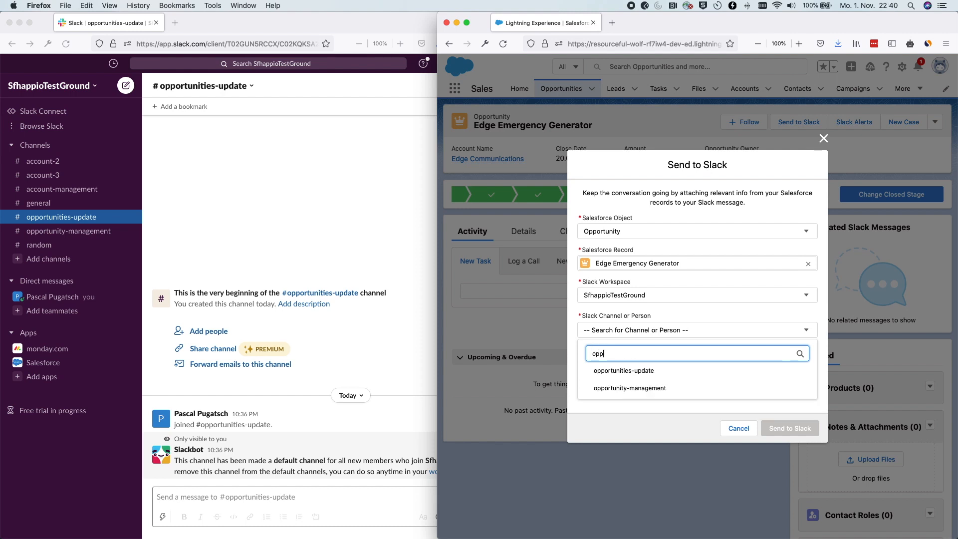
left_click(663, 375)
Add the message "hey check out this opportunity!" and send the opportunity to Slack.
left_click(683, 376)
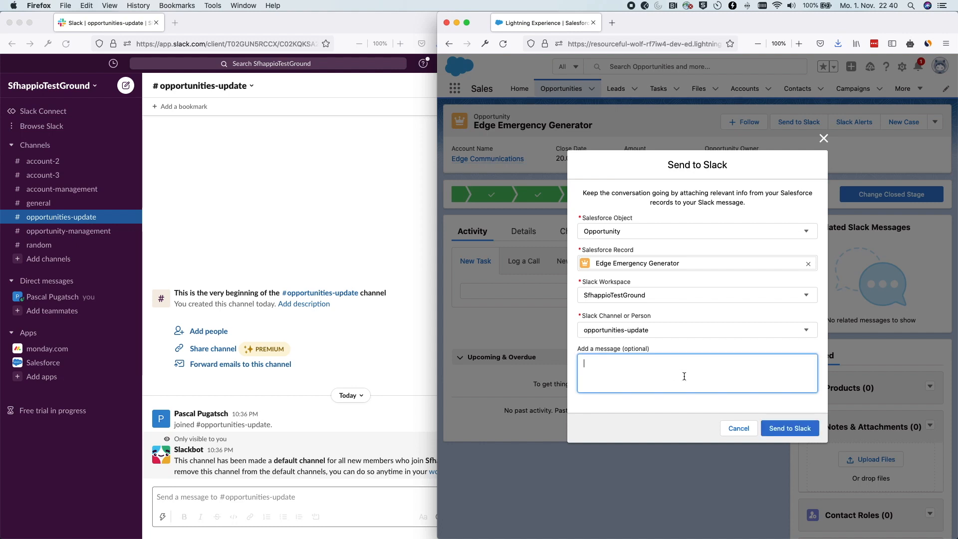
type("hey check you ")
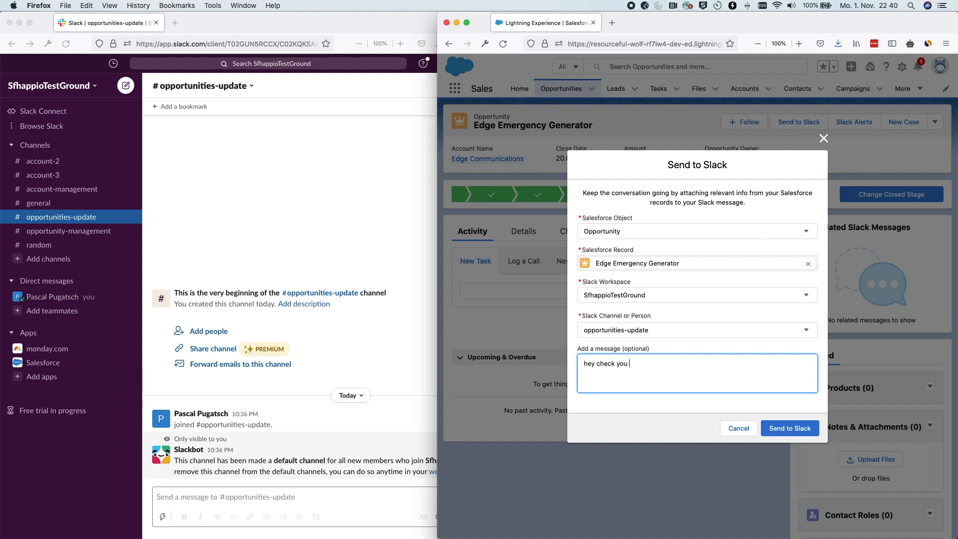
key("BackSpace")
key("BackSpace")
key("BackSpace")
key("BackSpace")
type("out this opportunity!")
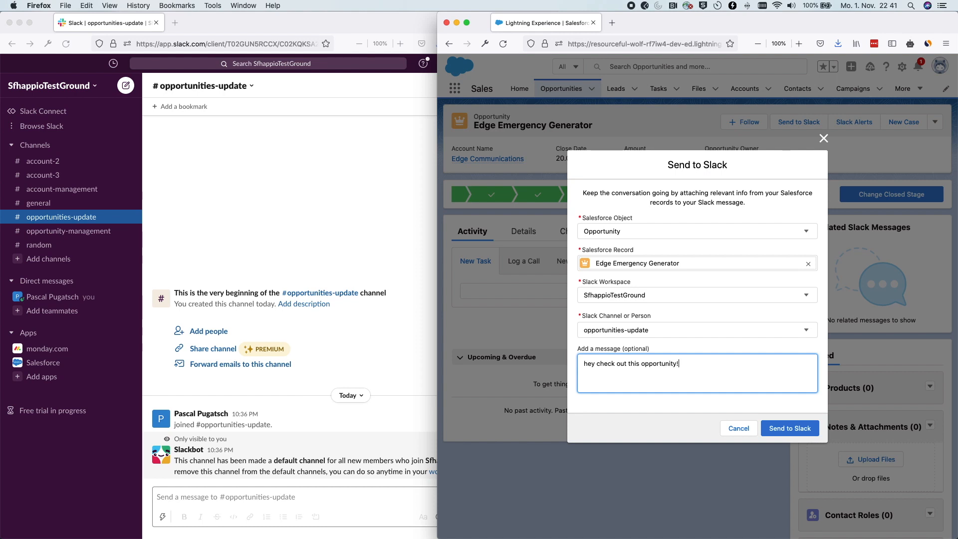
left_click(789, 429)
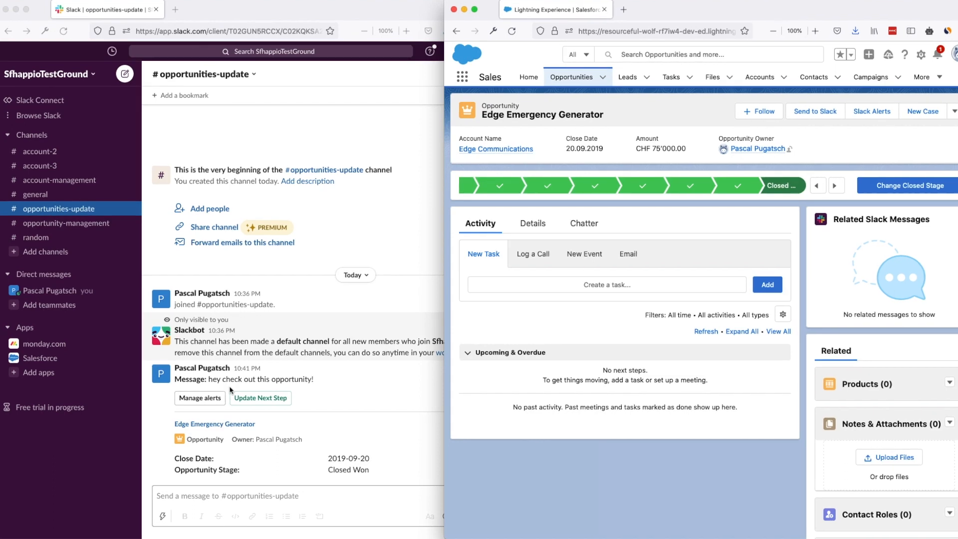
Check the opportunity name and message in the opportunities-update Slack post against the Salesforce record.
left_click(384, 377)
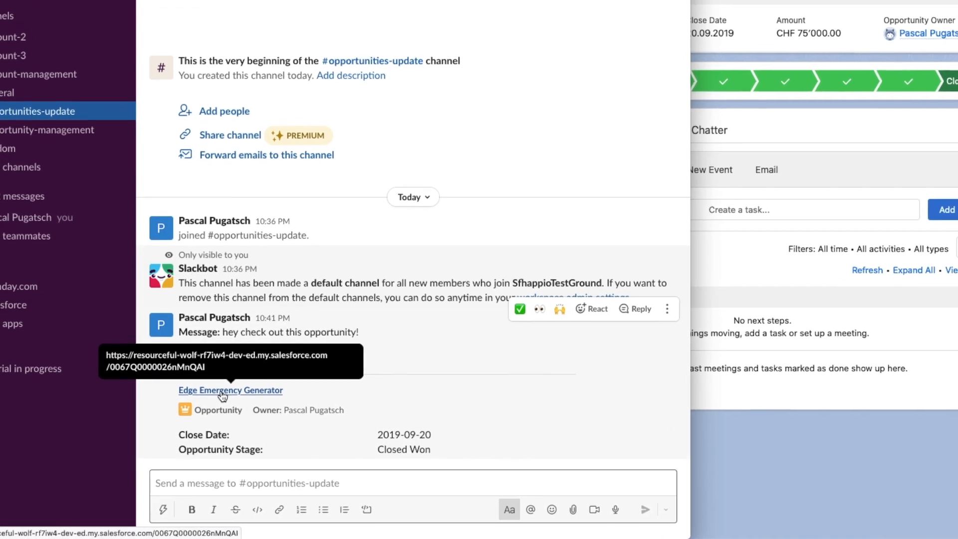
left_click_drag(178, 399, 295, 383)
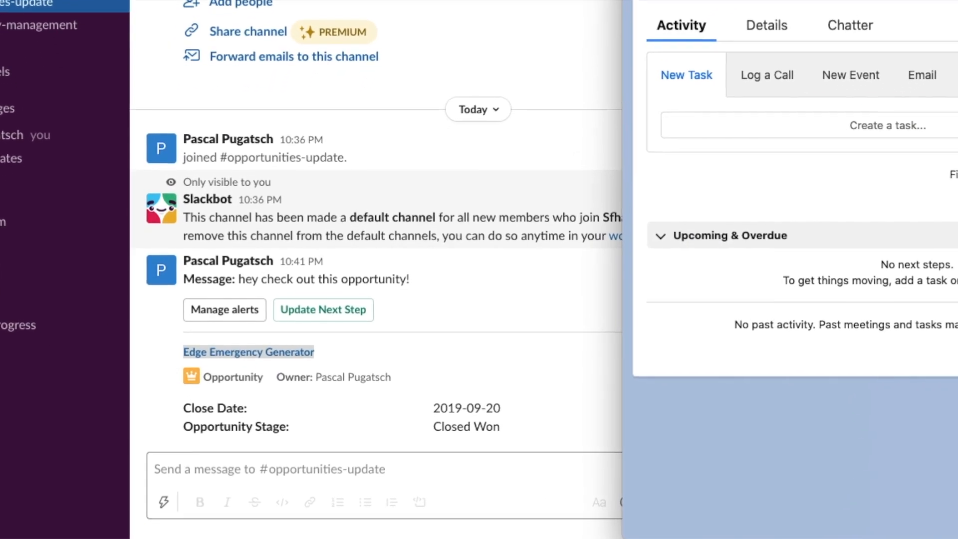
left_click_drag(421, 267, 258, 279)
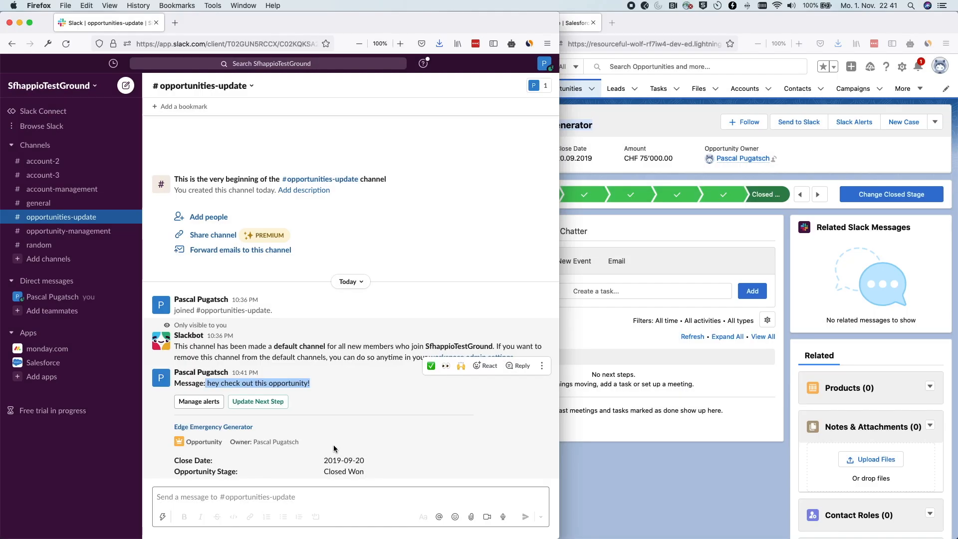
left_click(341, 402)
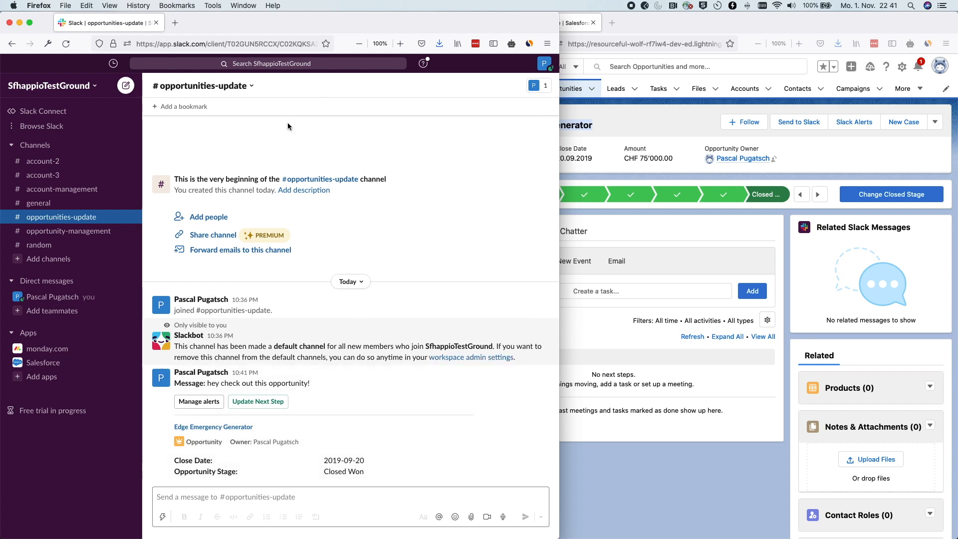
left_click(643, 115)
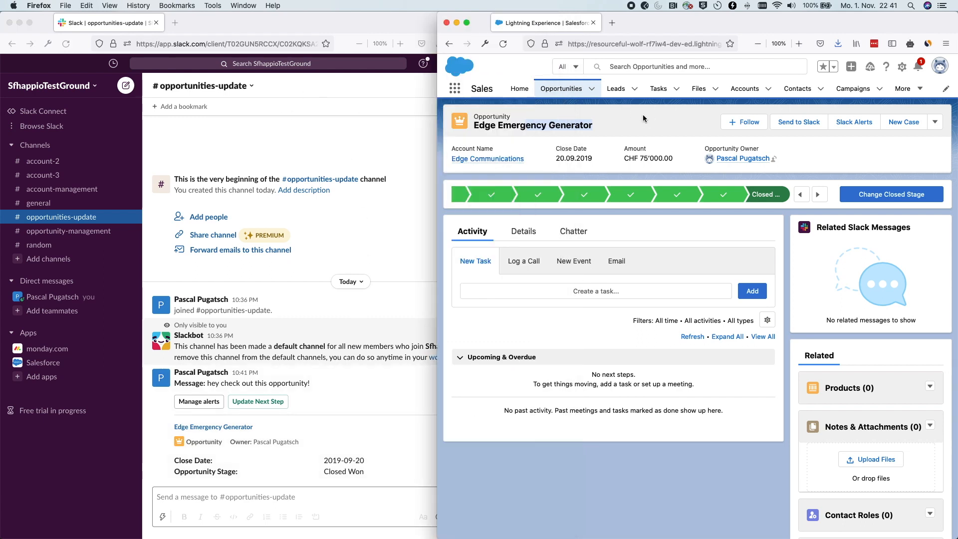
Post "Wow this looks amazing, please follow up!" in the opportunities-update Slack channel.
left_click(265, 490)
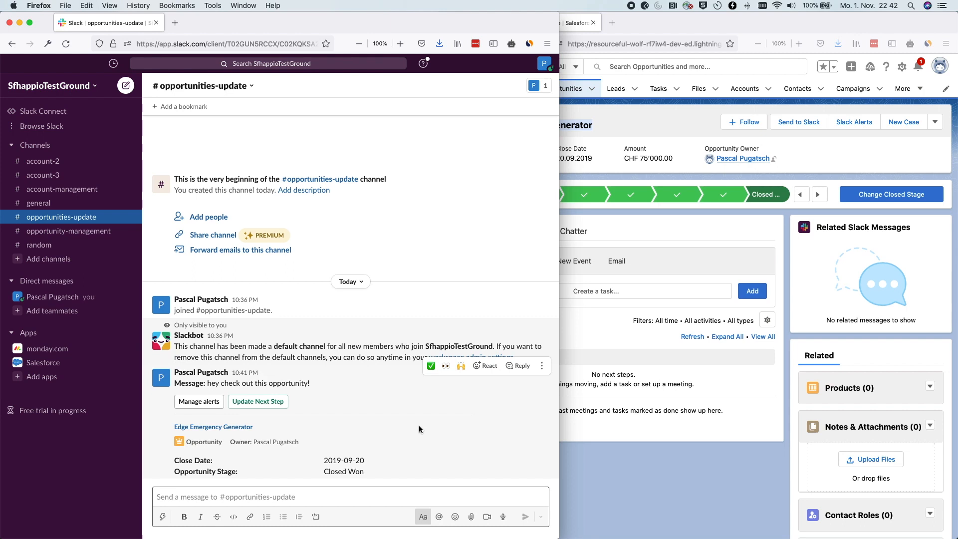
type("Wow this looks")
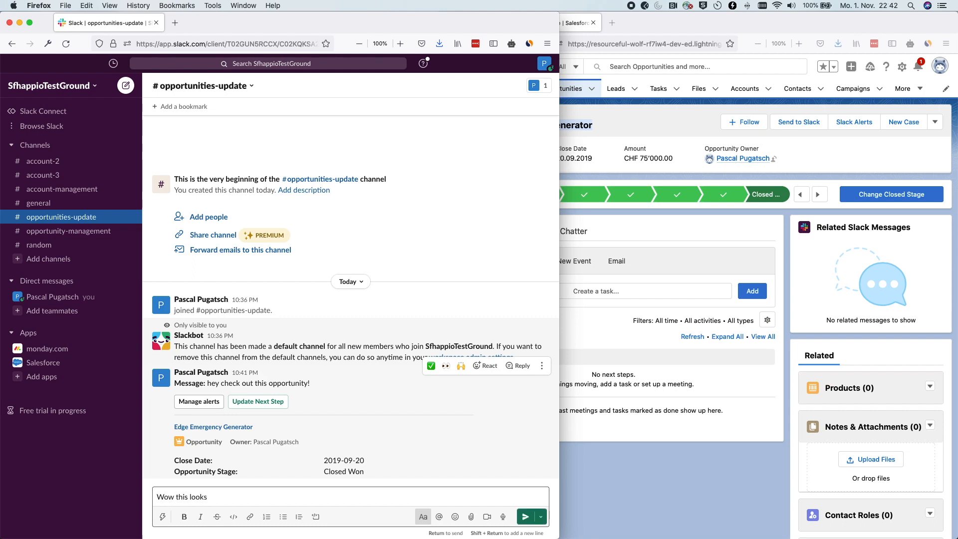
type(" amazing, please follow up!")
key("Return")
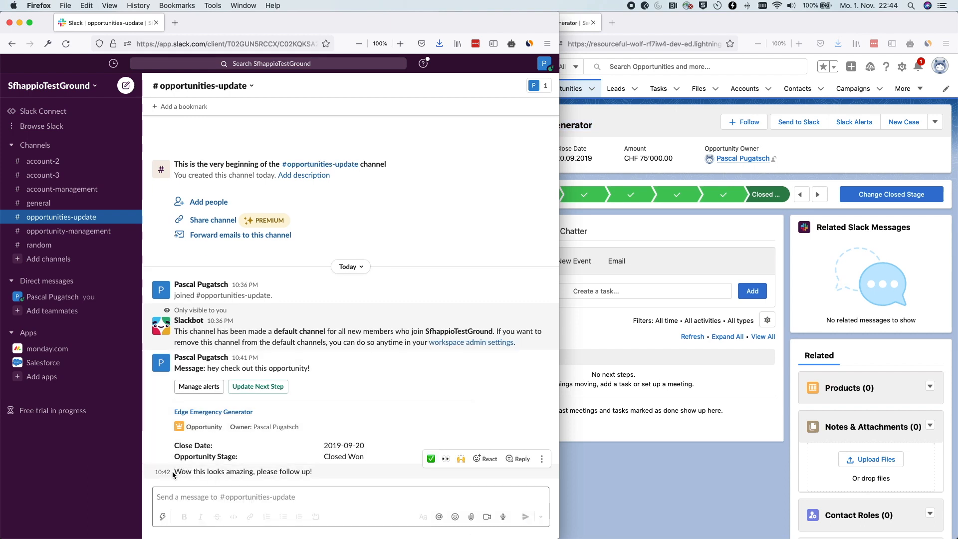
Add the Slack message "Wow this looks amazing, please follow up!" to the Edge Emergency Generator opportunity in Salesforce.
left_click_drag(175, 471, 342, 480)
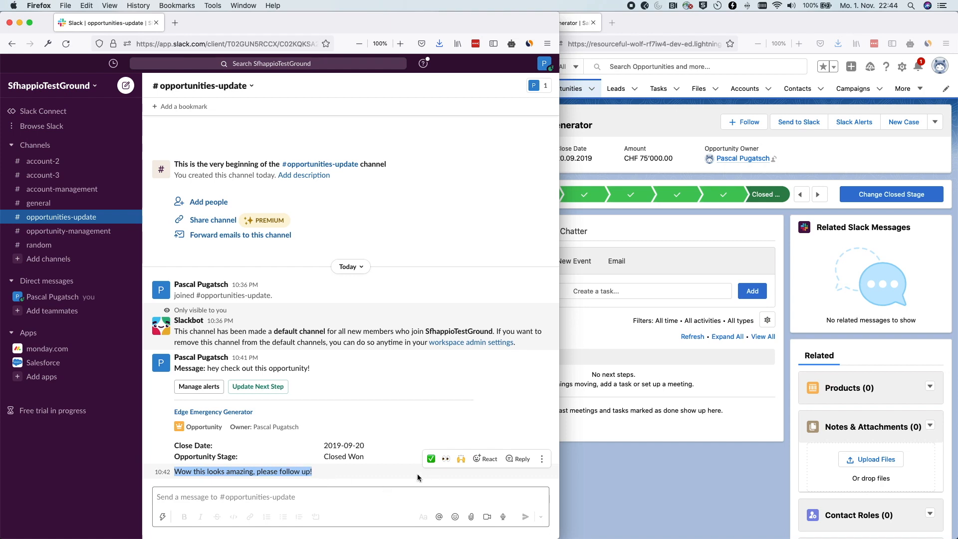
left_click(335, 474)
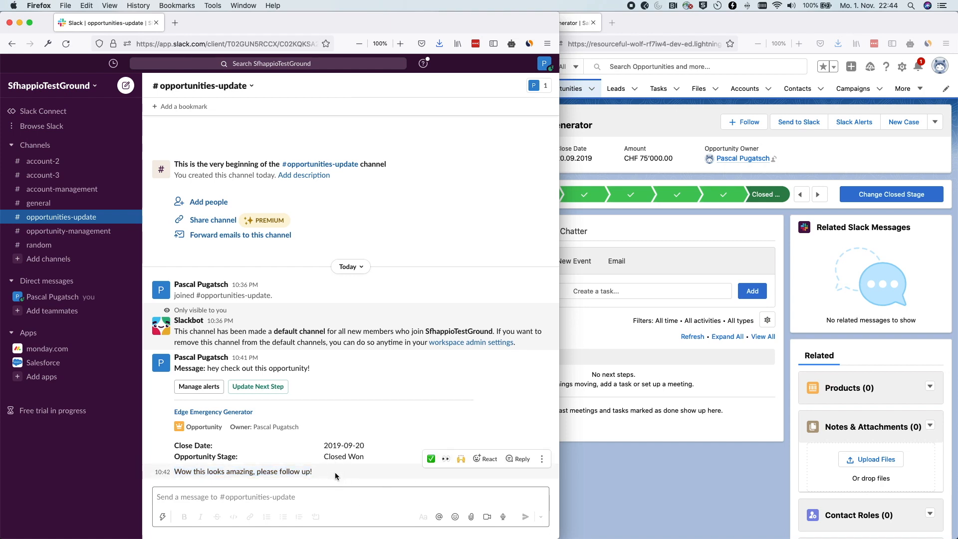
left_click(542, 463)
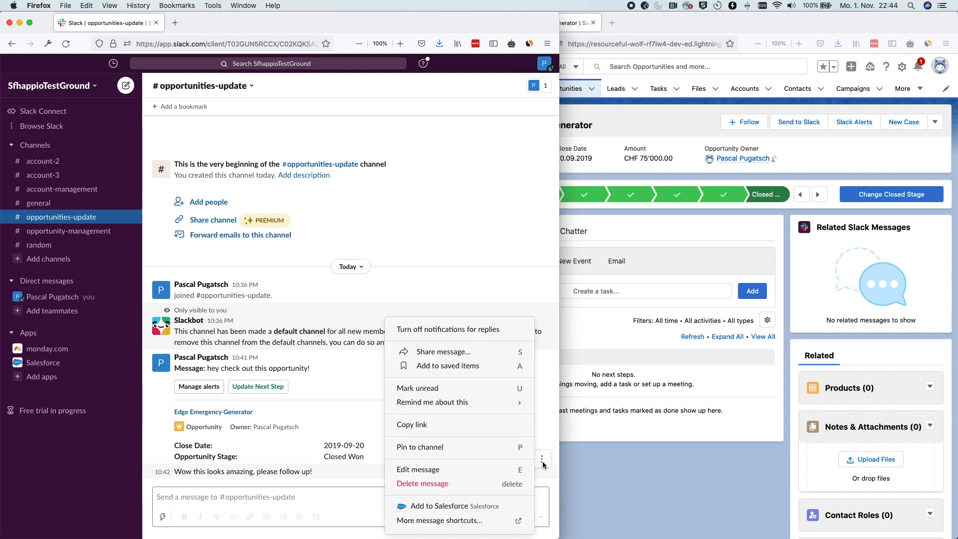
left_click(438, 506)
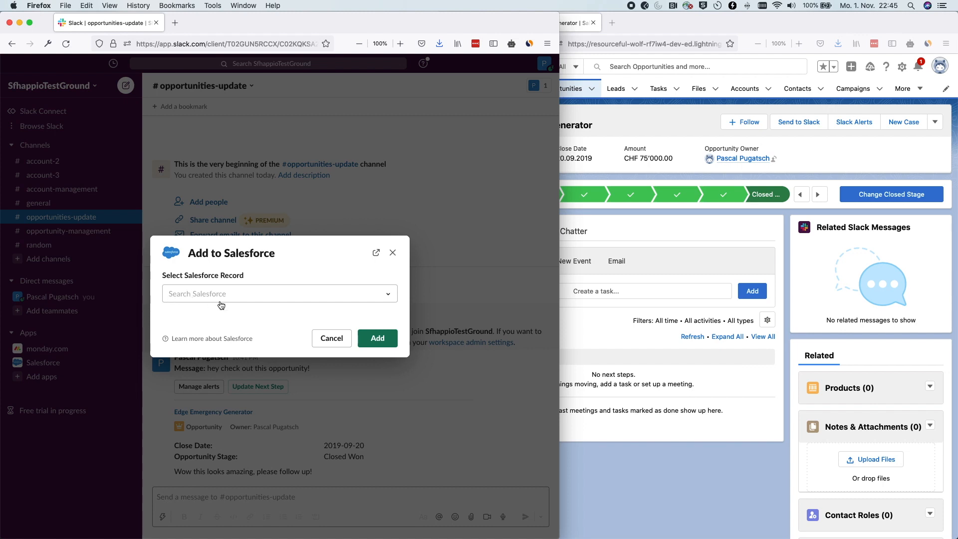
left_click(635, 131)
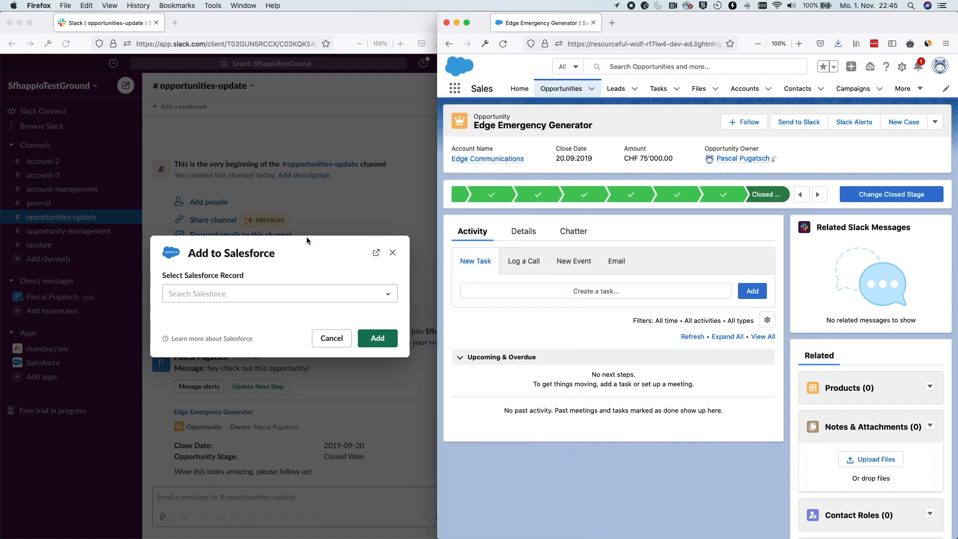
left_click(194, 298)
left_click(194, 298)
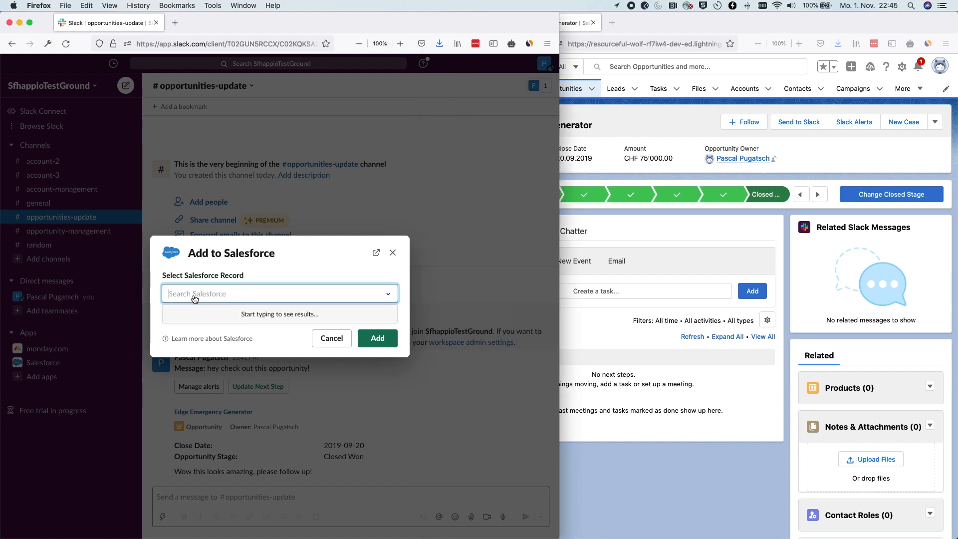
type("edge")
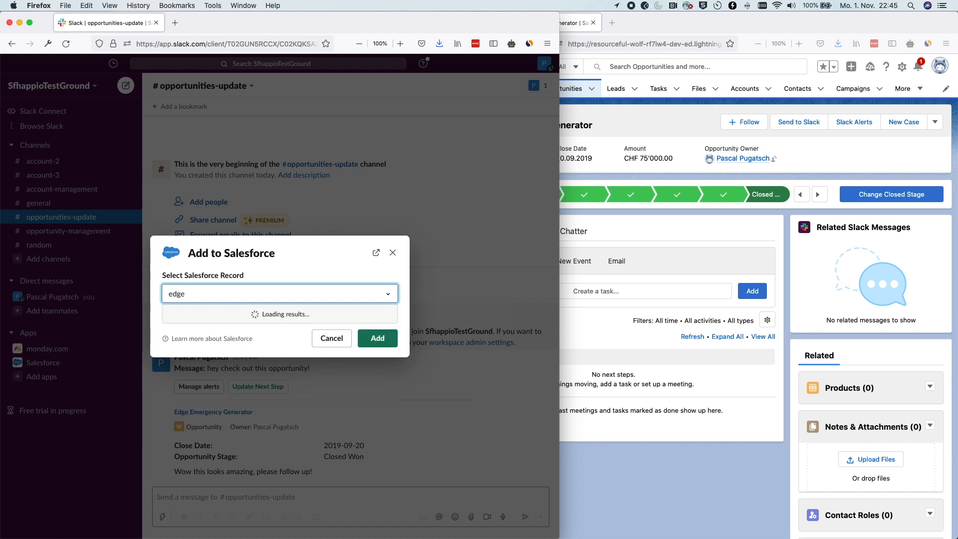
type(" em")
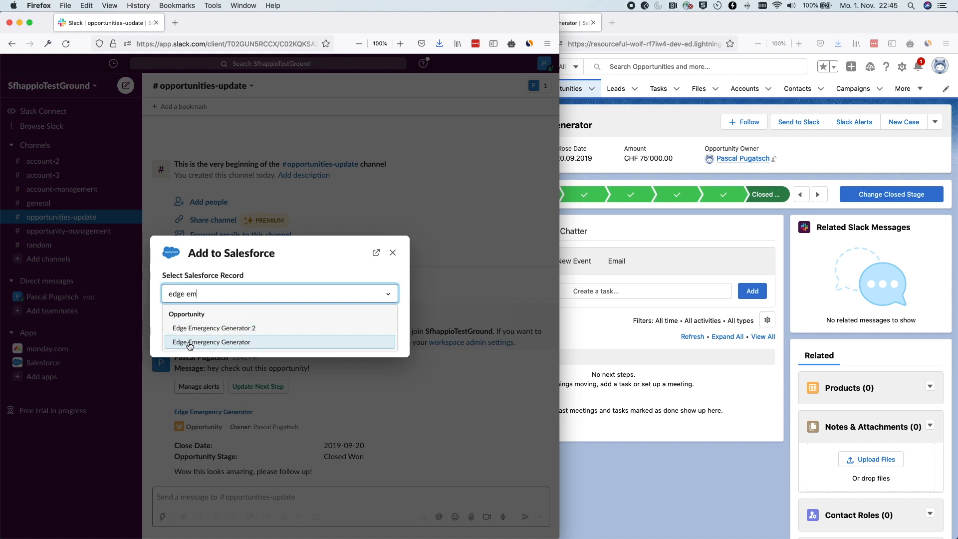
left_click(220, 345)
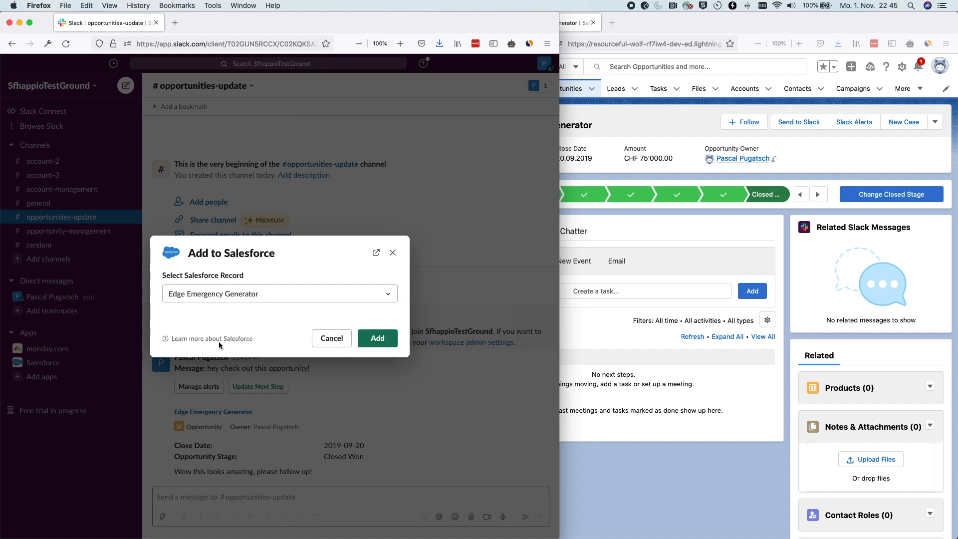
left_click(376, 339)
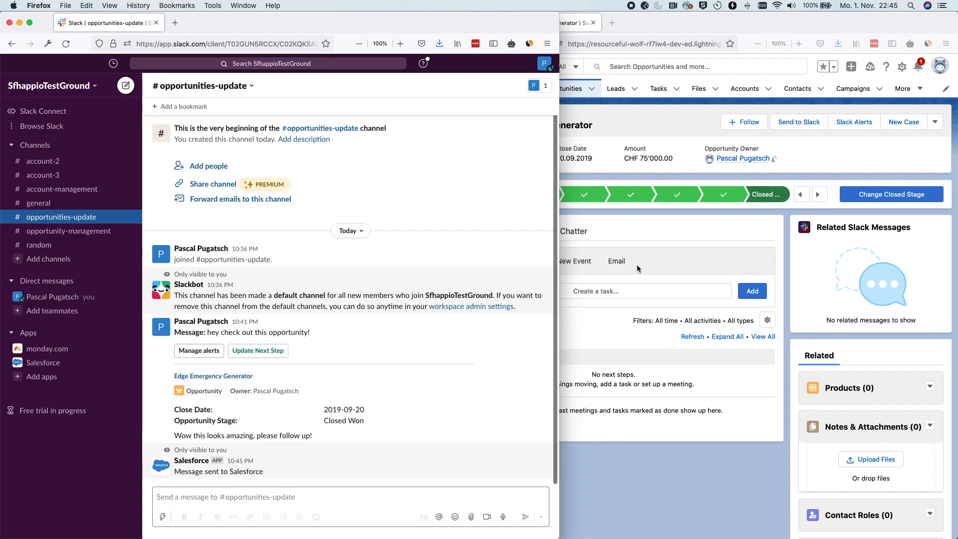
Reload the Edge Emergency Generator opportunity in Salesforce and check its related Slack messages.
left_click(696, 234)
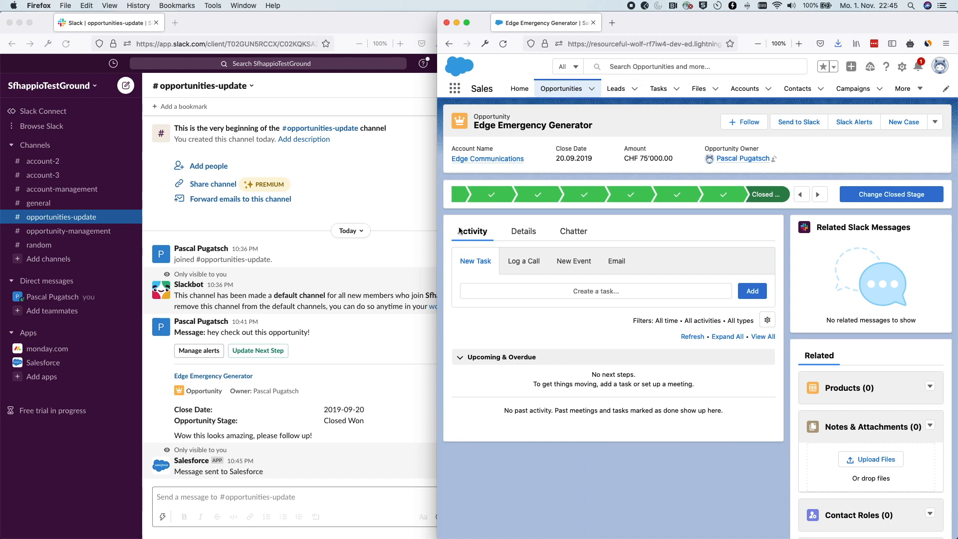
left_click(503, 43)
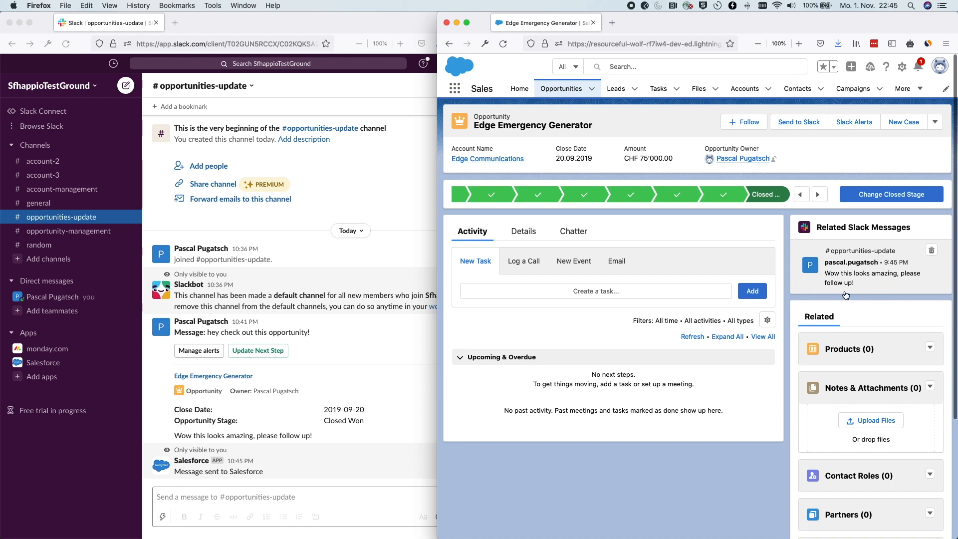
left_click_drag(818, 227, 922, 225)
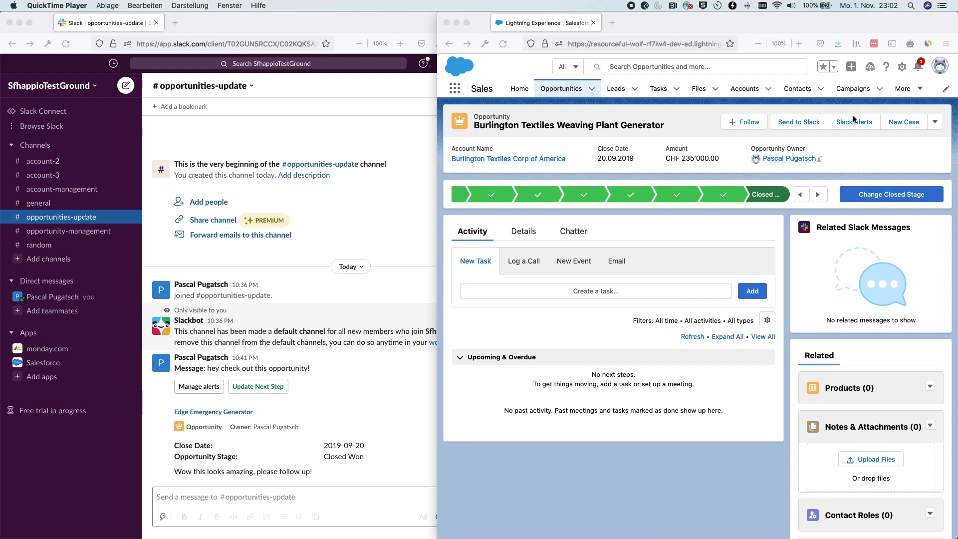
Open the Slack alert settings of the Burlington Textiles Weaving Plant Generator opportunity and select the opportunities-update channel.
left_click(840, 138)
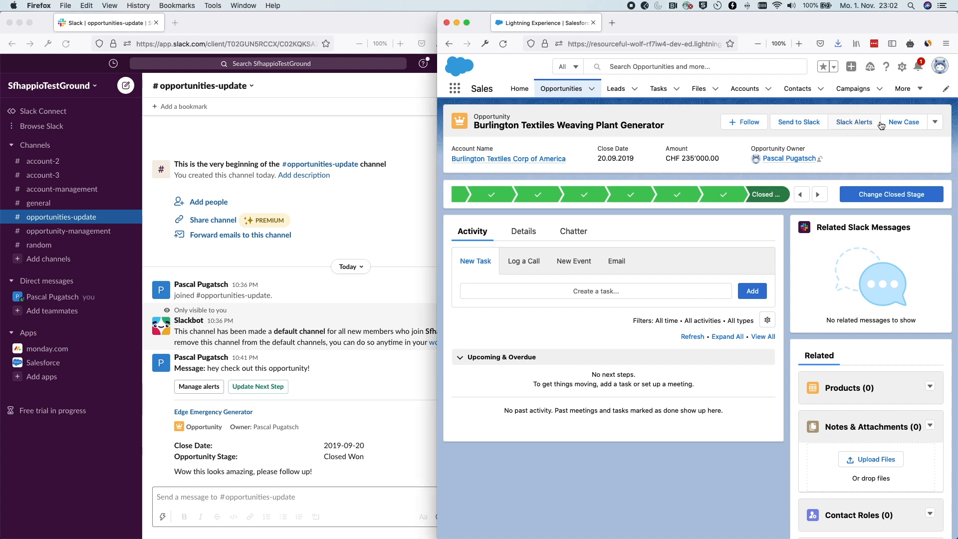
left_click(853, 125)
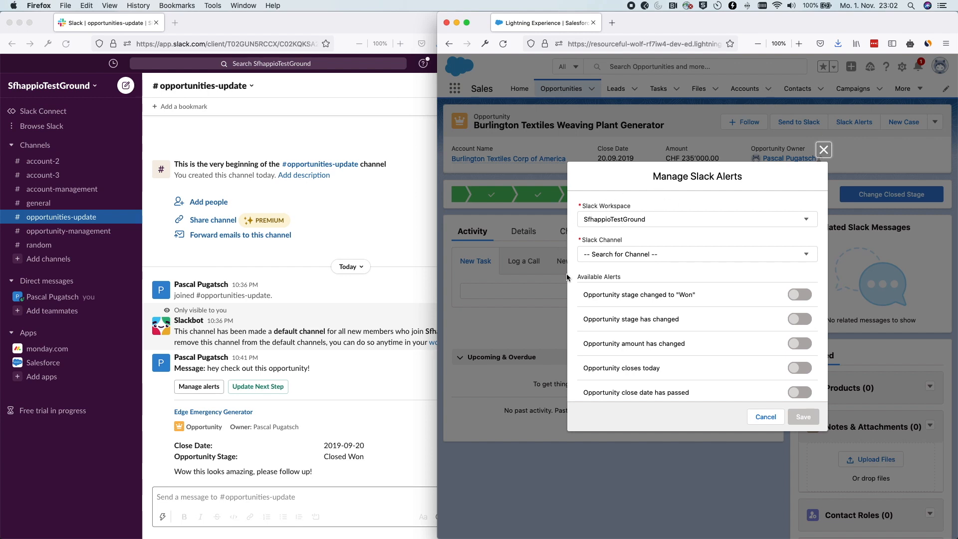
left_click(648, 252)
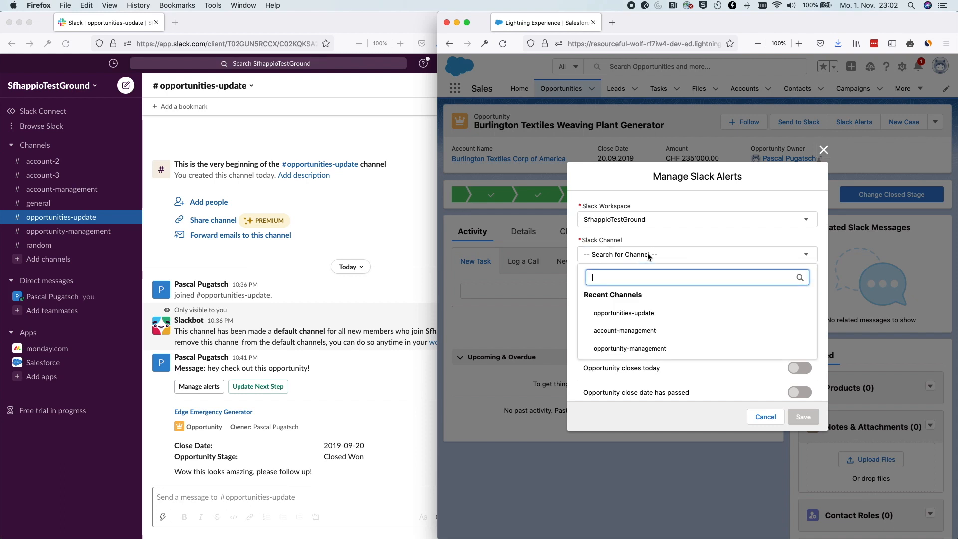
left_click(604, 315)
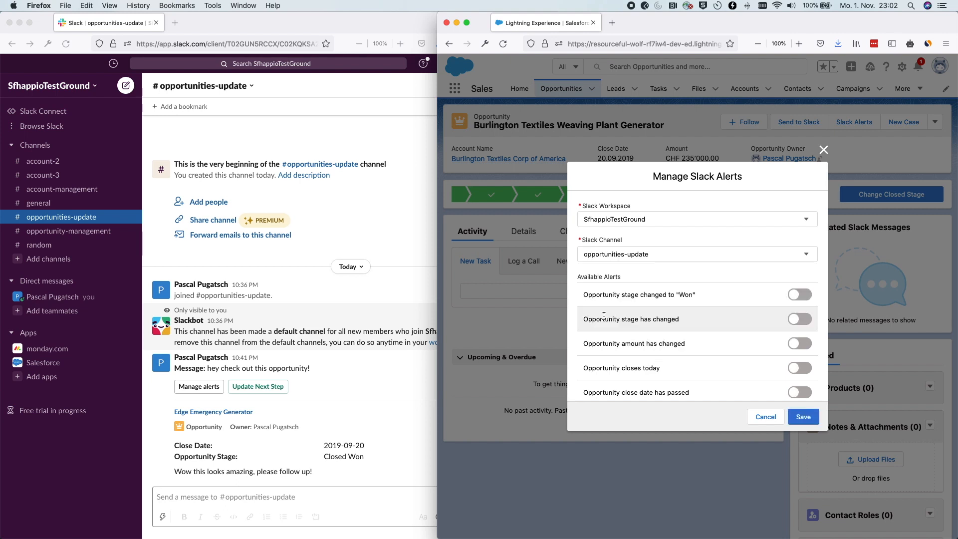
Review the alerts available for the opportunity in the Slack alert settings.
scroll(630, 316, "down", 3)
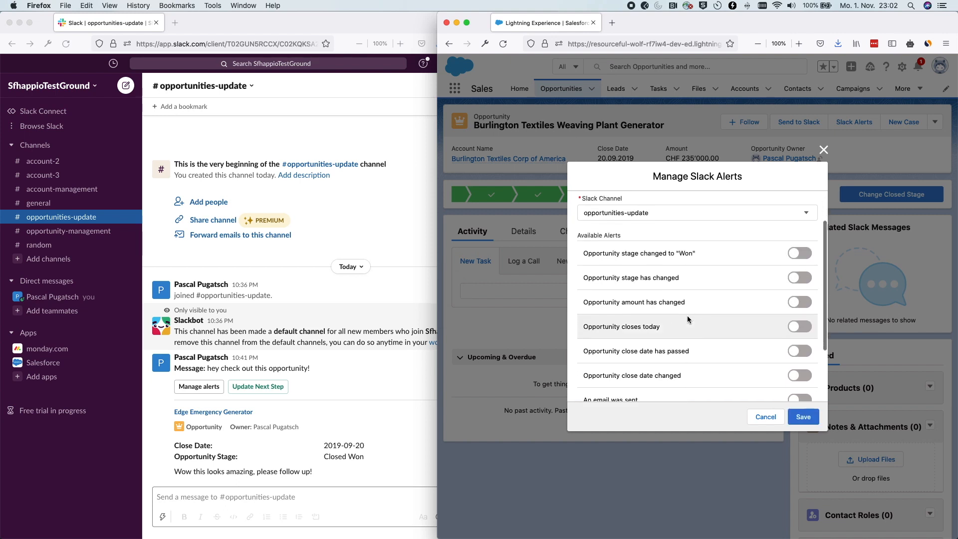
scroll(626, 250, "down", 3)
scroll(607, 220, "up", 3)
scroll(621, 265, "up", 3)
scroll(621, 265, "down", 5)
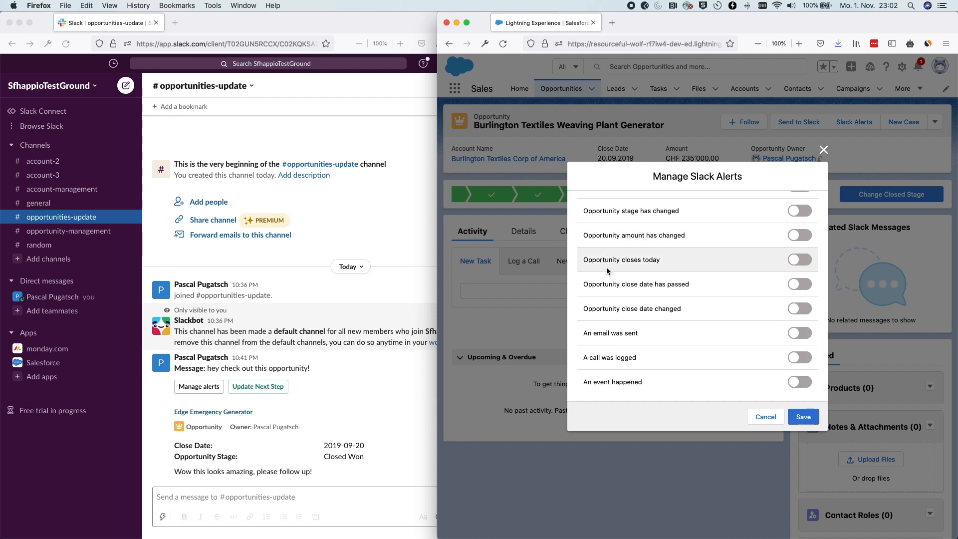
Enable the "Opportunity amount has changed" and "A call was logged" Slack alerts for the opportunities-update channel and save them.
scroll(606, 267, "up", 2)
left_click_drag(583, 269, 681, 271)
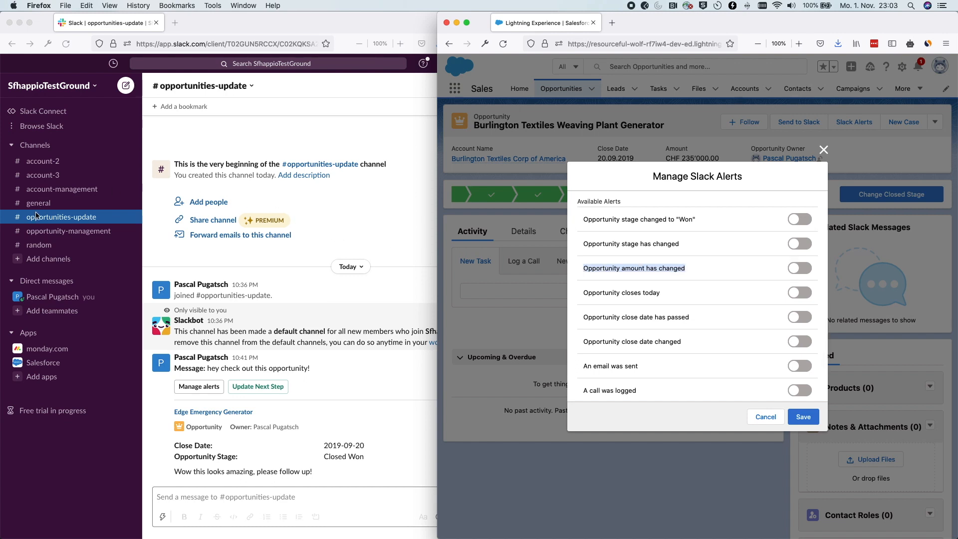
left_click(800, 268)
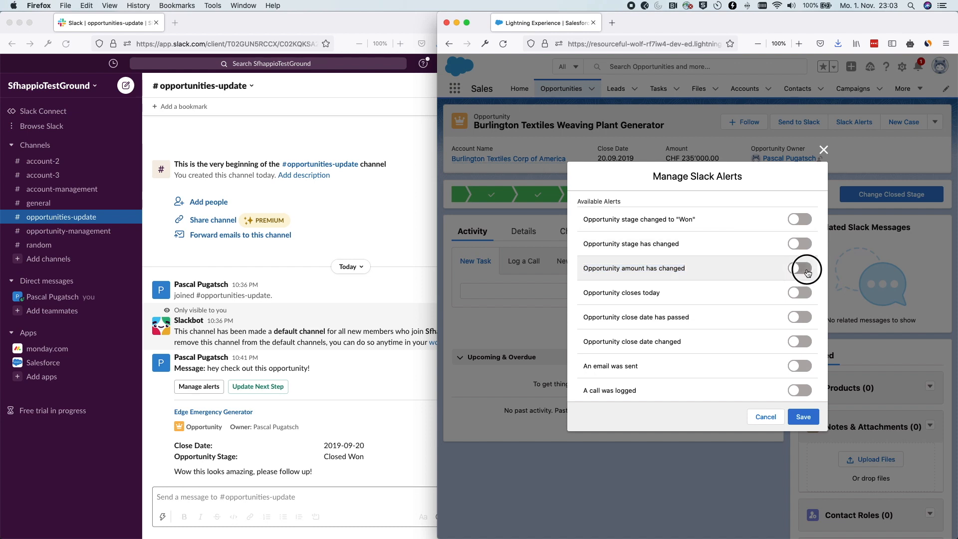
scroll(775, 291, "down", 2)
left_click_drag(582, 353, 660, 350)
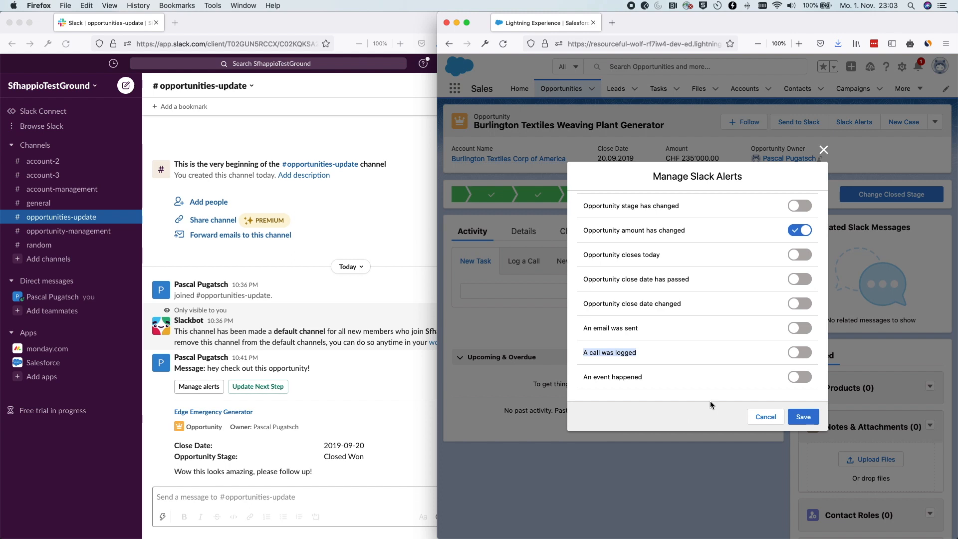
left_click(800, 352)
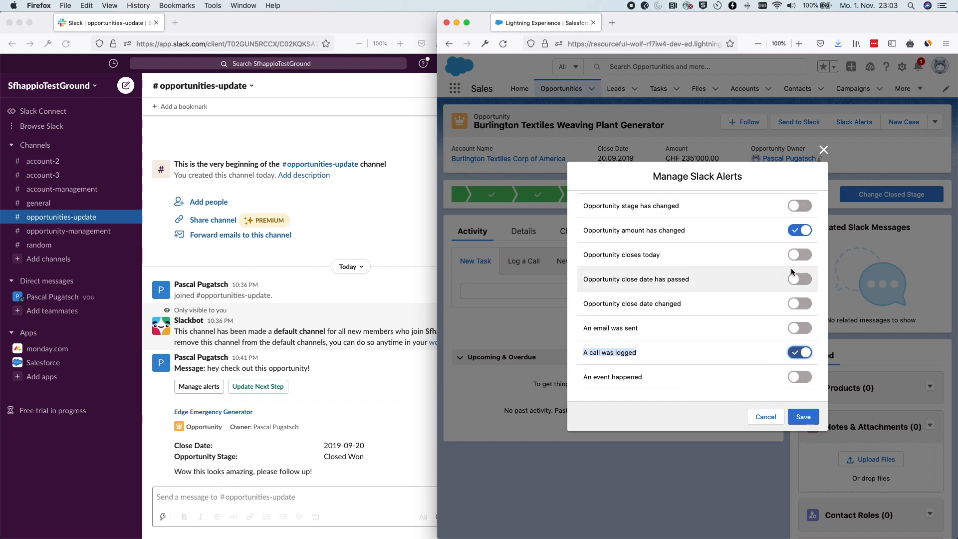
scroll(791, 349, "up", 3)
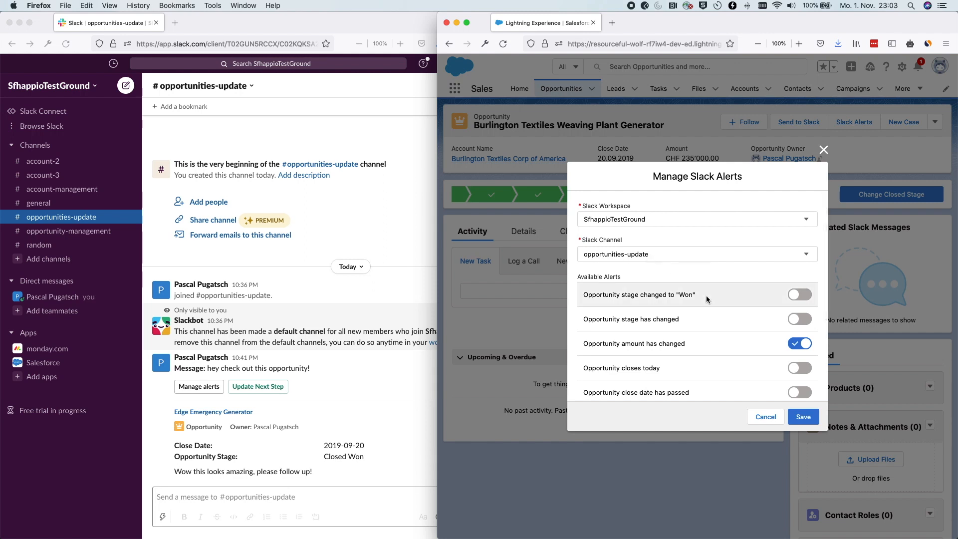
scroll(705, 295, "down", 5)
left_click(797, 418)
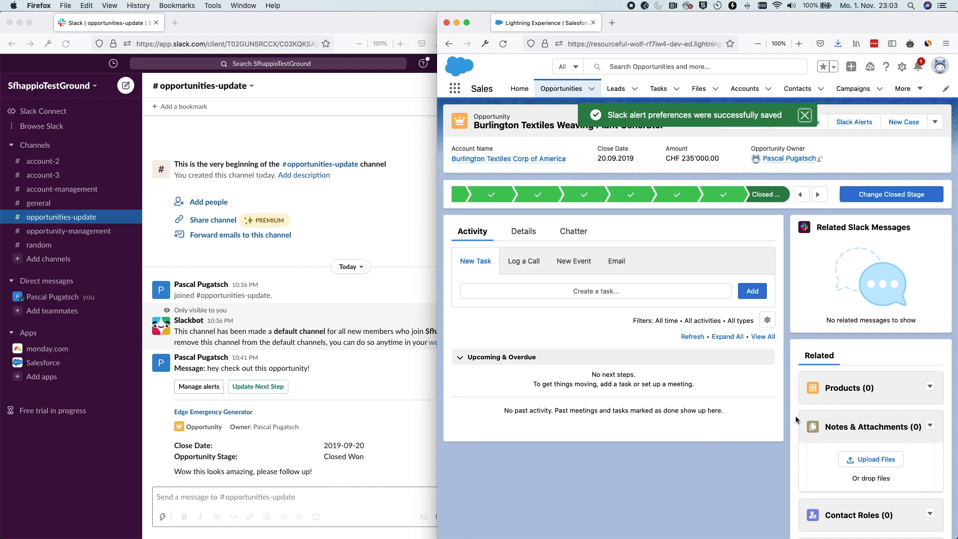
Log a call on the Burlington Textiles Weaving Plant Generator opportunity and set its amount to CHF 555'000.
left_click(521, 261)
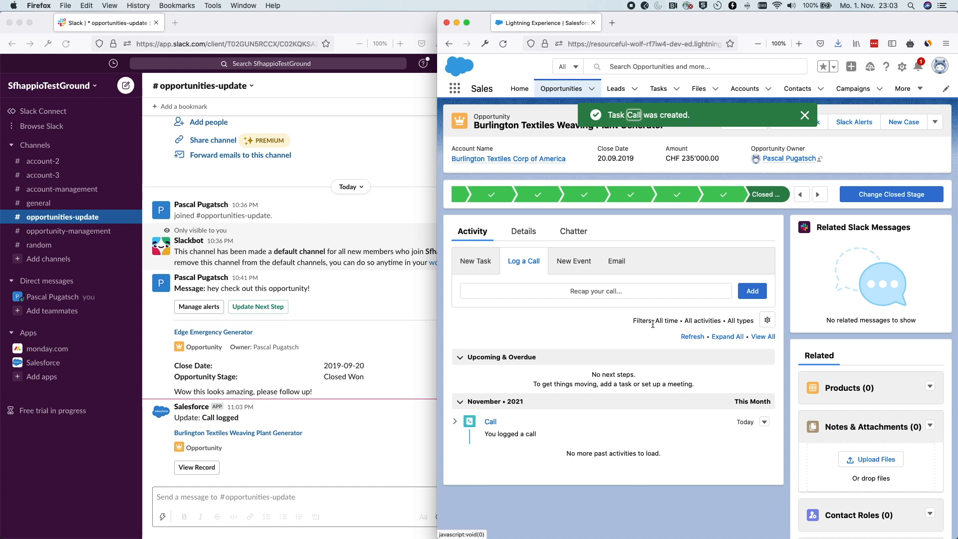
left_click(524, 234)
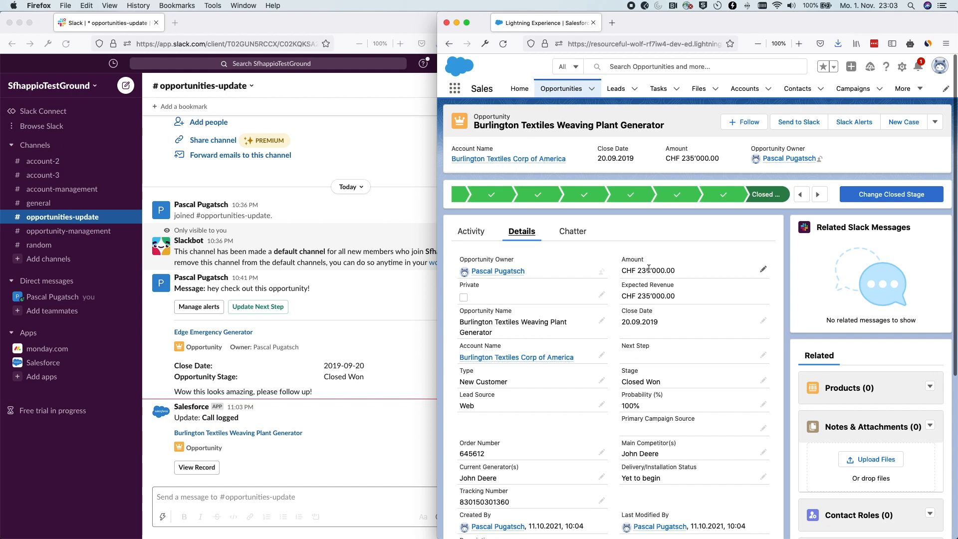
left_click(766, 270)
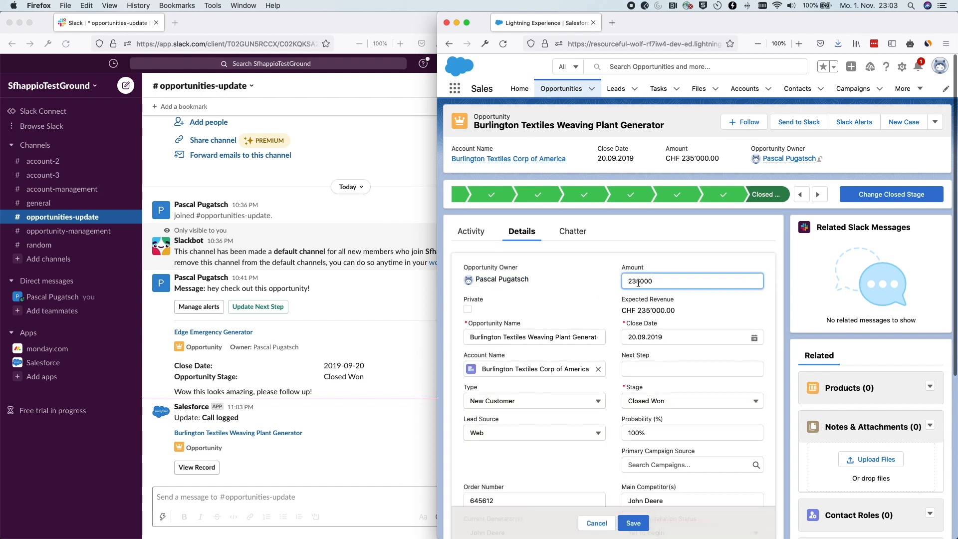
type("55")
left_click(644, 523)
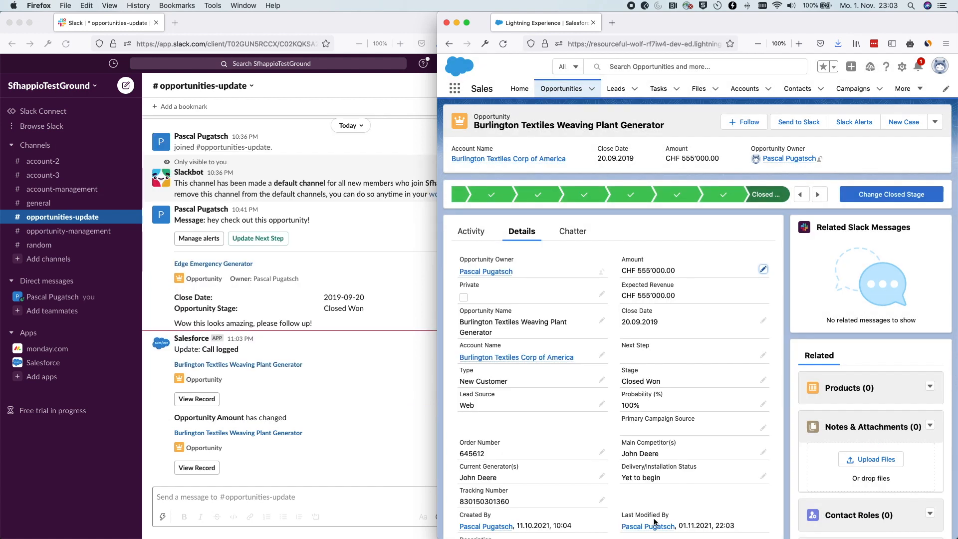
Switch to Slack and check the opportunities-update channel for the alert about the opportunity amount.
left_click(346, 435)
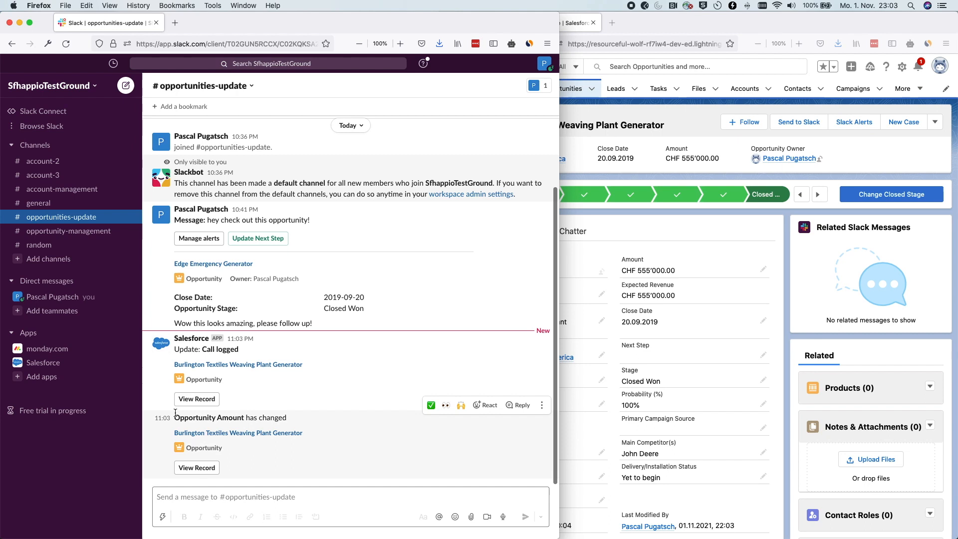
left_click_drag(174, 417, 289, 419)
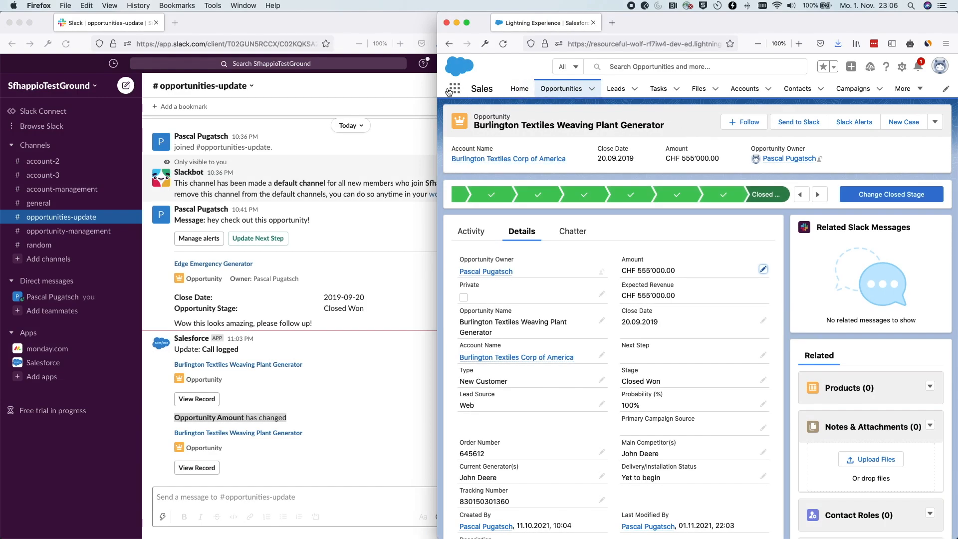
Find the Slack Setup app in Salesforce and open its Custom Alerts configuration for editing.
left_click(451, 89)
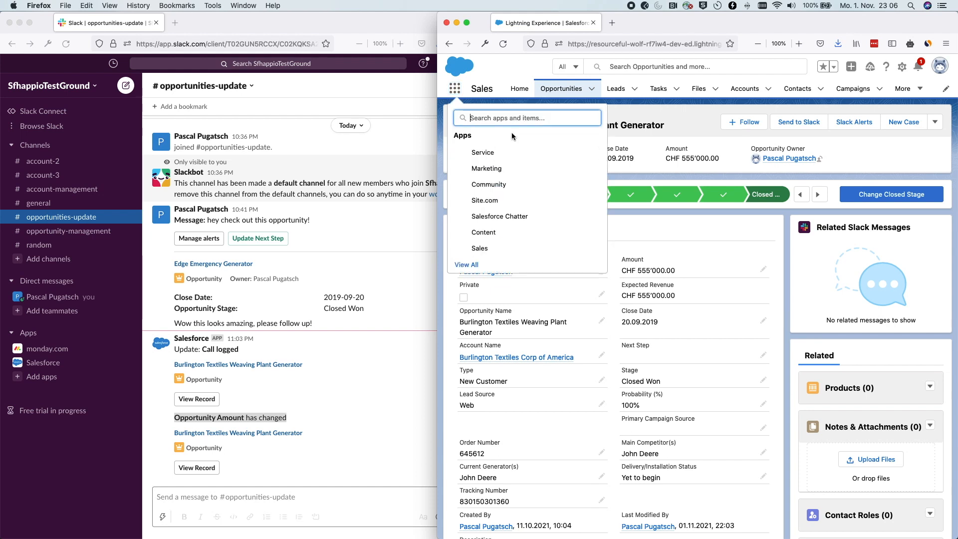
type("slack")
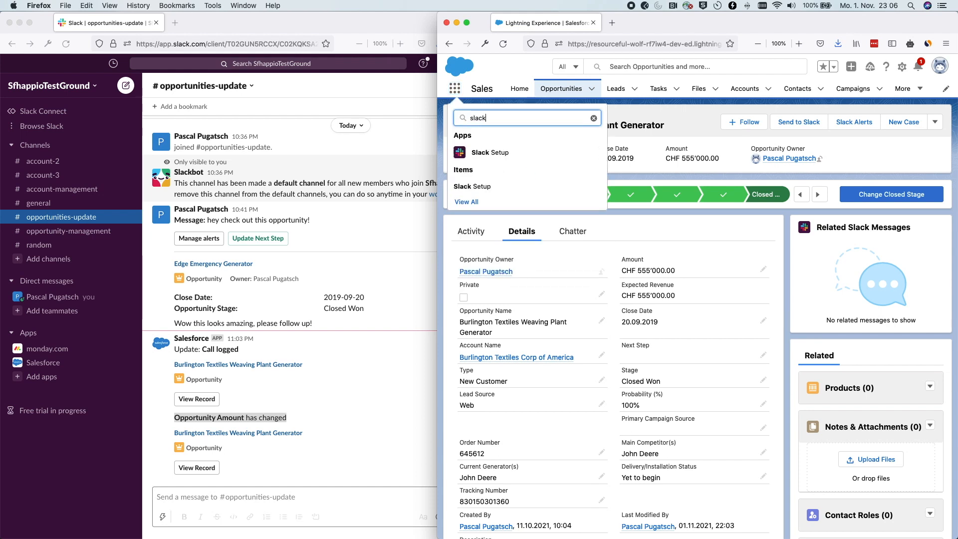
left_click(514, 153)
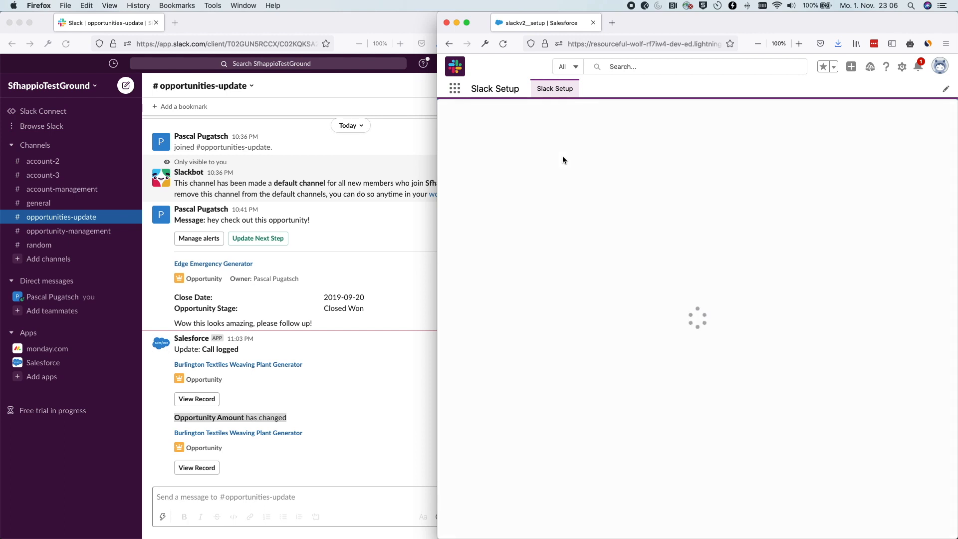
scroll(562, 157, "down", 3)
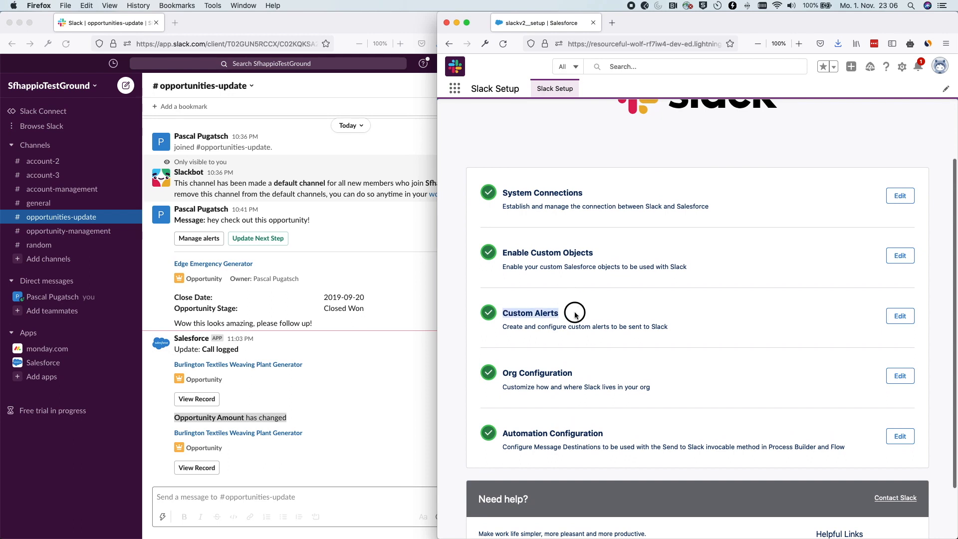
left_click(901, 317)
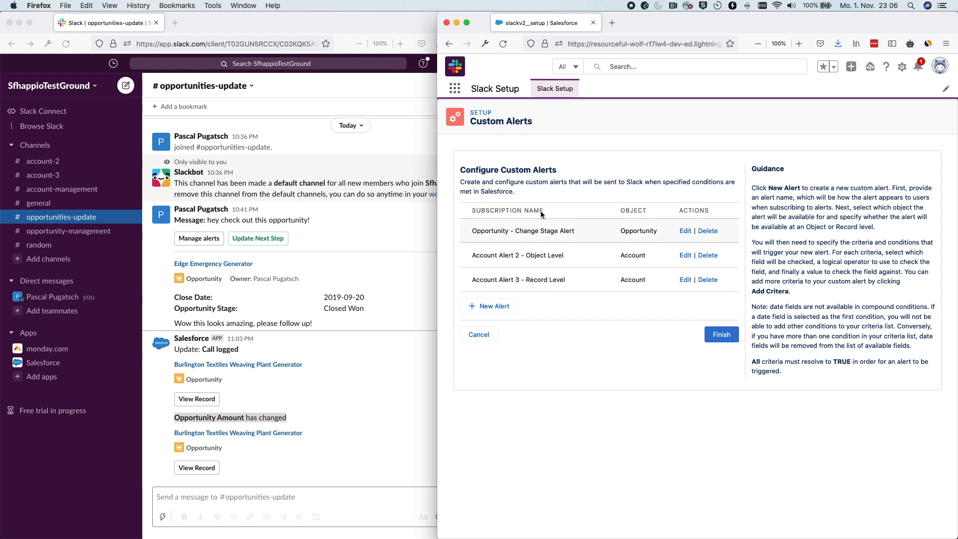
Start a new custom alert named "Opportunities - Object Level alert" for the Opportunity object, using the Object Level type.
left_click(512, 311)
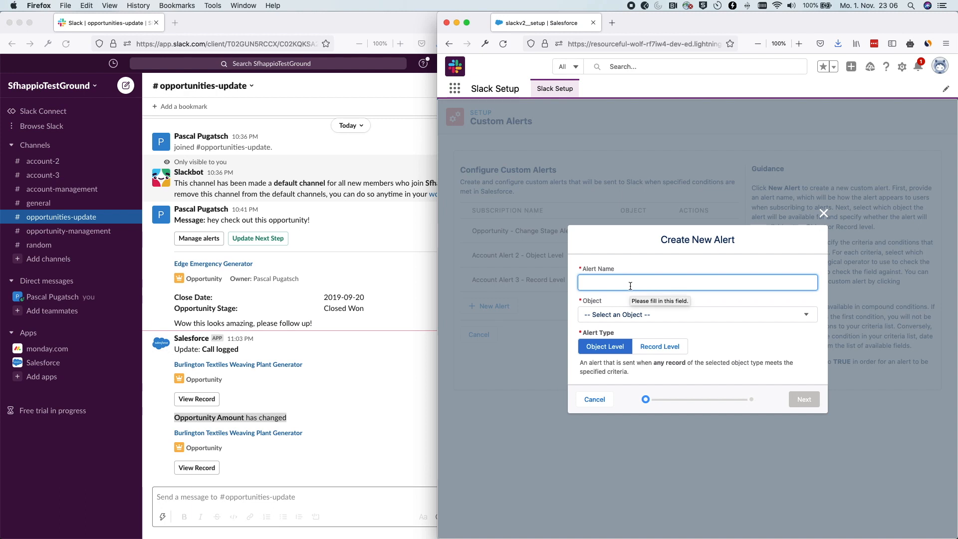
type("Oppor")
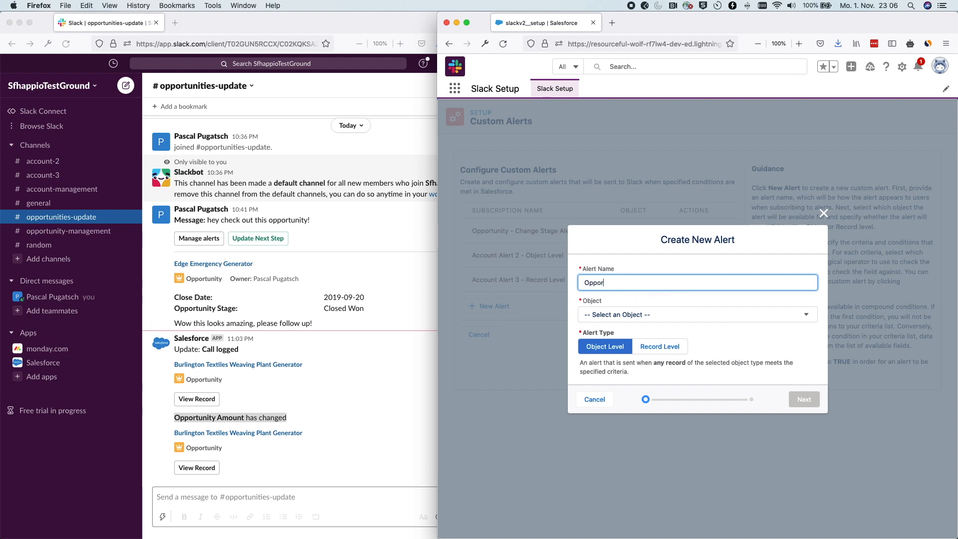
type("tunities - Object Level alert")
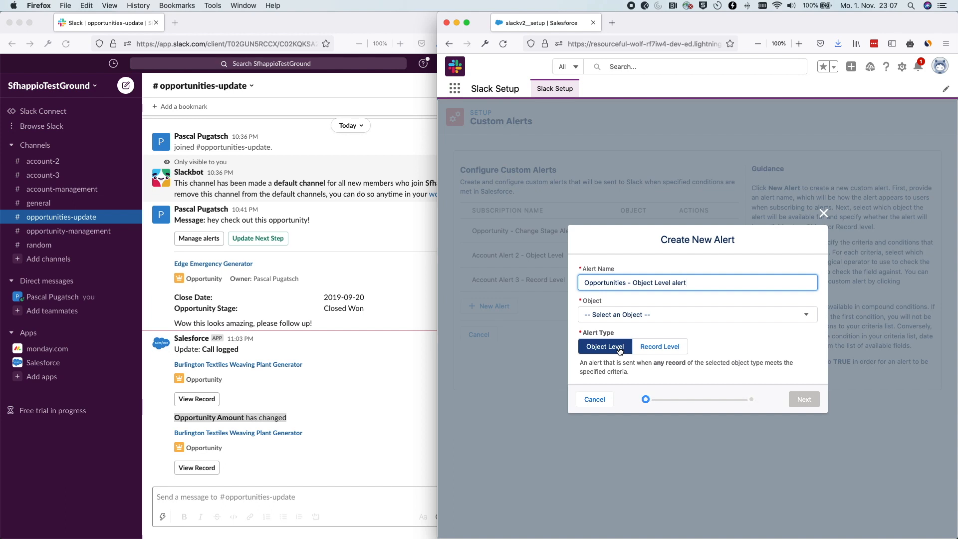
left_click(618, 313)
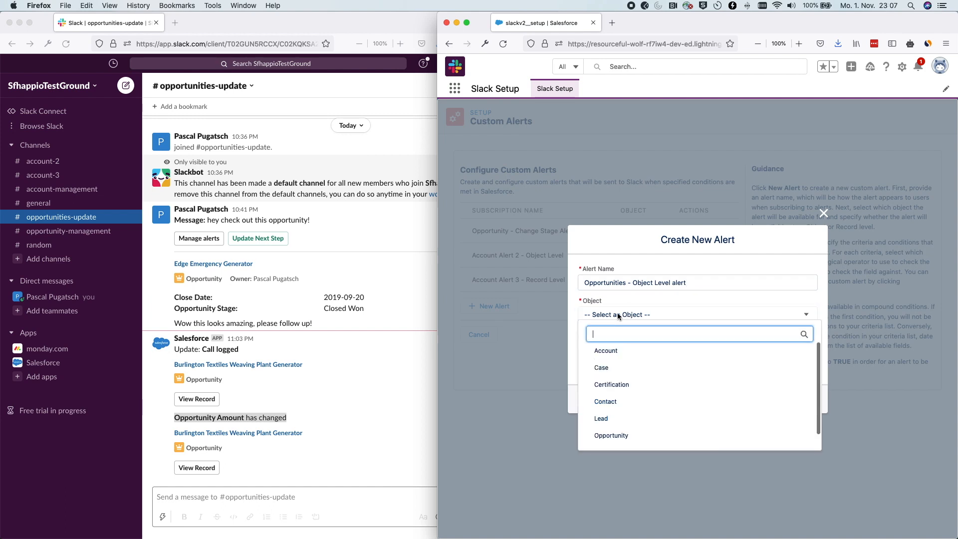
scroll(624, 385, "down", 1)
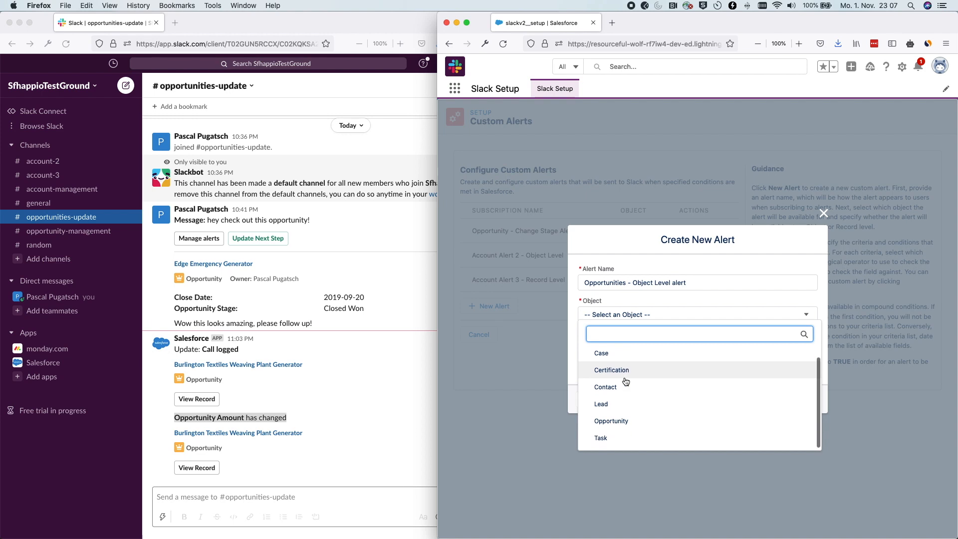
left_click(630, 424)
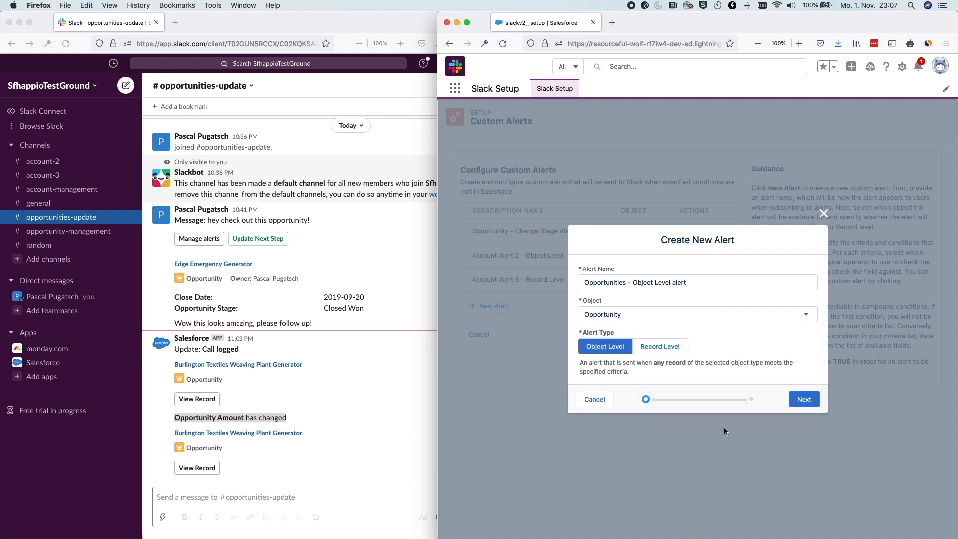
left_click(802, 400)
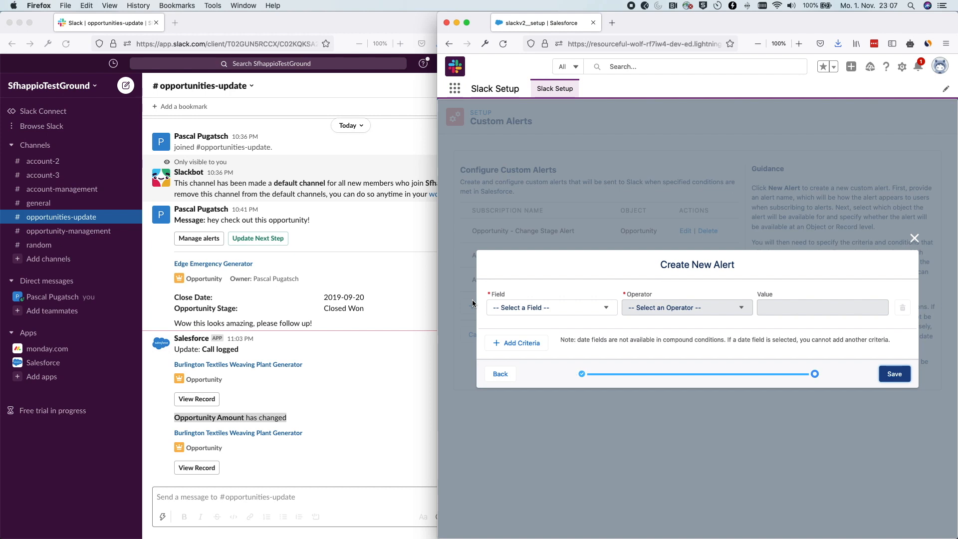
Set the alert's criterion to the Quantity field with the Changed operator and save the alert.
left_click(509, 308)
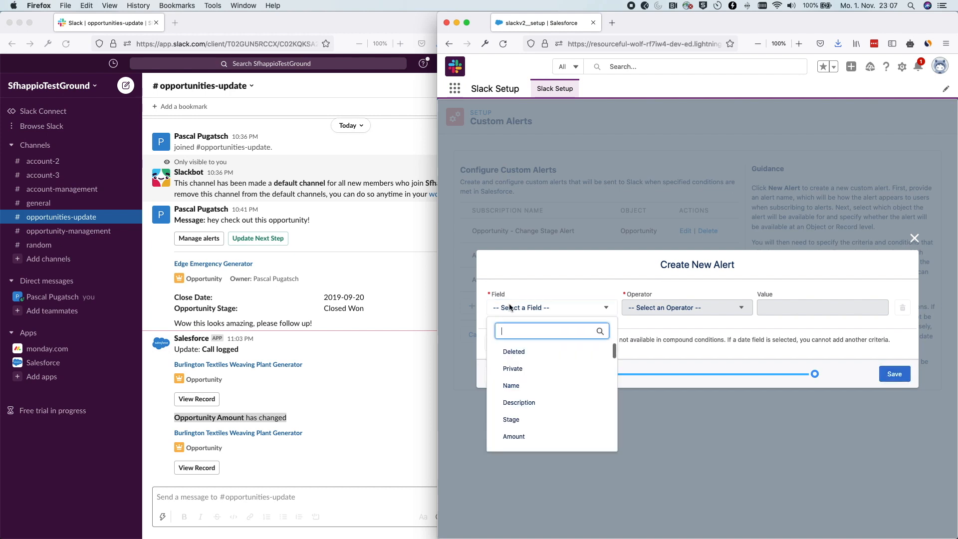
scroll(581, 358, "down", 3)
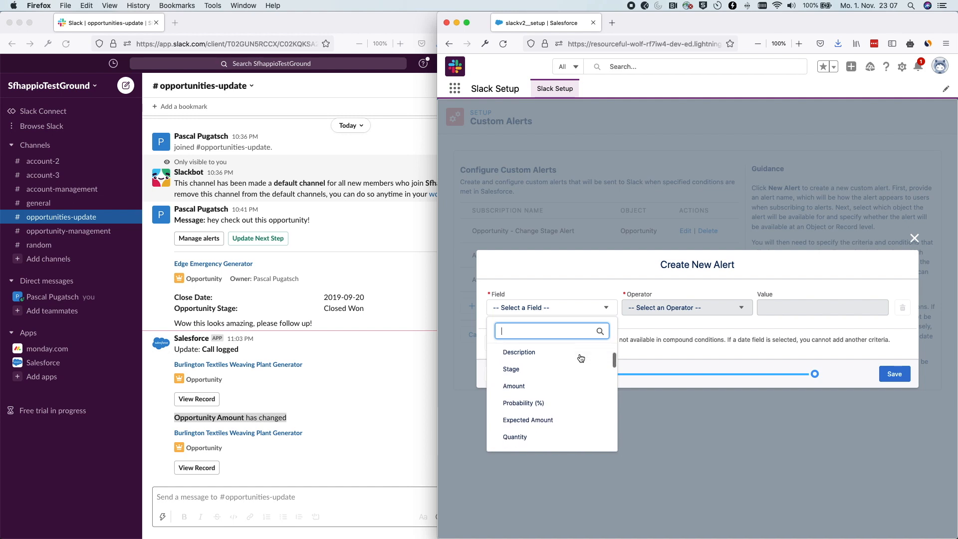
scroll(581, 357, "down", 1)
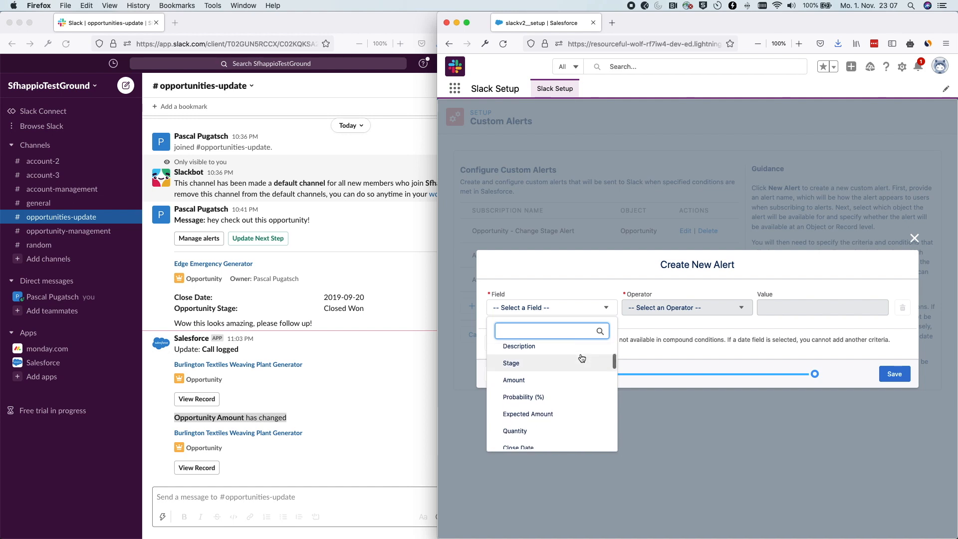
scroll(581, 358, "down", 3)
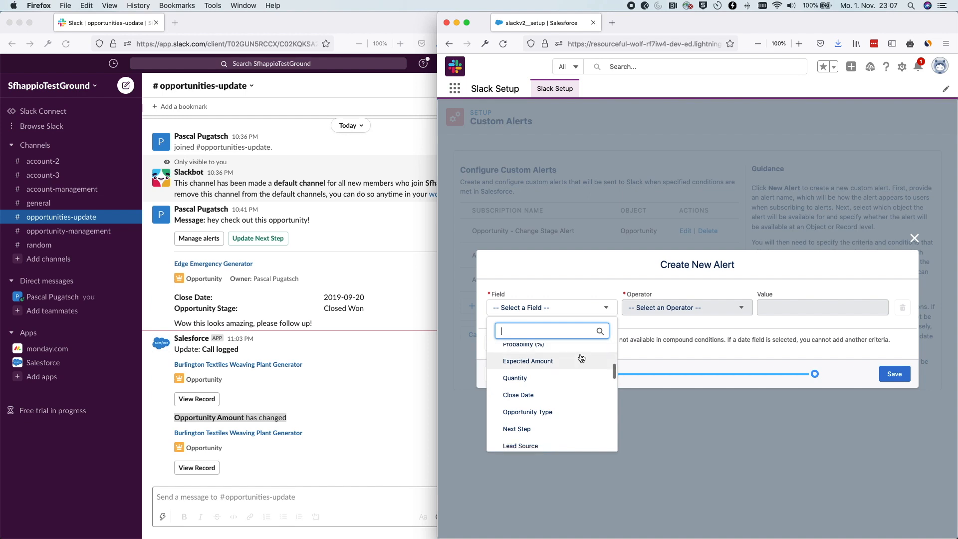
left_click(515, 381)
left_click(668, 306)
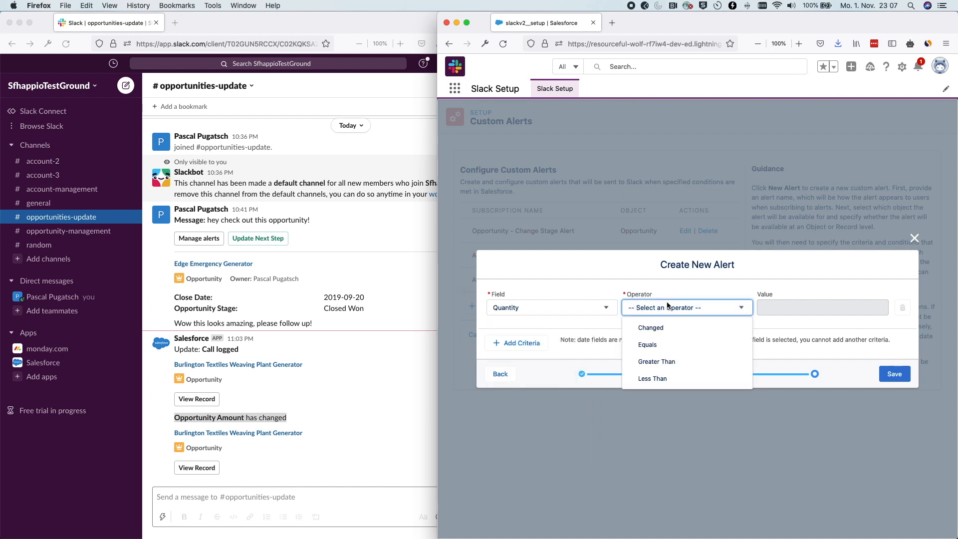
left_click(661, 329)
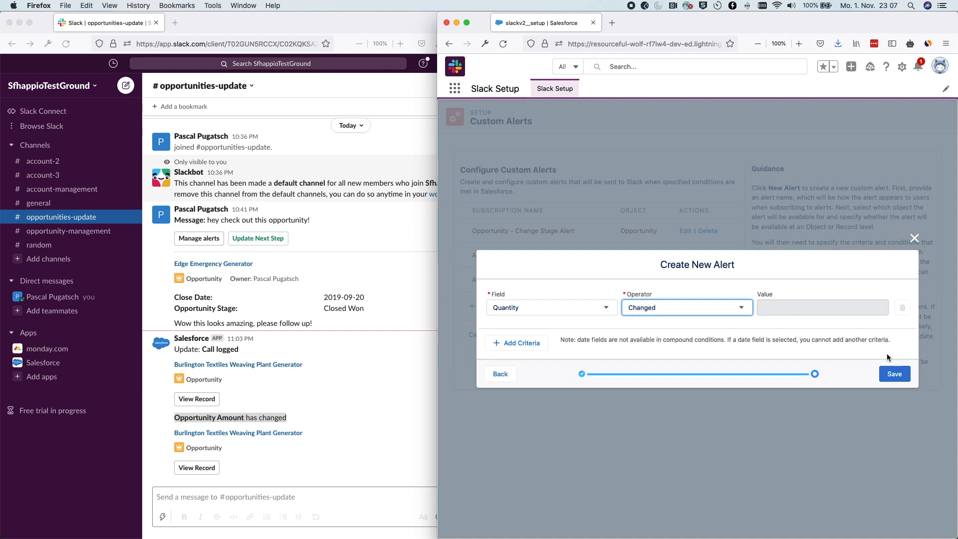
left_click(894, 373)
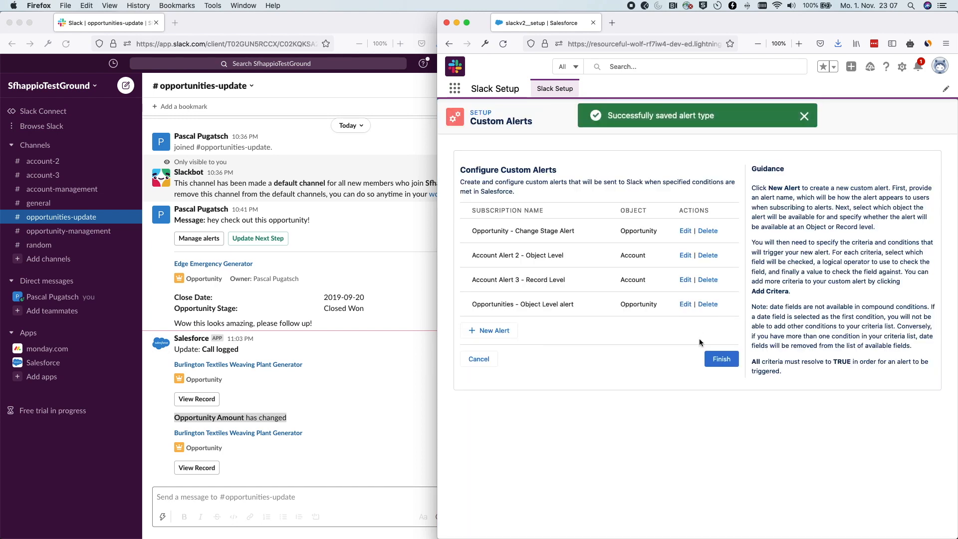
left_click_drag(467, 307, 574, 305)
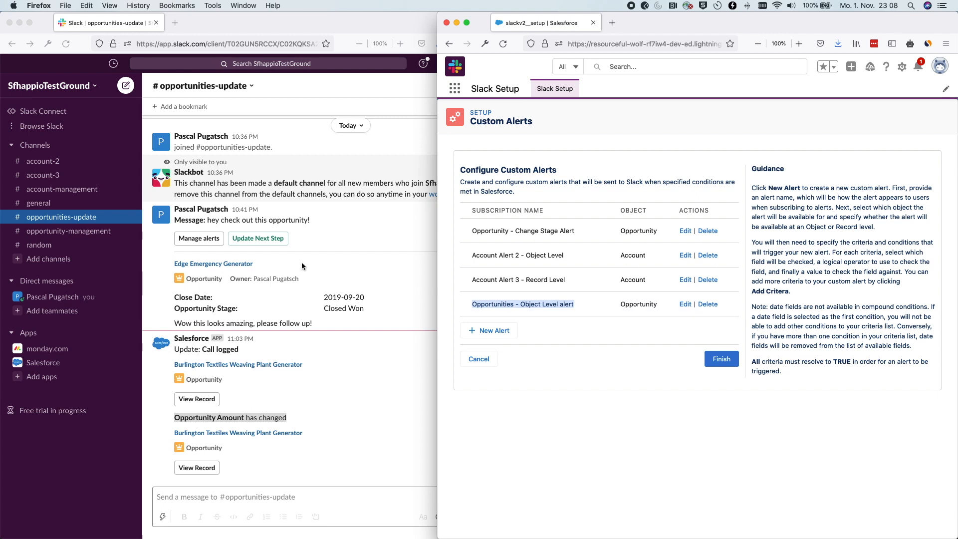
Switch to Slack and create a public channel named "opportunites-object-level-alerts" without adding people.
left_click(59, 147)
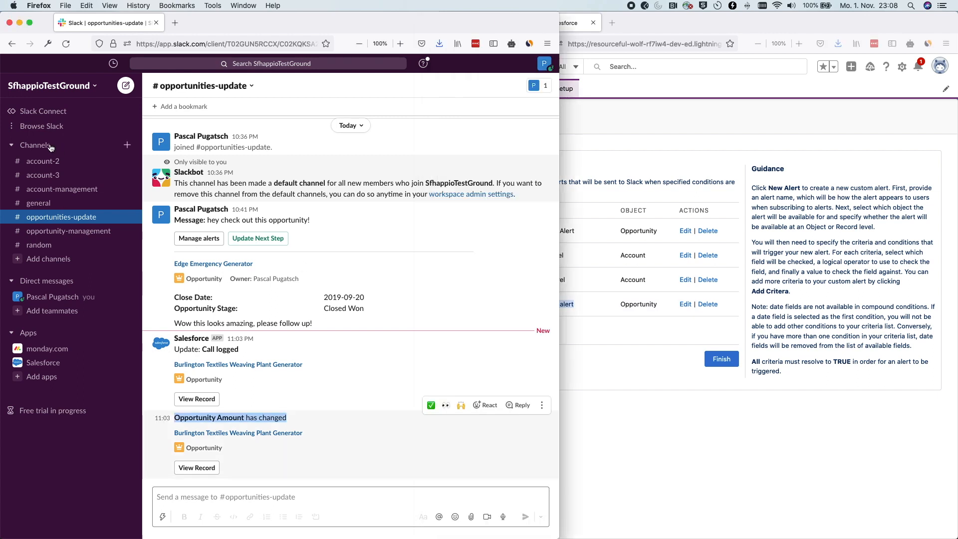
left_click(128, 145)
left_click(159, 179)
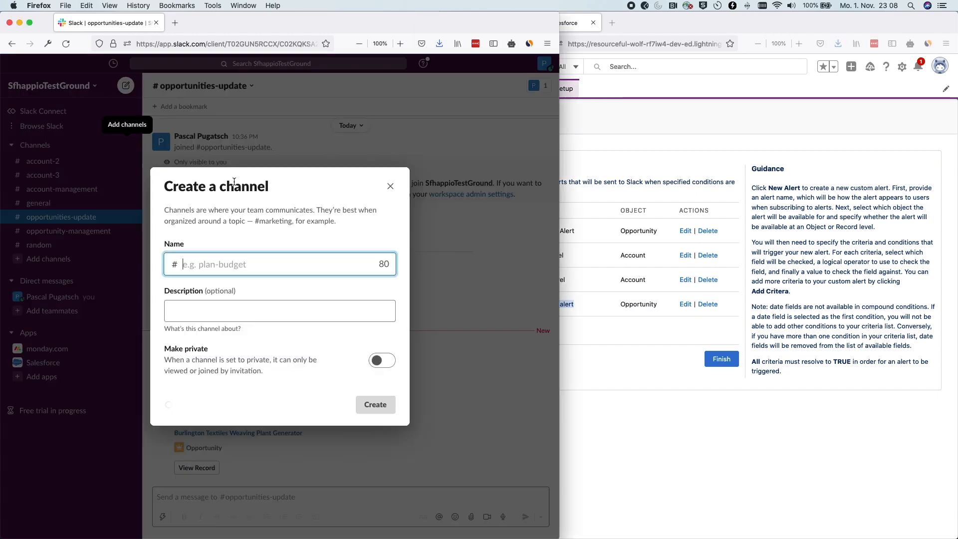
type("pp")
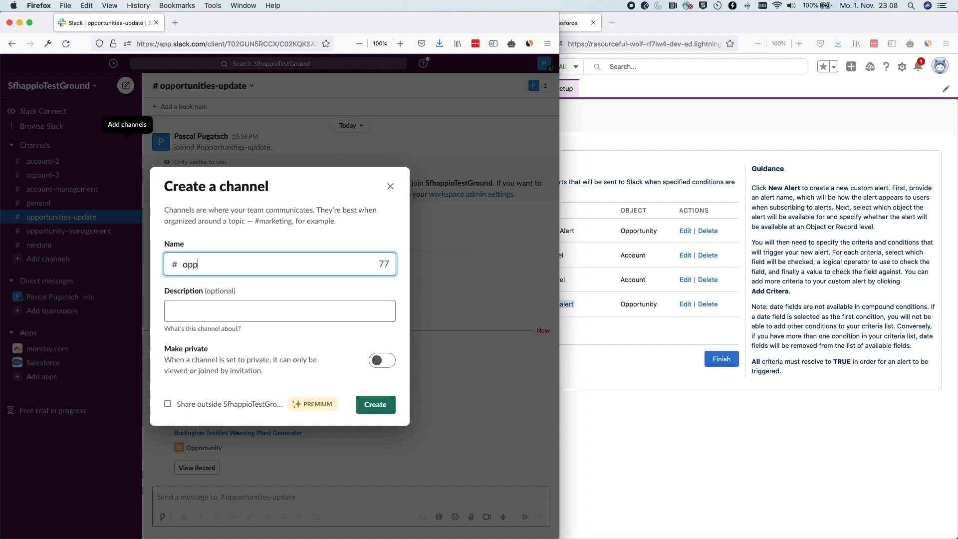
type("ortunites-object-")
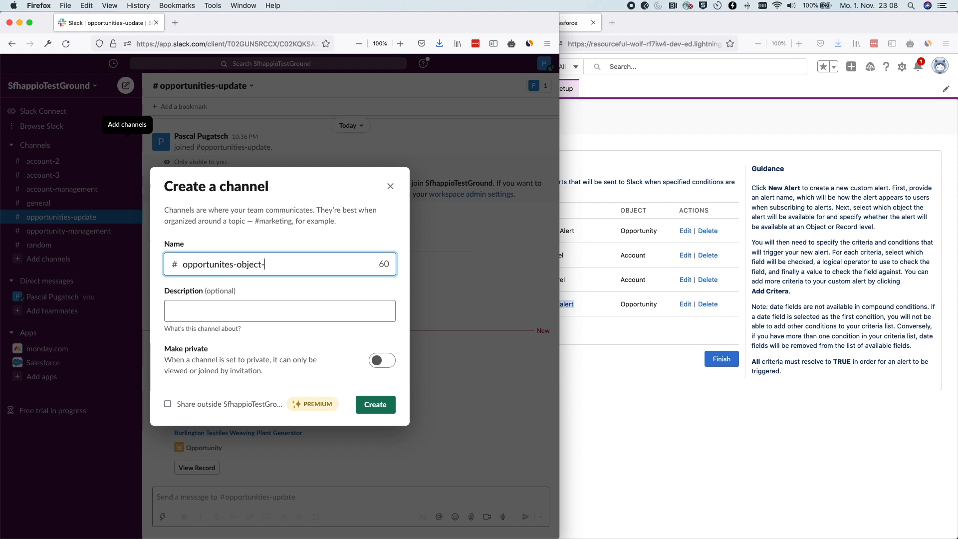
type("level-alerts")
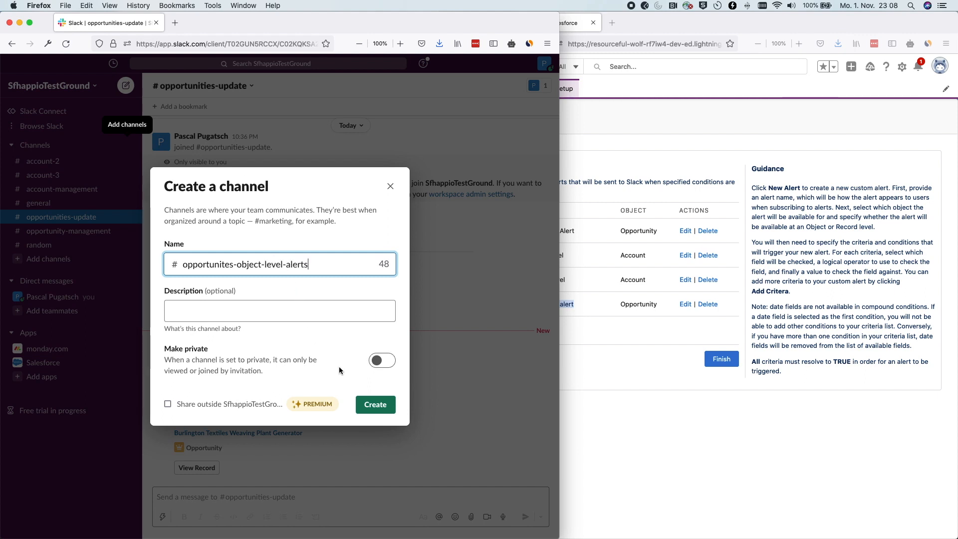
left_click(378, 404)
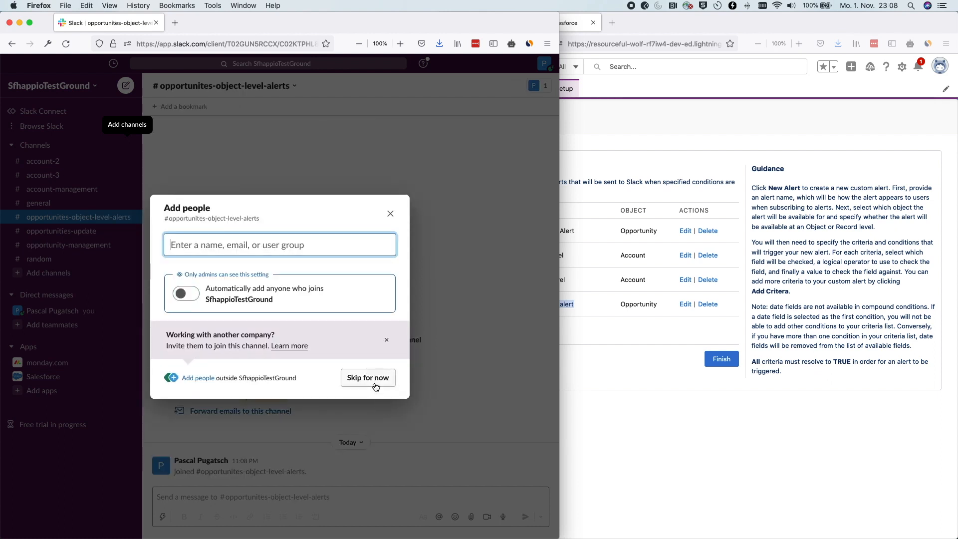
left_click(373, 381)
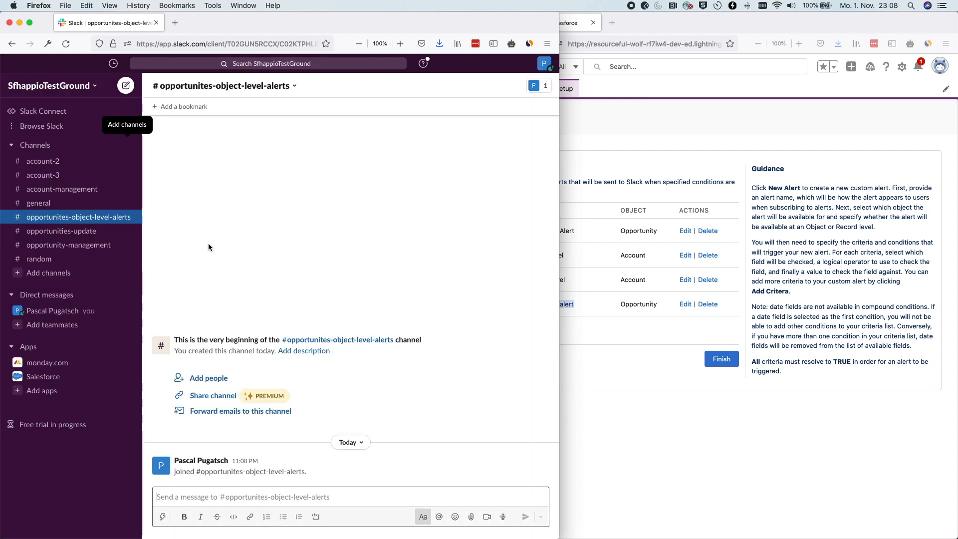
In the Salesforce app for Slack, add a bulk alert for the Opportunities record type to the opportunites-object-level-alerts channel.
left_click(52, 380)
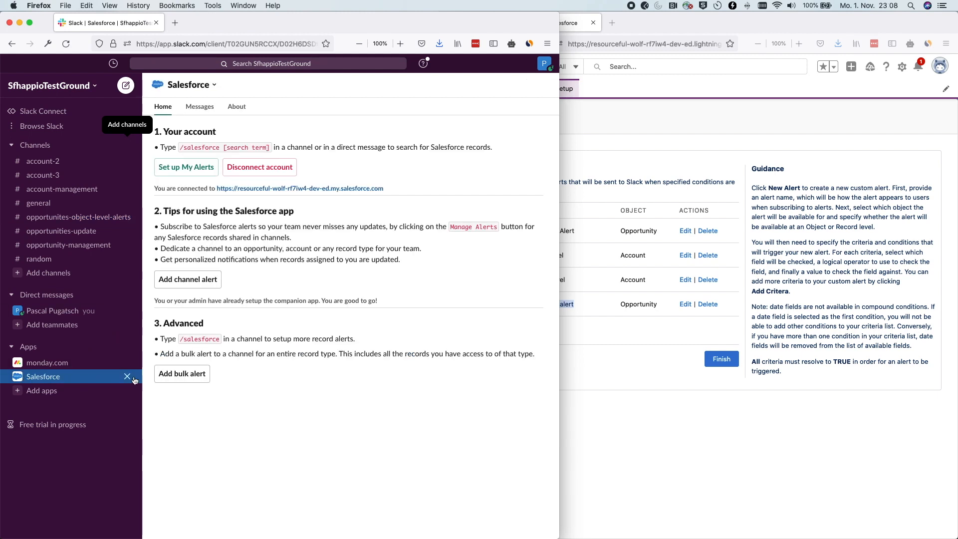
left_click(160, 377)
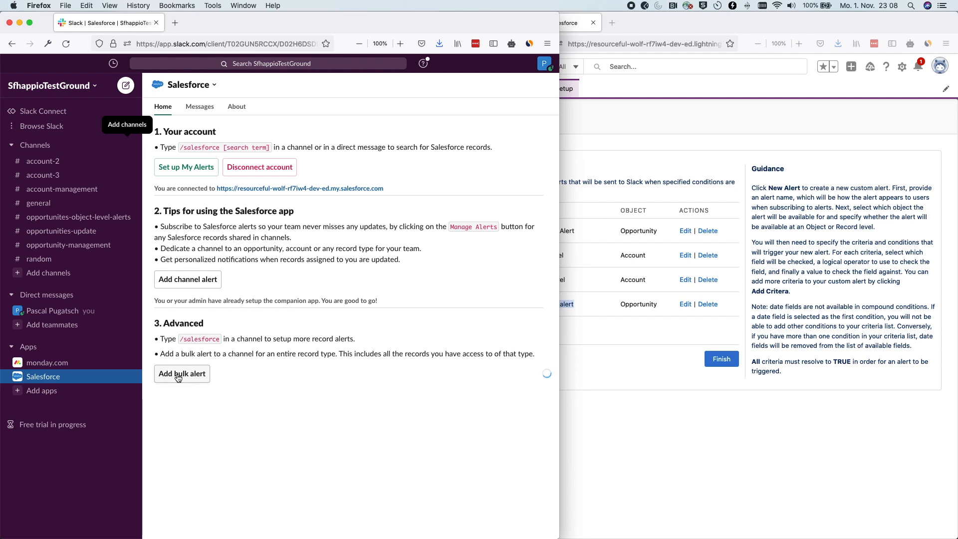
left_click(213, 300)
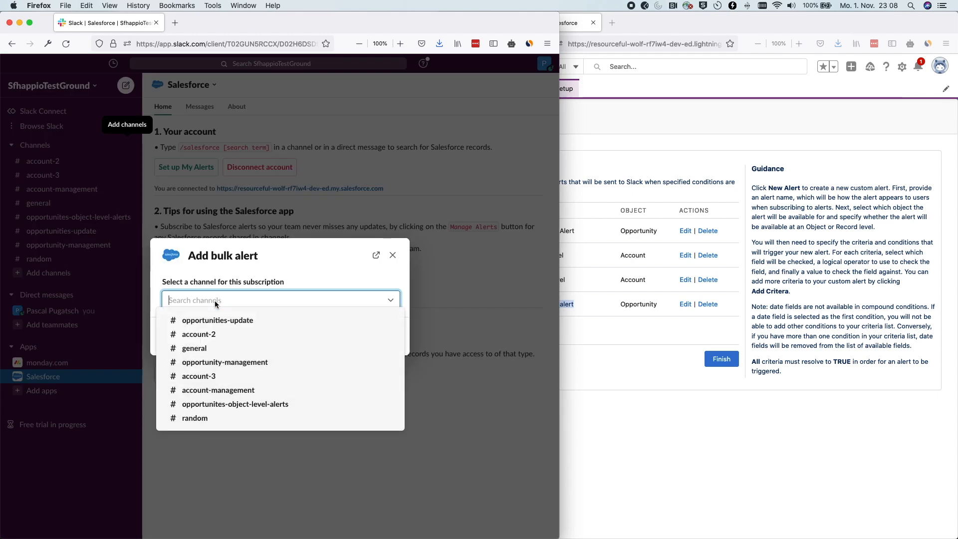
left_click(216, 405)
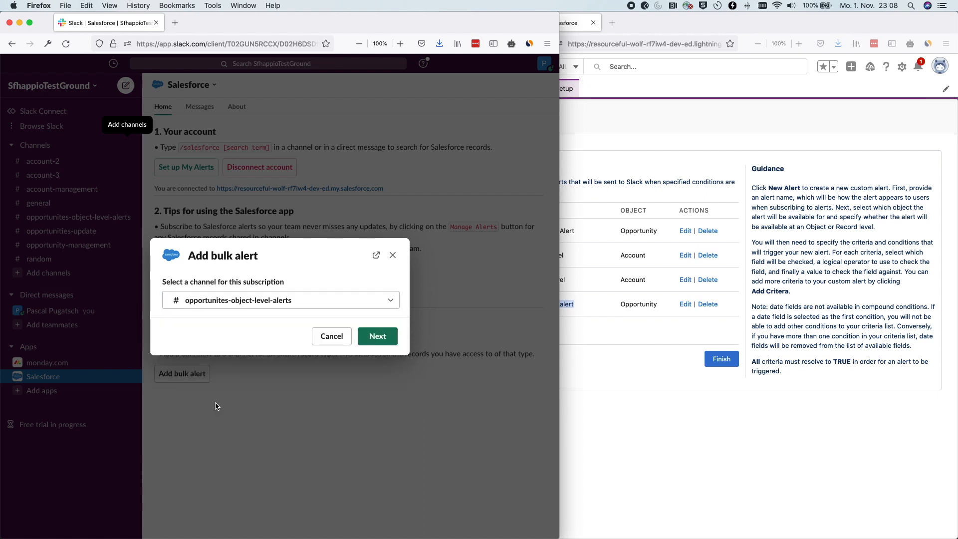
left_click(378, 336)
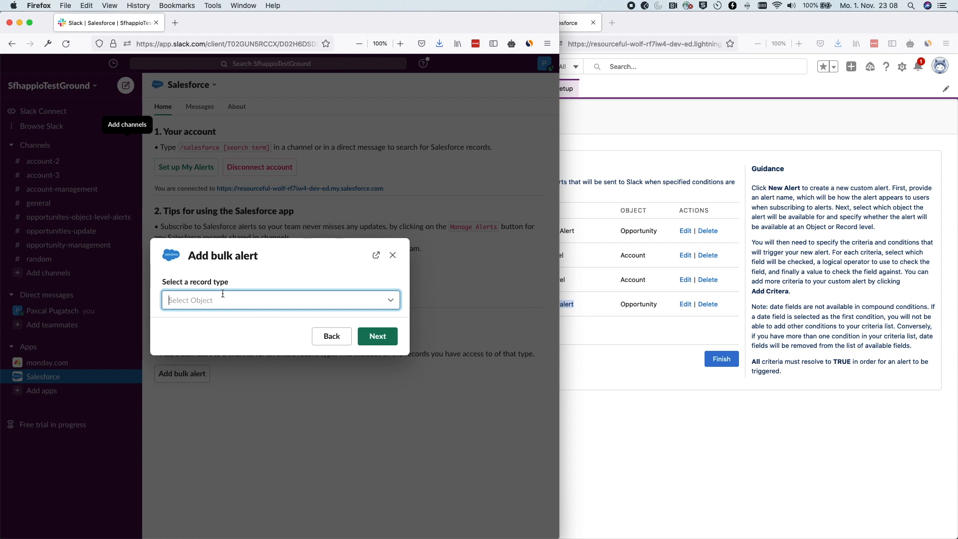
left_click(220, 297)
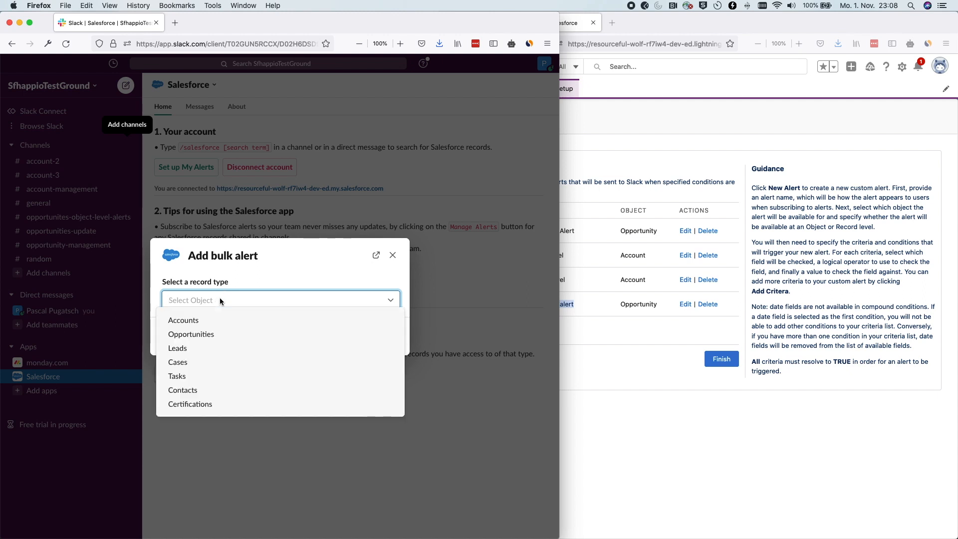
left_click(209, 329)
left_click(378, 335)
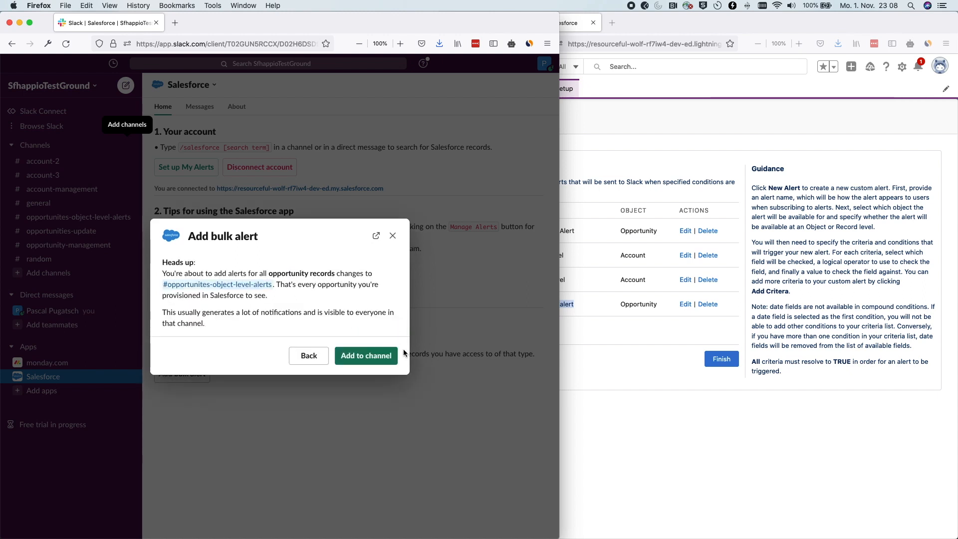
left_click(381, 355)
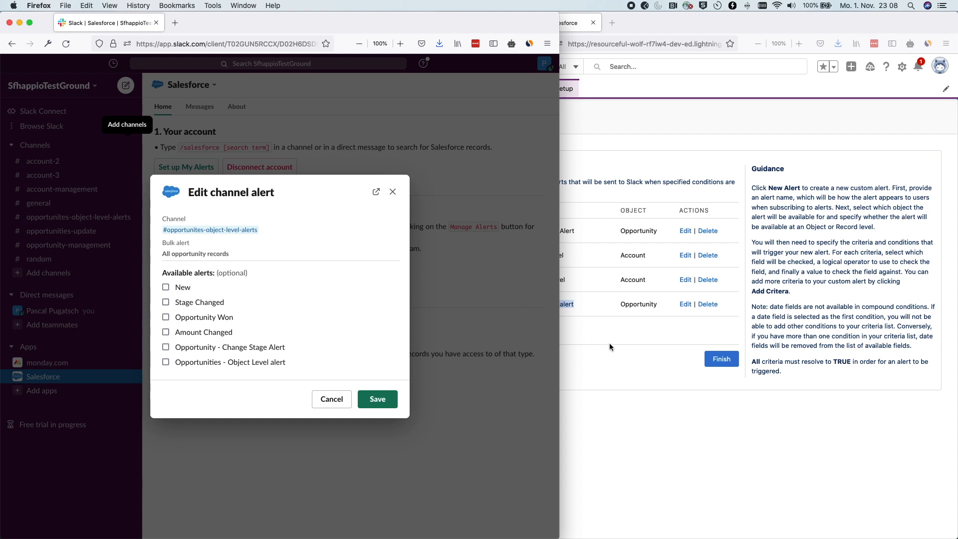
Compare with the custom alerts configured in Salesforce, enable "Opportunities - Object Level alert" for the channel, save and close the bulk alert setup.
left_click(630, 350)
left_click(472, 229)
left_click_drag(472, 230, 593, 228)
left_click_drag(472, 305, 629, 308)
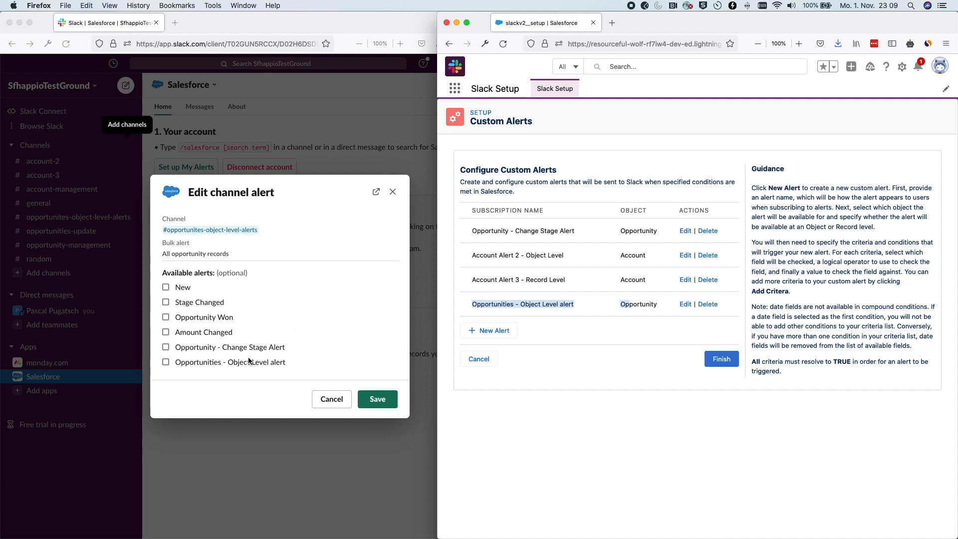
left_click(230, 364)
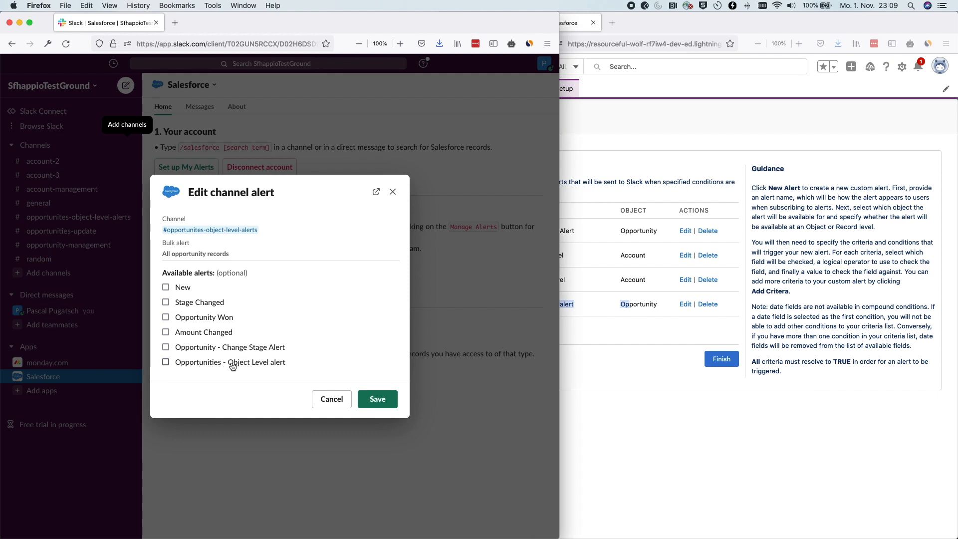
left_click(376, 400)
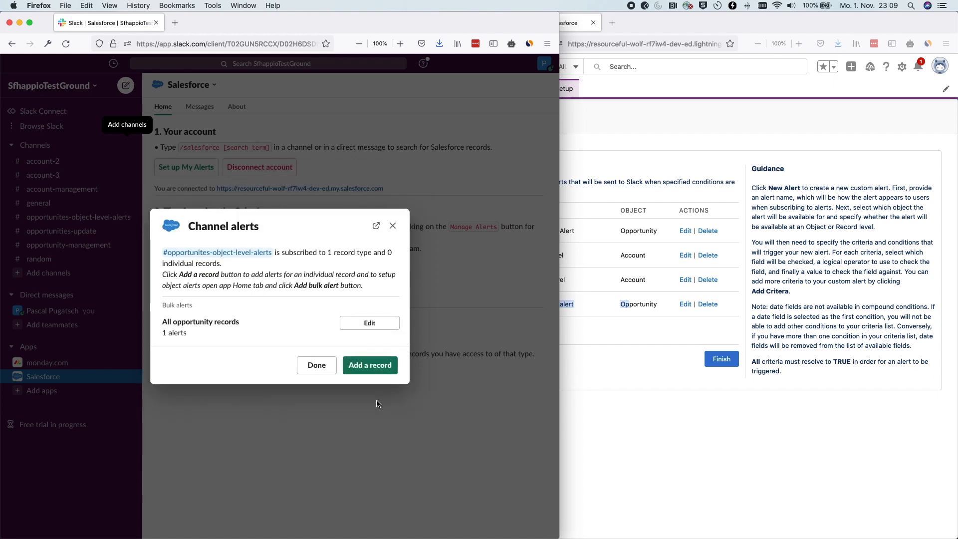
left_click(317, 364)
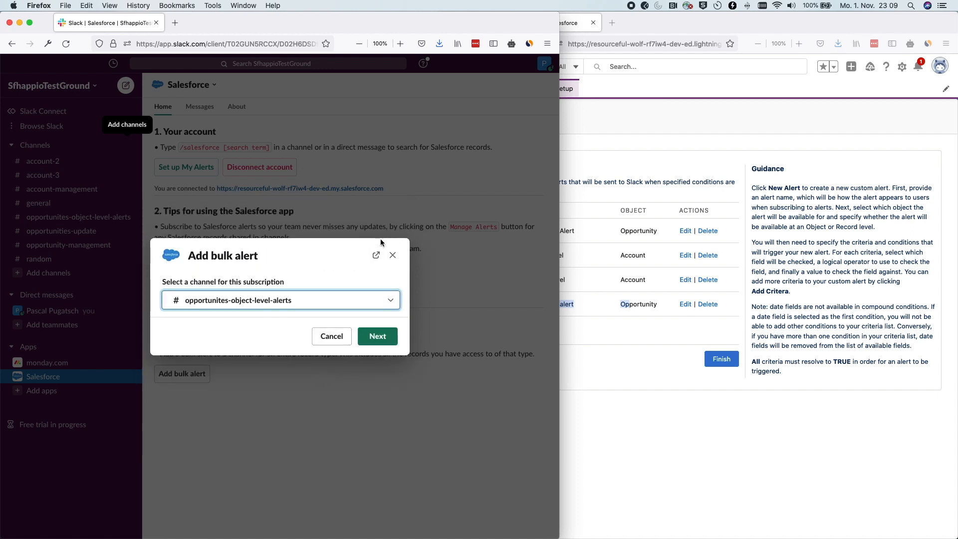
left_click(392, 255)
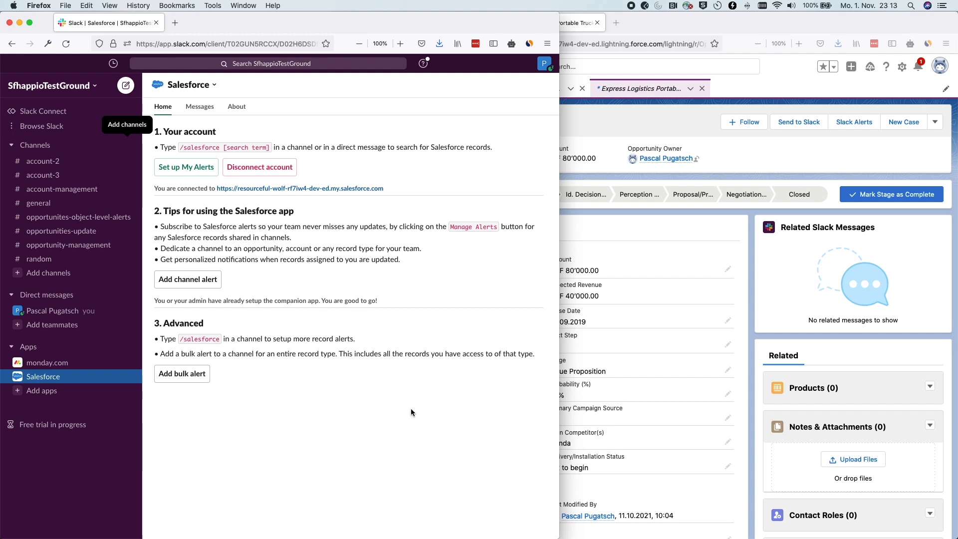
Switch to Salesforce, edit the Express Logistics Portable Truck Generators opportunity, set its Quantity to 20.0 and save.
left_click(687, 244)
double_click(382, 116)
left_click(934, 121)
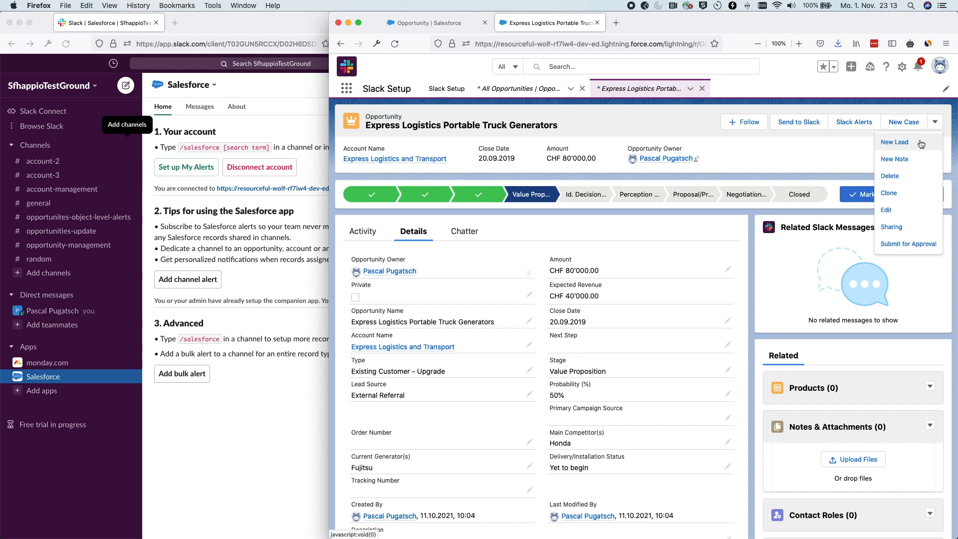
left_click(891, 211)
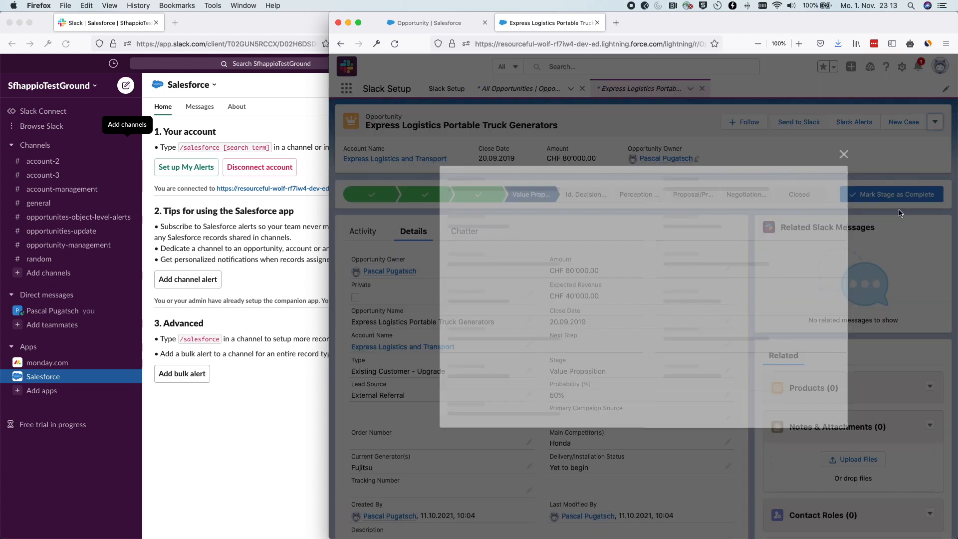
left_click(697, 191)
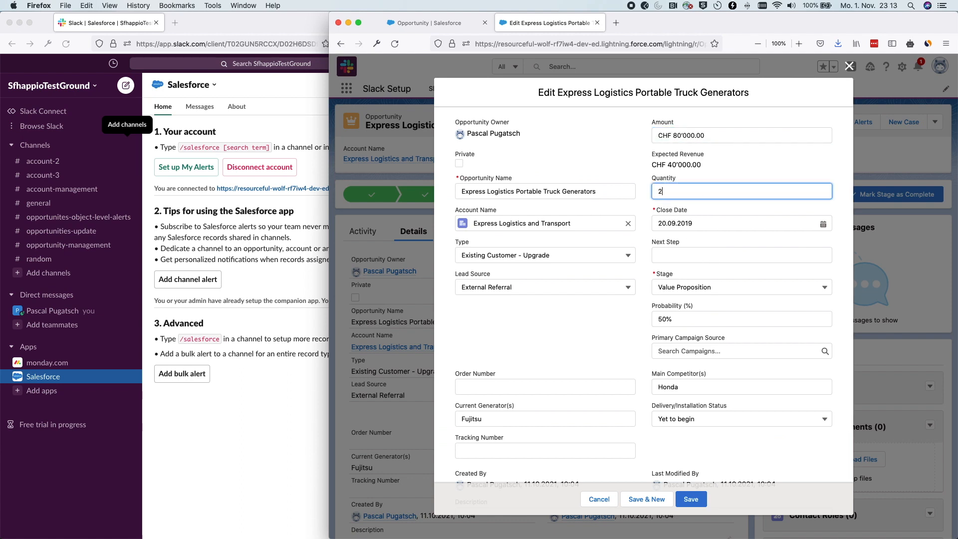
type("20.0")
left_click(691, 499)
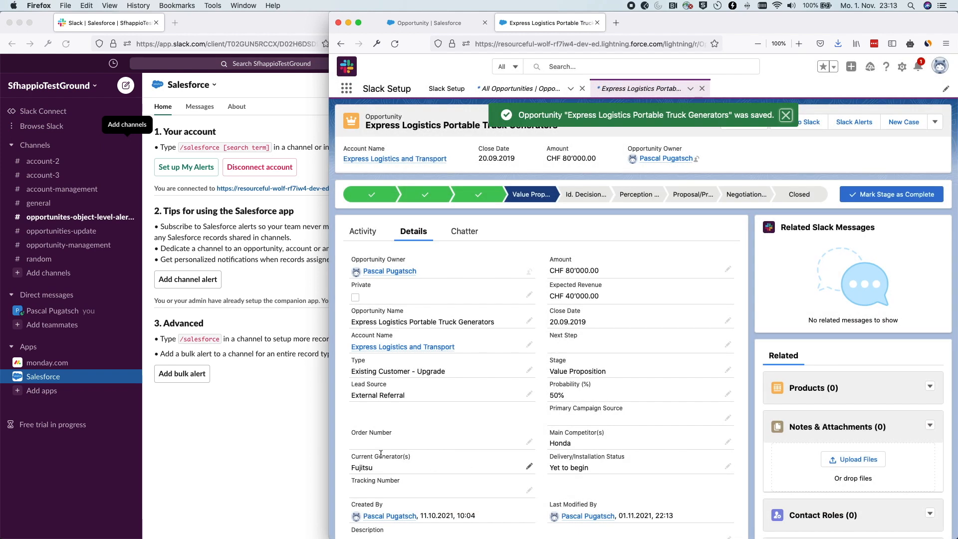
Switch to Slack and check the opportunites-object-level-alerts channel for the custom alert about the edited opportunity.
right_click(304, 445)
left_click(79, 224)
left_click(80, 217)
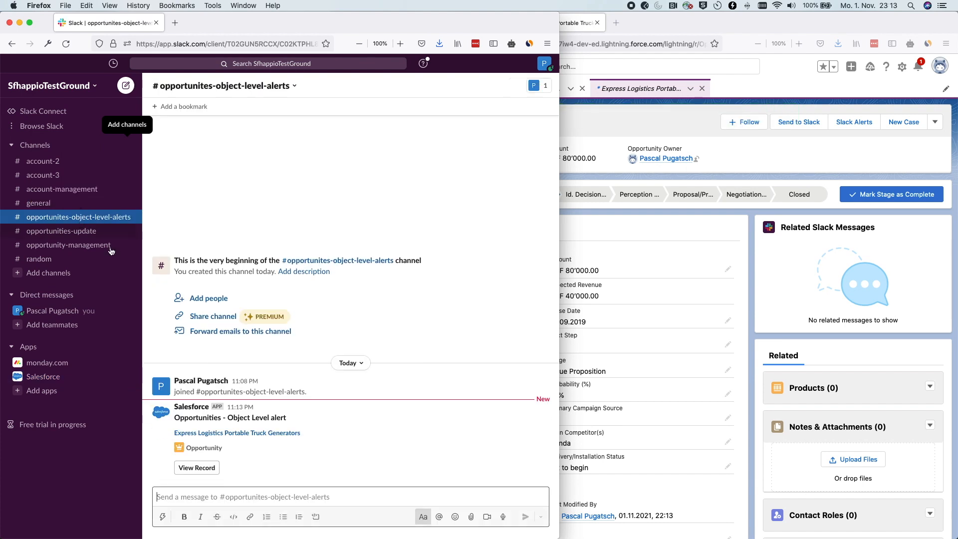
left_click_drag(288, 417, 185, 417)
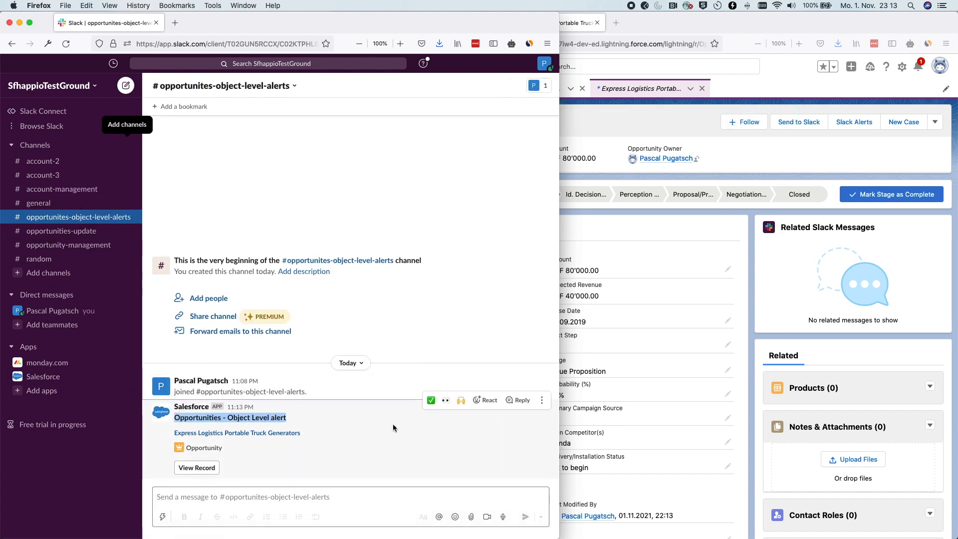
left_click(223, 418)
left_click_drag(178, 417, 362, 430)
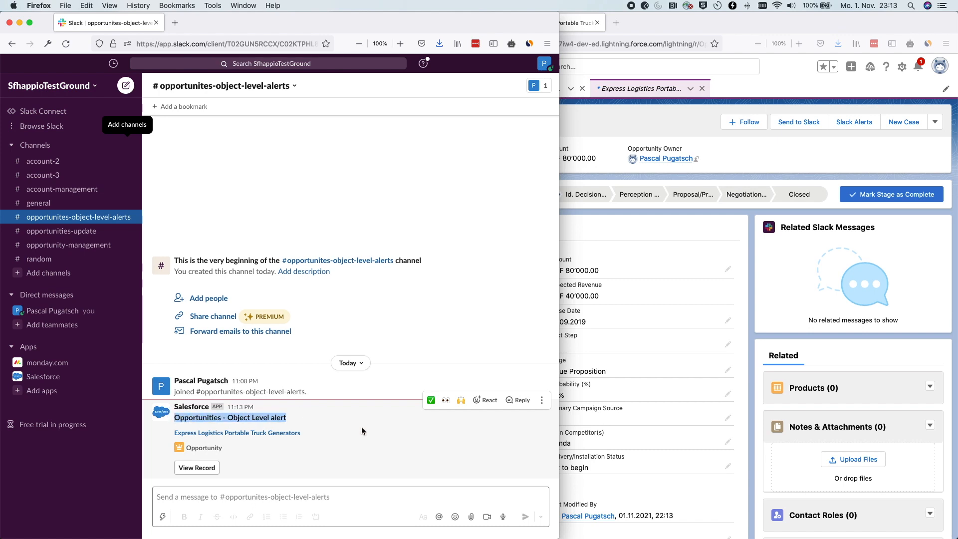
right_click(255, 421)
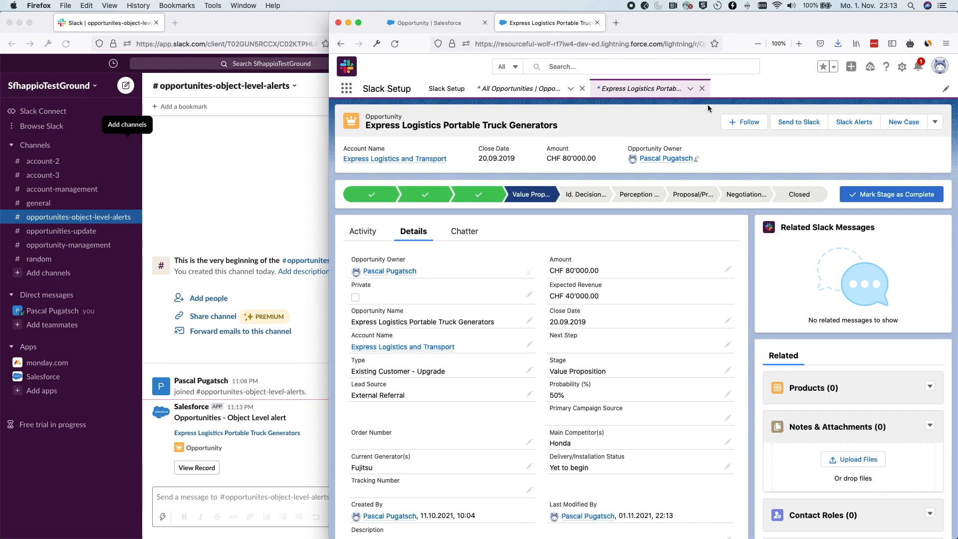
In Salesforce's Custom Alerts configuration, start a new alert named "Opportunities Record Level Alert" for the Opportunity object with the Record Level type.
left_click(453, 91)
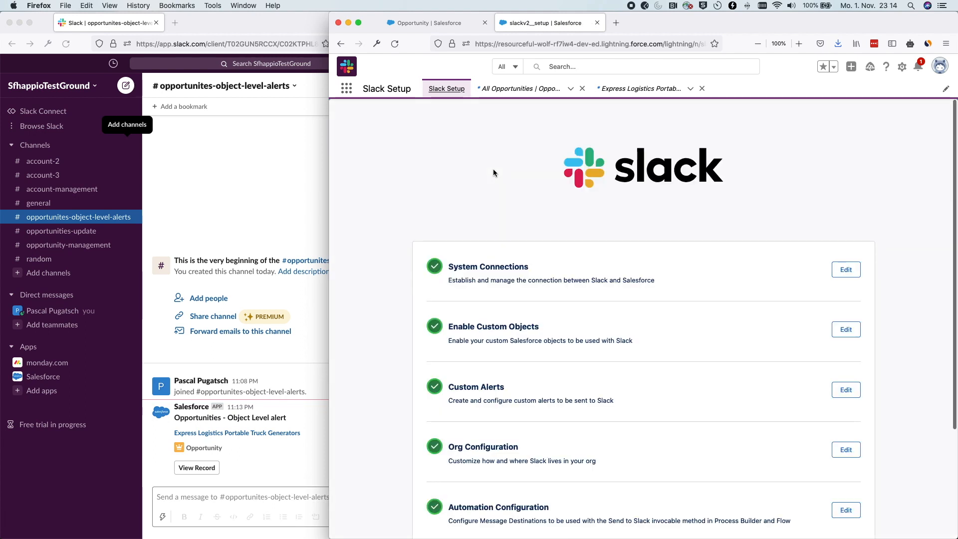
left_click(846, 390)
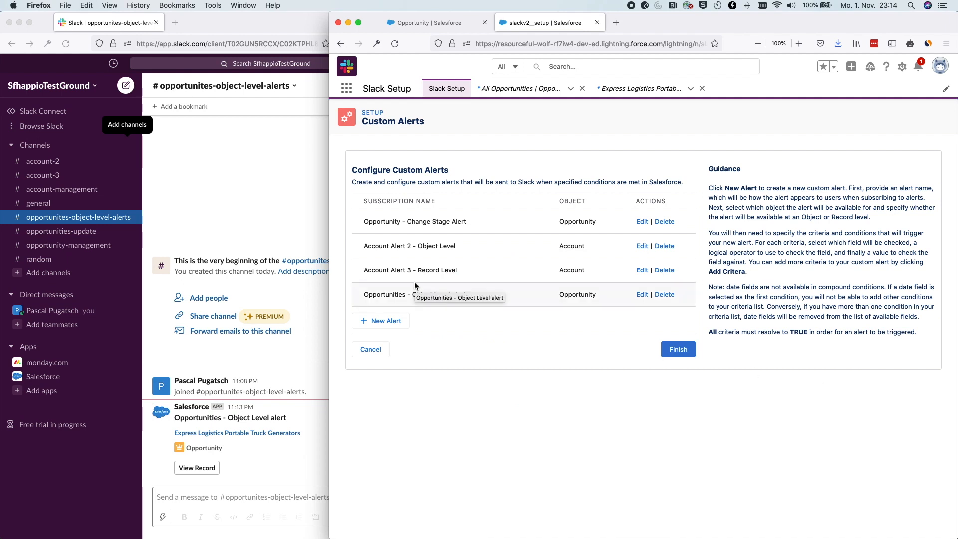
left_click(378, 322)
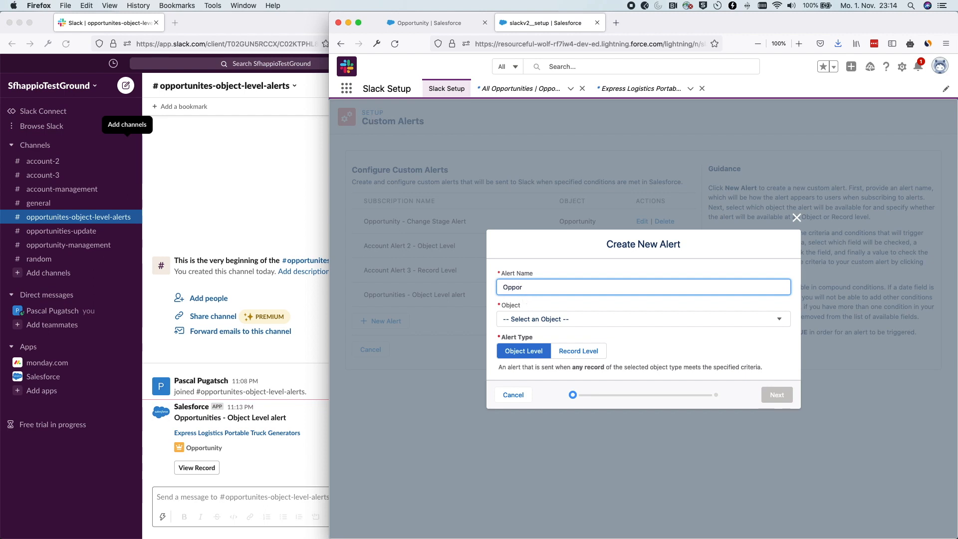
type("Opportunities Record Level Alert")
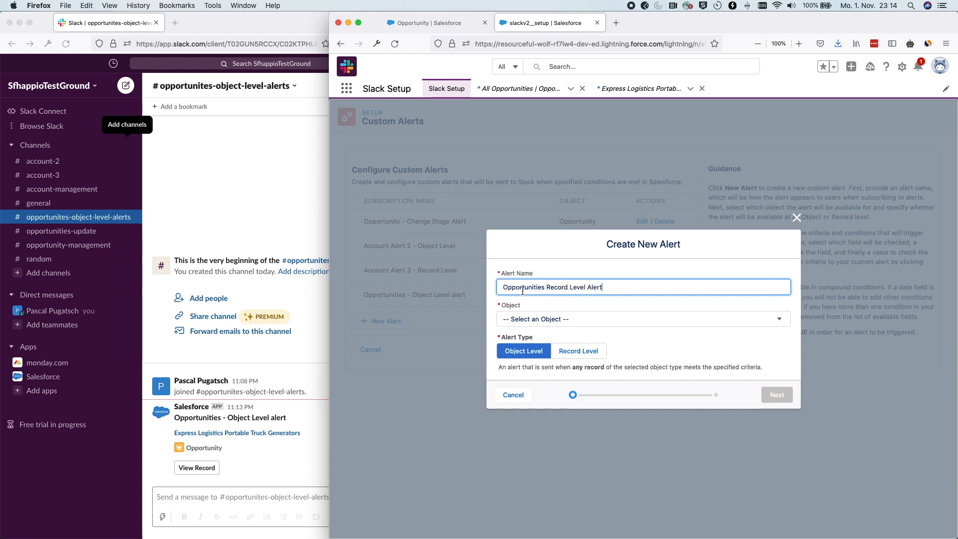
left_click(516, 318)
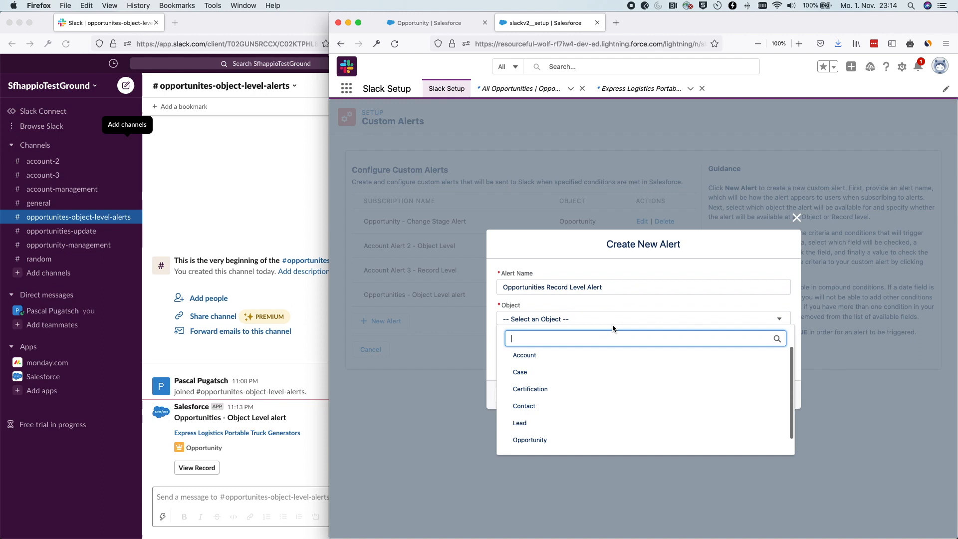
left_click(530, 440)
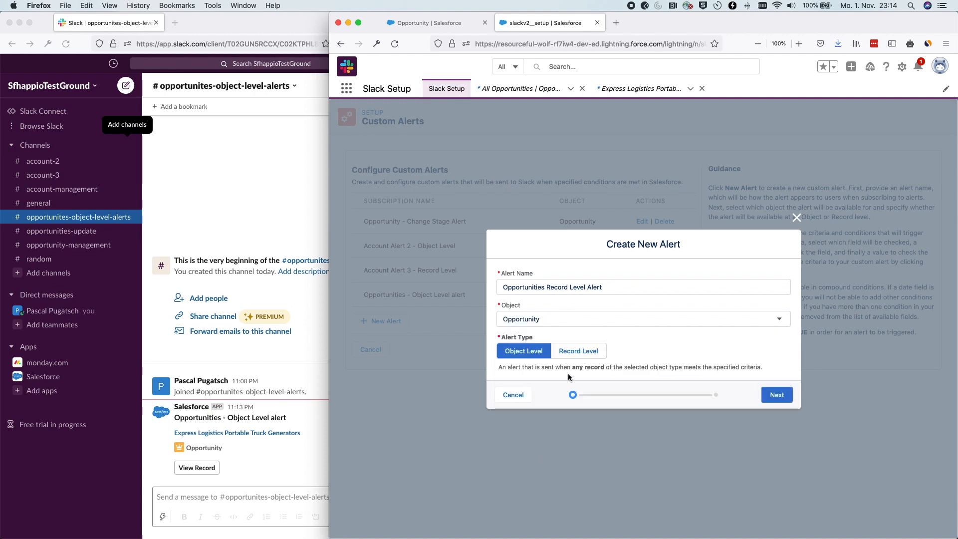
left_click(579, 353)
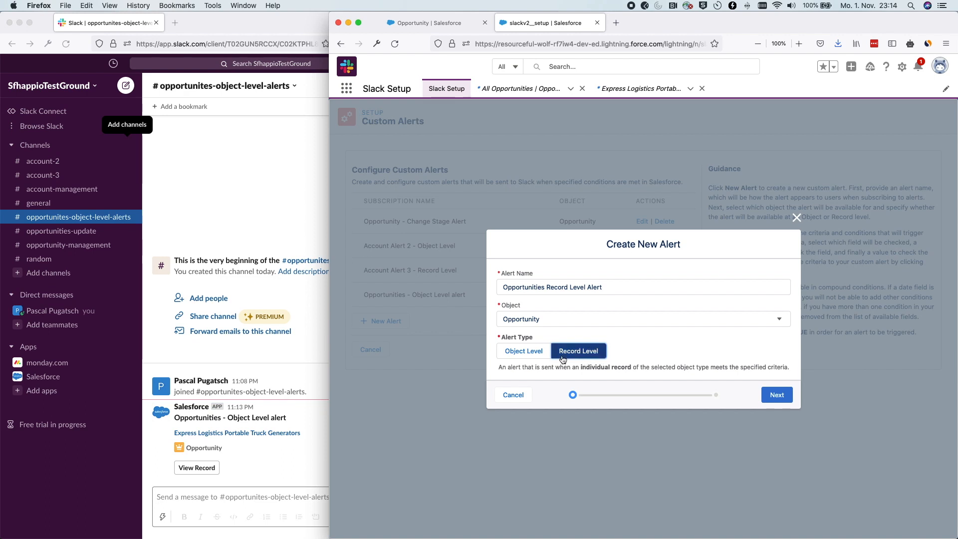
Set the new alert's criterion to the Close Date field with the Changed operator and save the alert.
left_click(777, 395)
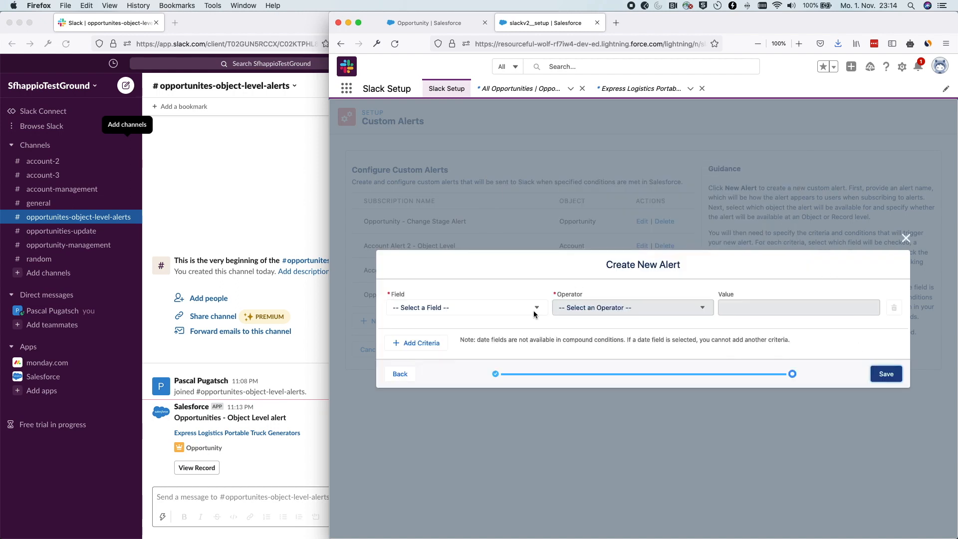
left_click(523, 313)
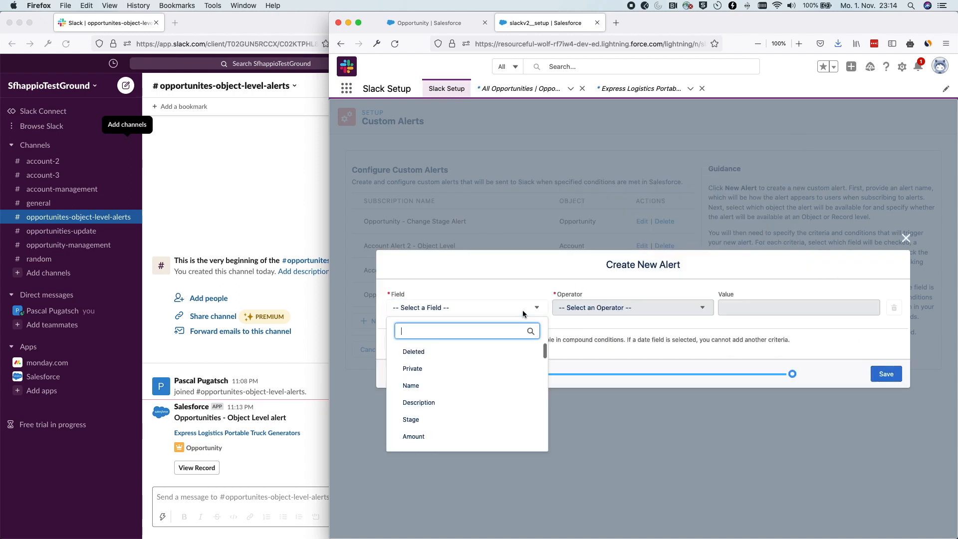
scroll(489, 359, "down", 3)
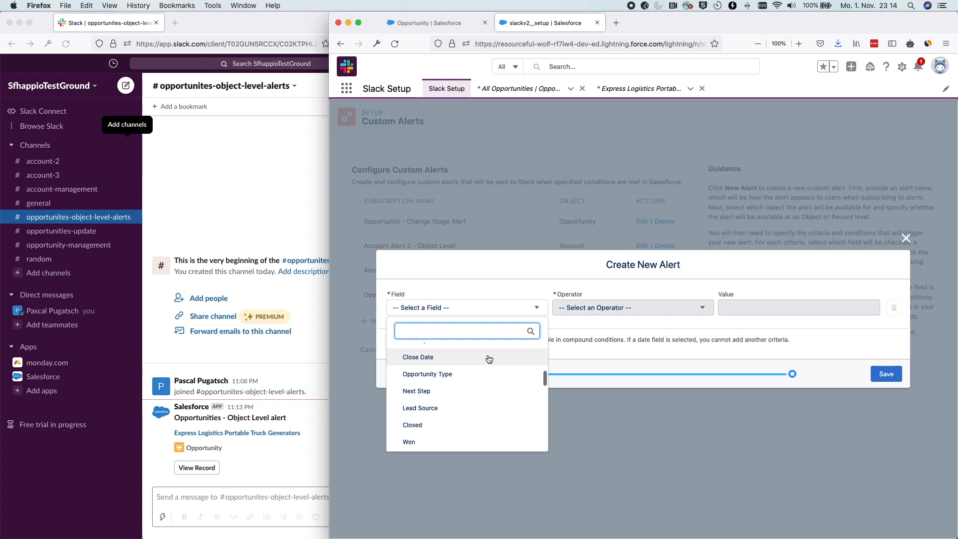
scroll(459, 401, "up", 1)
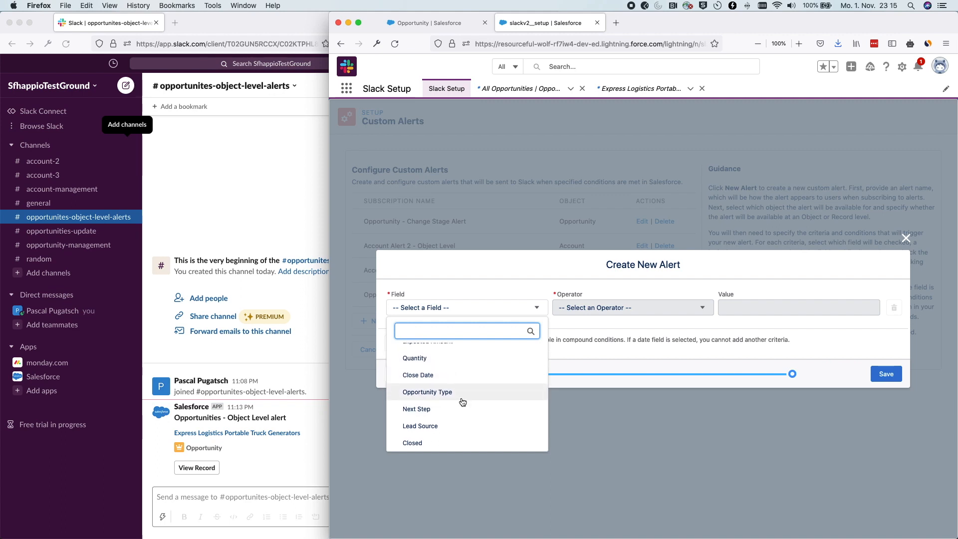
left_click(438, 375)
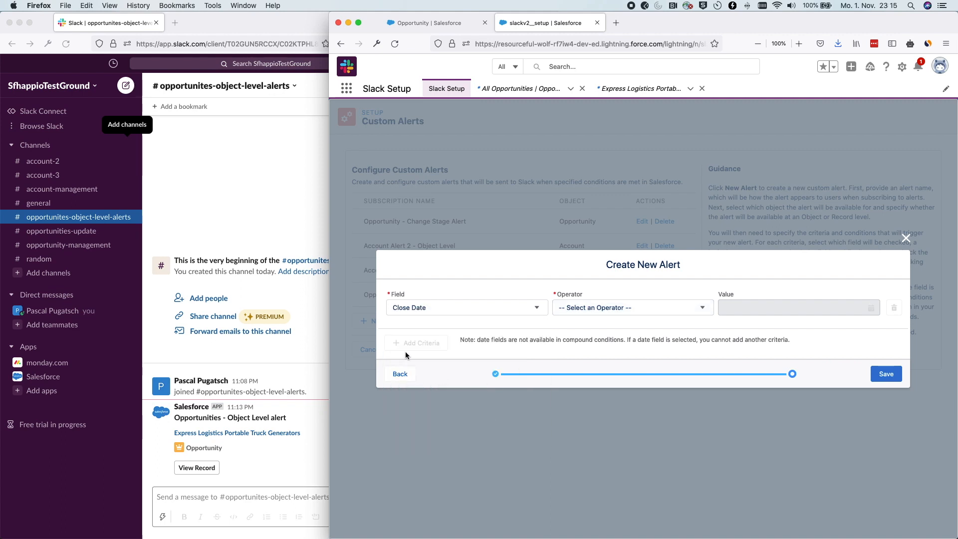
left_click(595, 308)
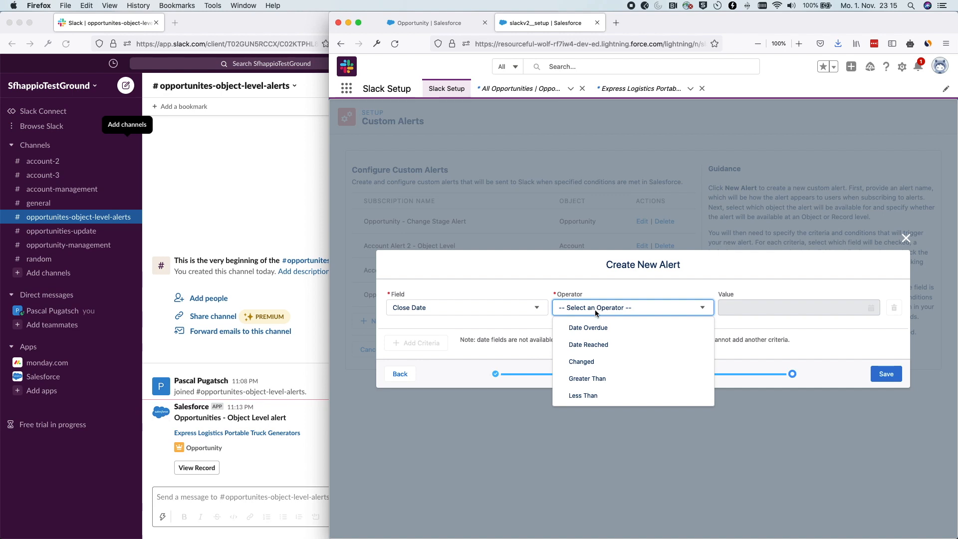
left_click(597, 360)
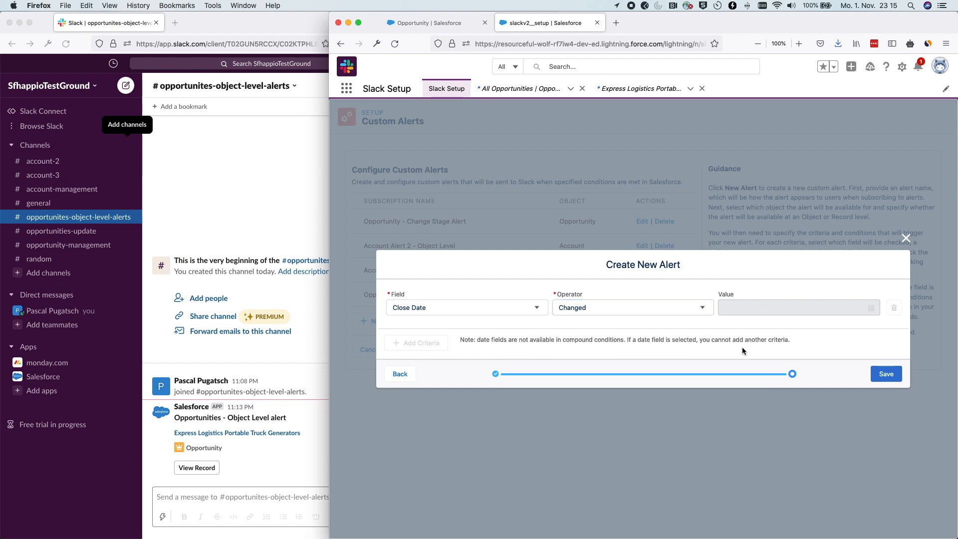
left_click(885, 373)
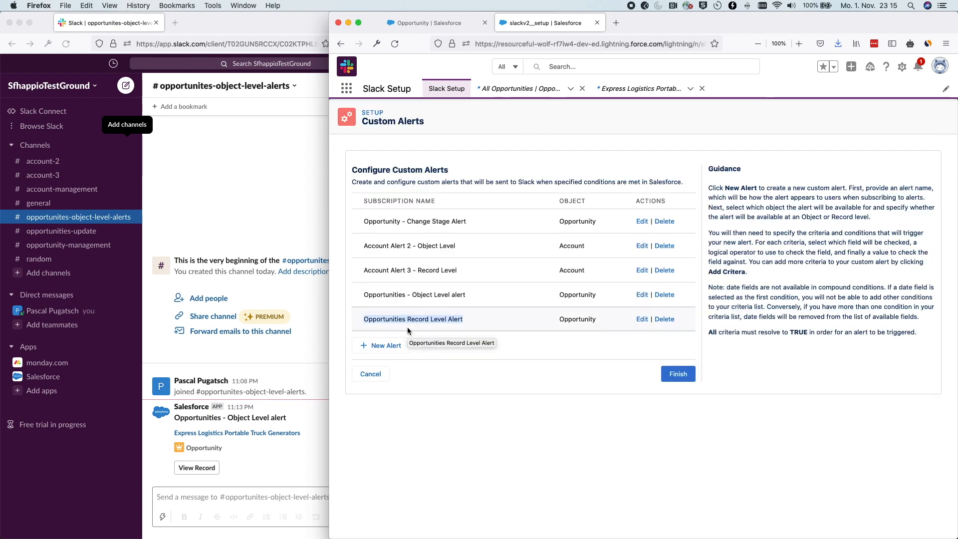
left_click(420, 319)
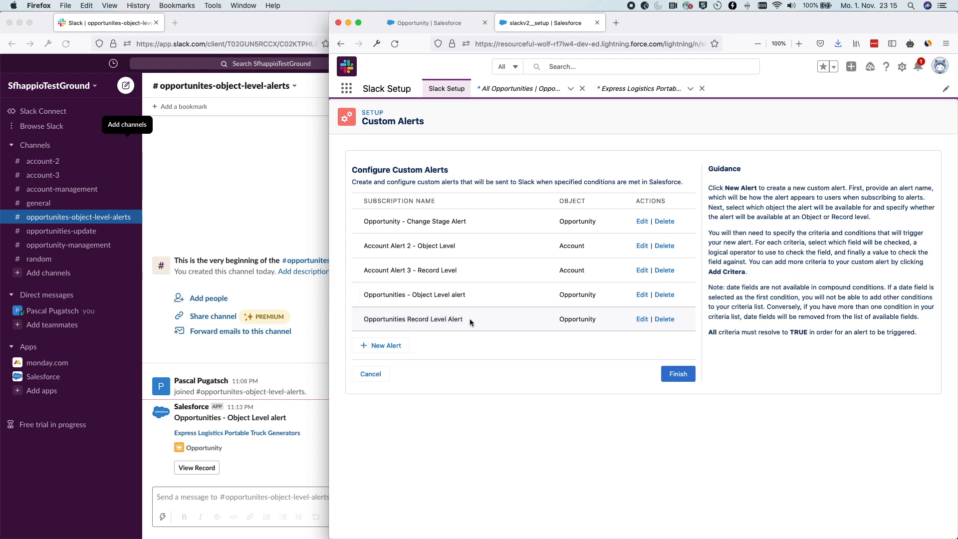
Switch to Slack and create a channel named opportunity-record-level, skipping the invitation of people.
left_click(258, 218)
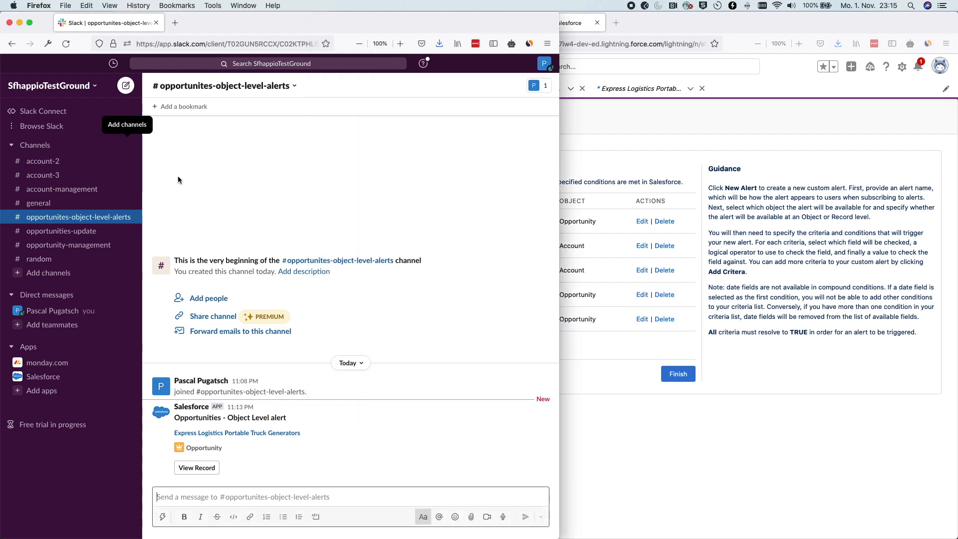
left_click(122, 128)
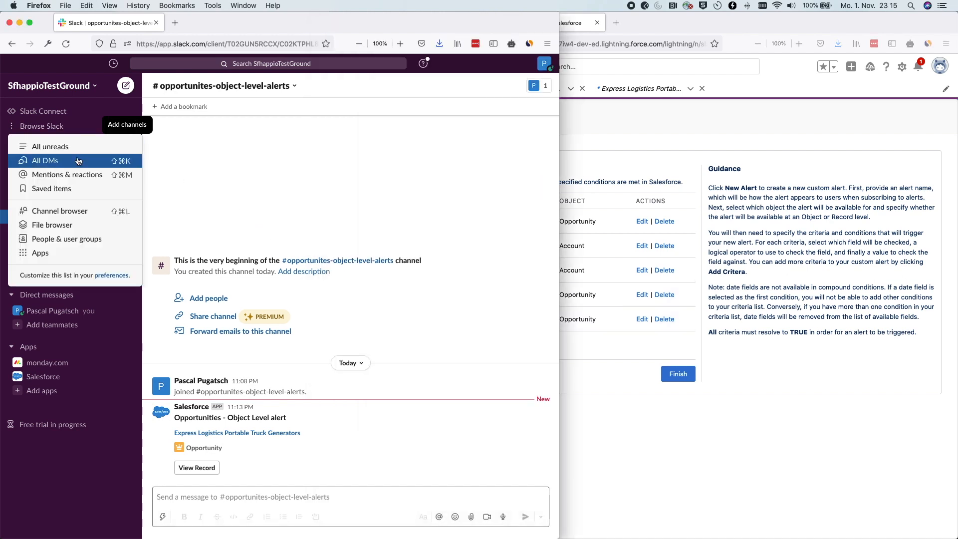
left_click(204, 178)
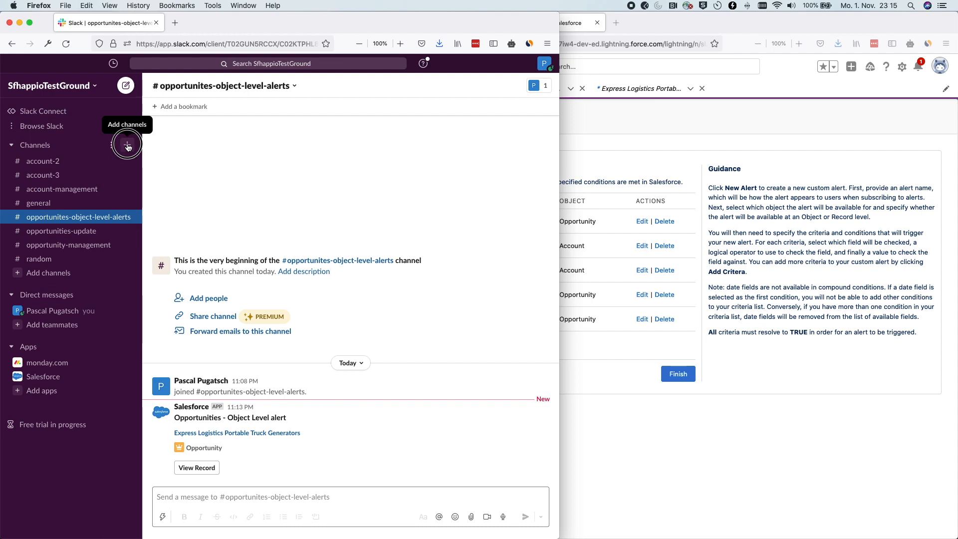
left_click(127, 145)
left_click(162, 178)
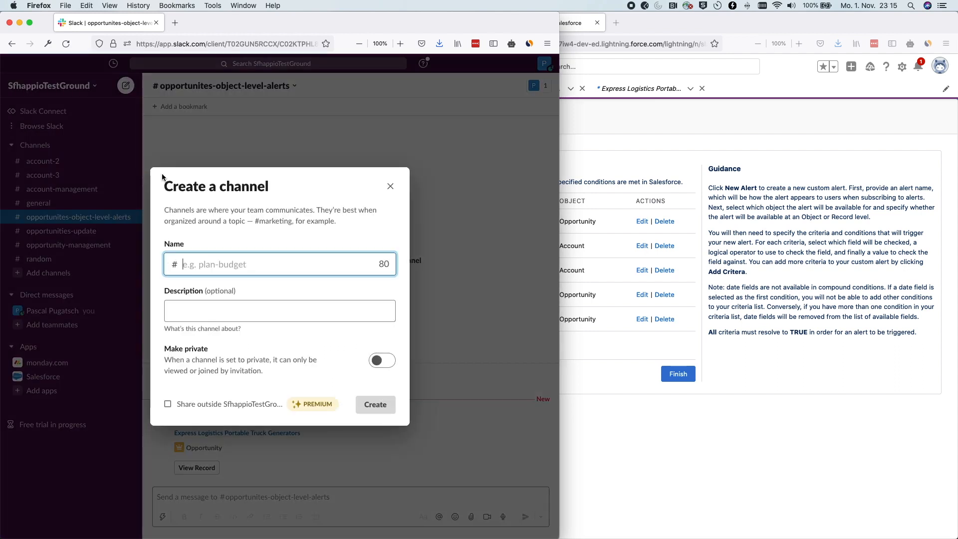
type("oppo")
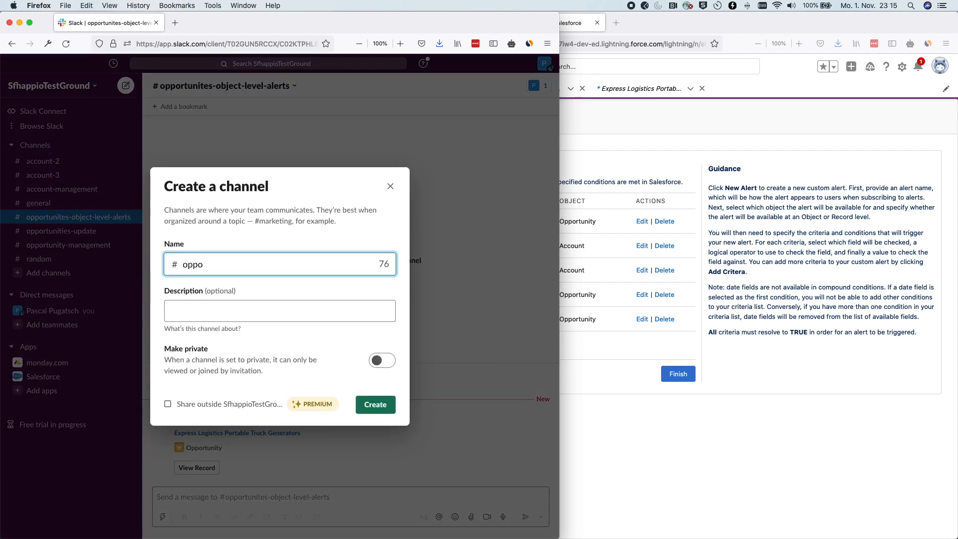
type("rtunity-record-level")
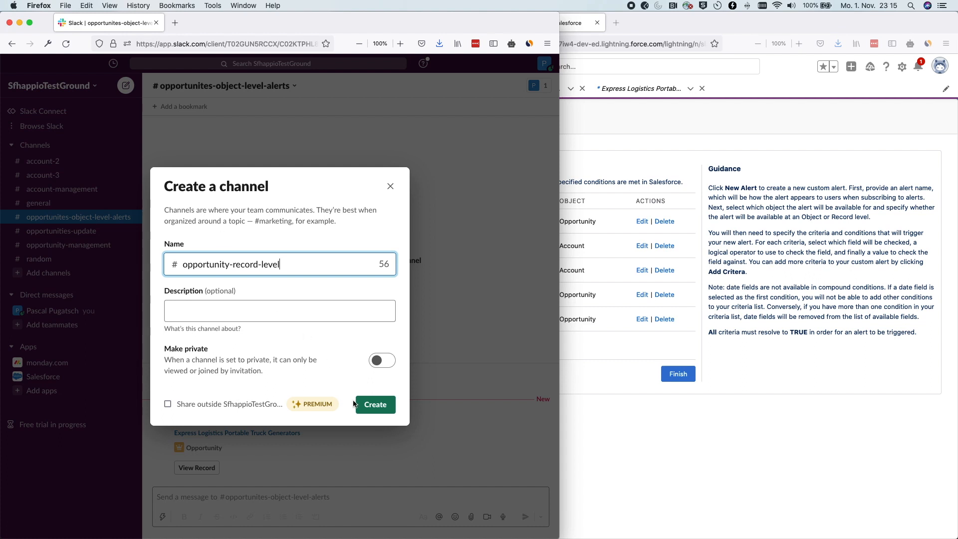
left_click(388, 408)
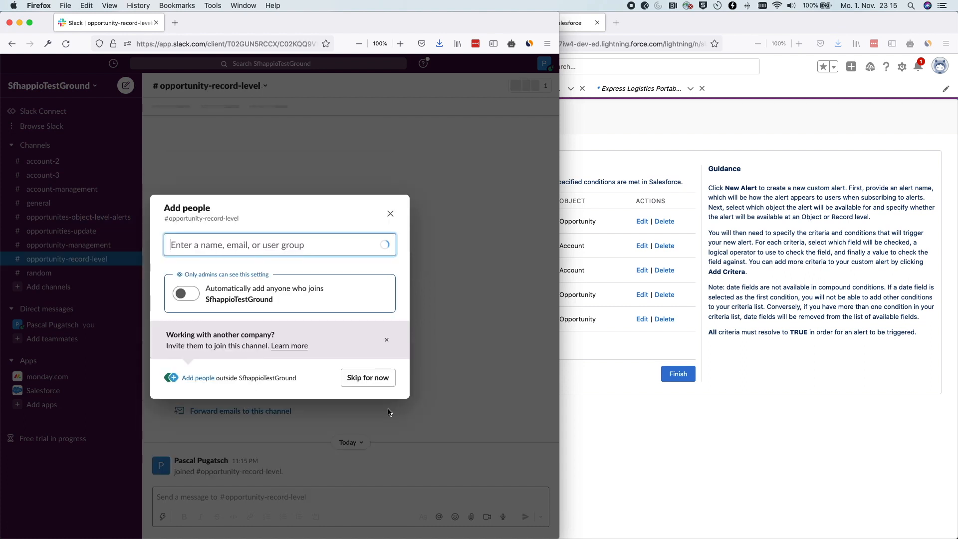
left_click(364, 378)
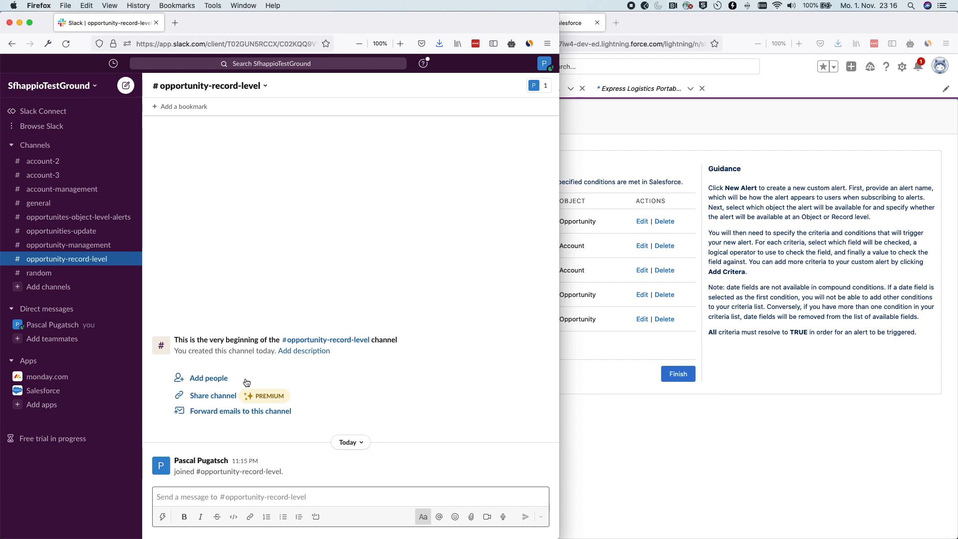
Open the Salesforce channel alerts setup for the opportunity-record-level channel and start adding a record.
left_click(184, 501)
left_click(162, 517)
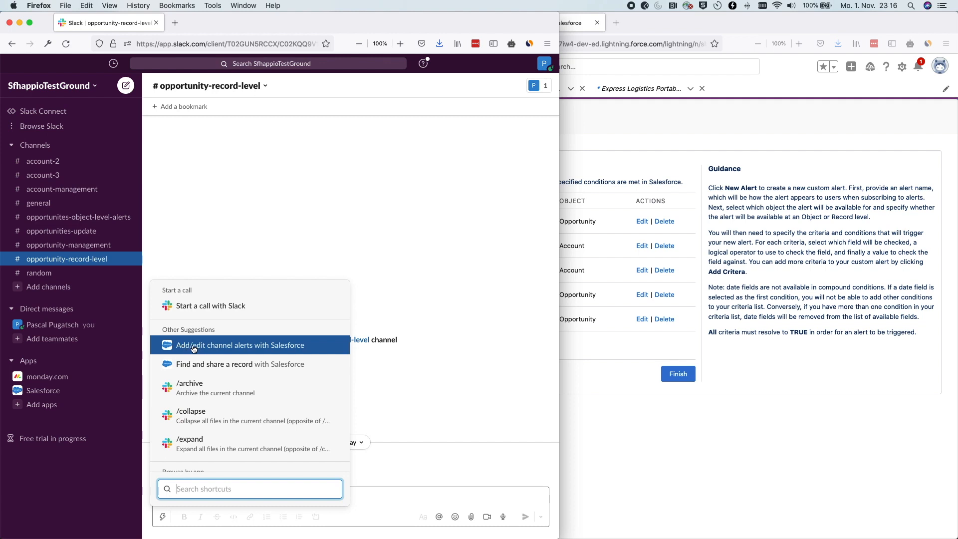
left_click(299, 349)
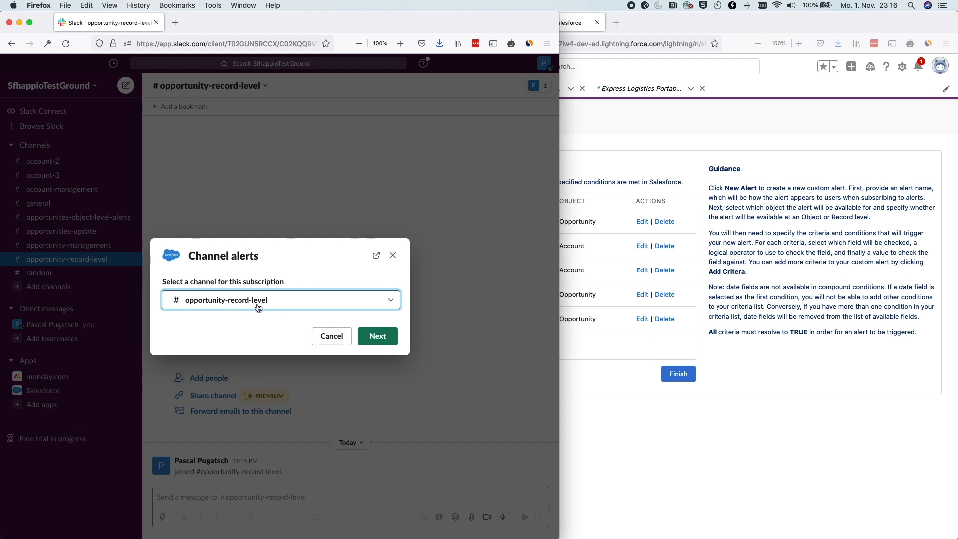
left_click(377, 336)
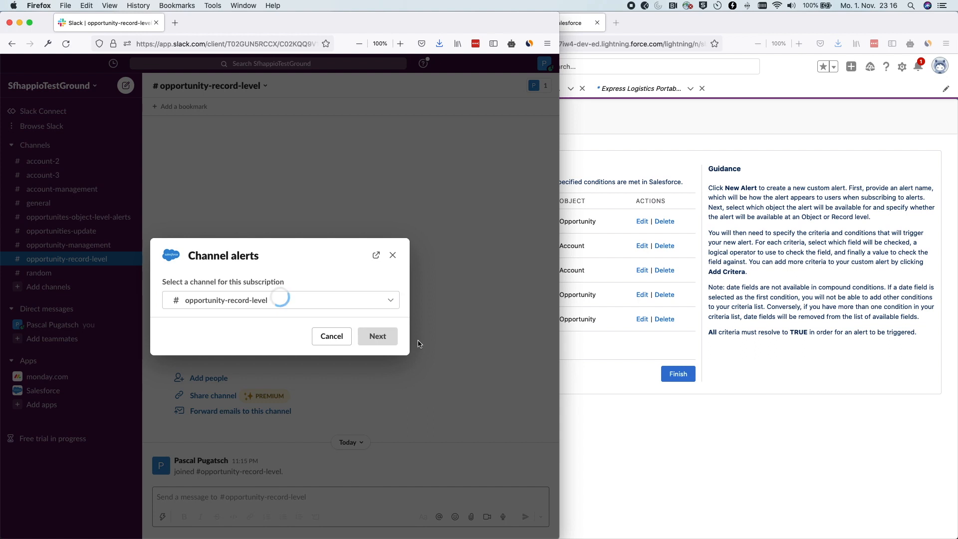
left_click(387, 343)
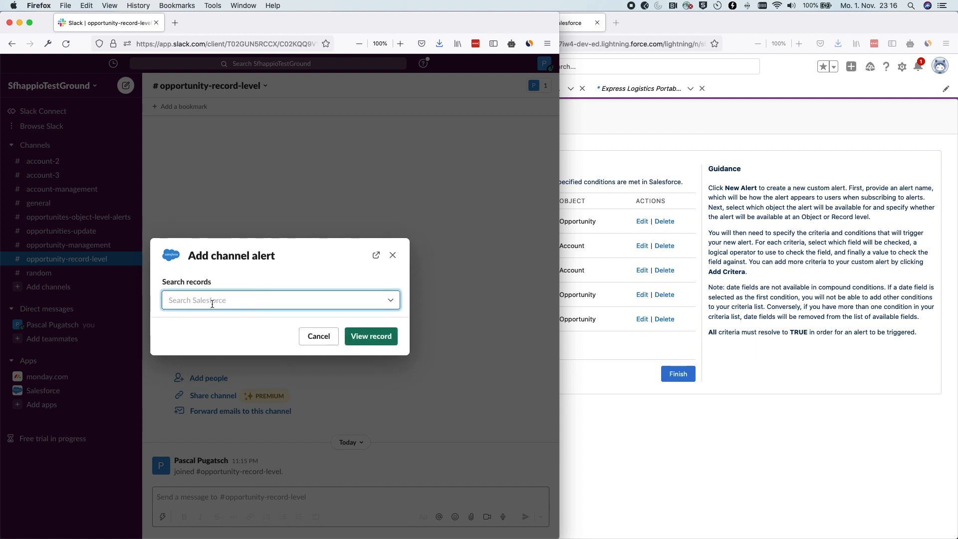
Switch to Salesforce, find the Opportunities list and open the Pyramid Emergency Generators opportunity.
left_click(623, 126)
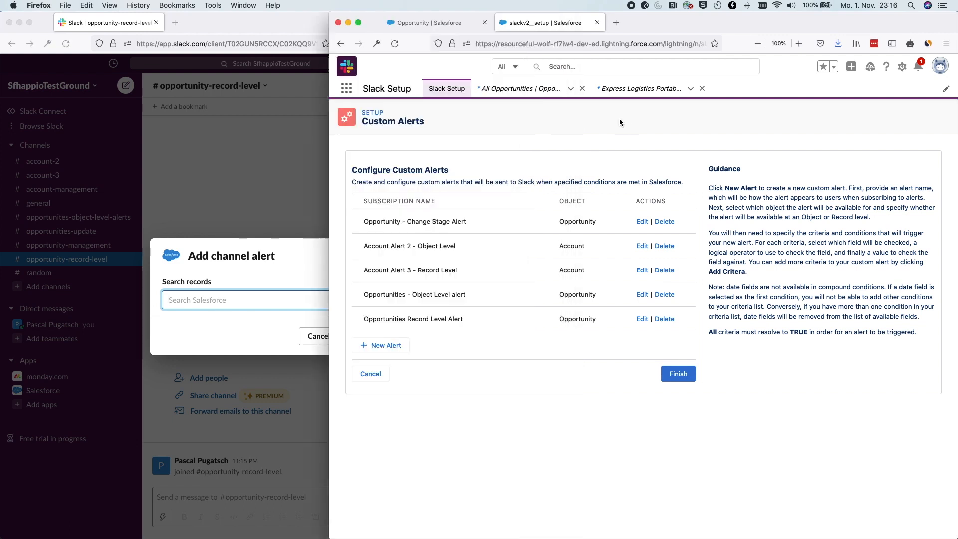
left_click(443, 28)
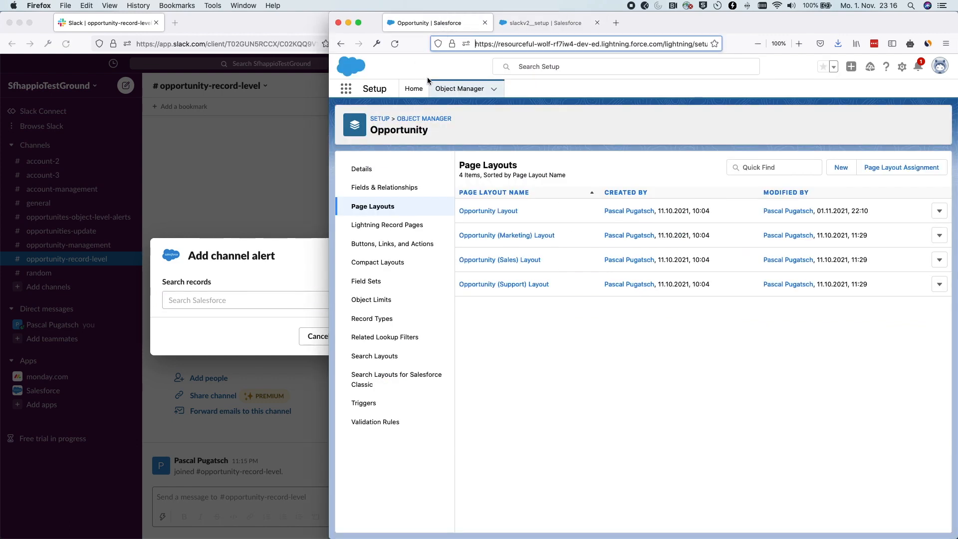
left_click(348, 90)
type("opp")
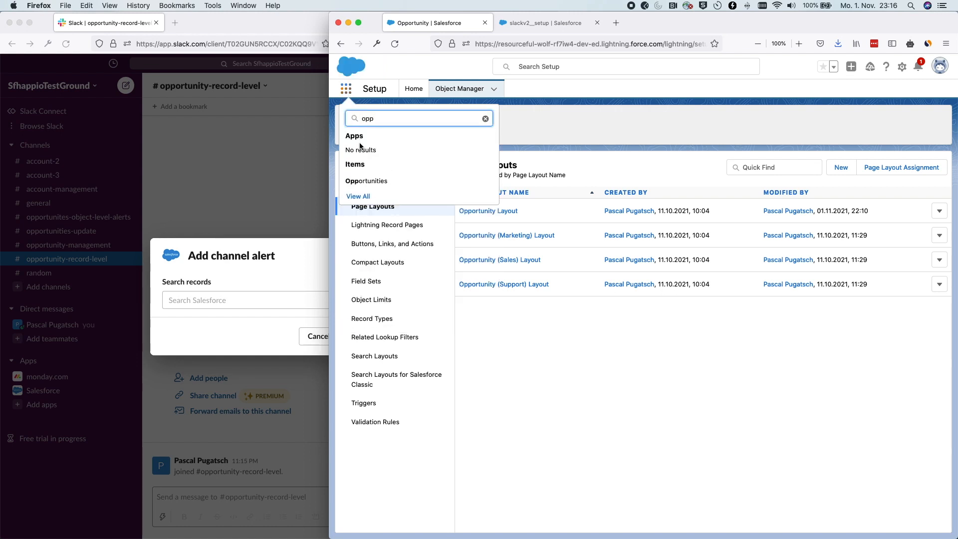
left_click(367, 181)
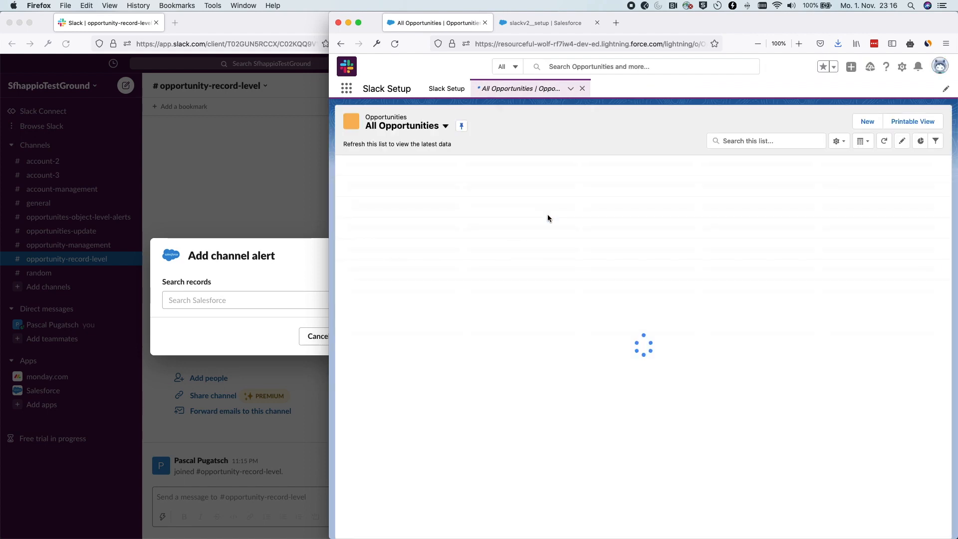
scroll(521, 256, "down", 2)
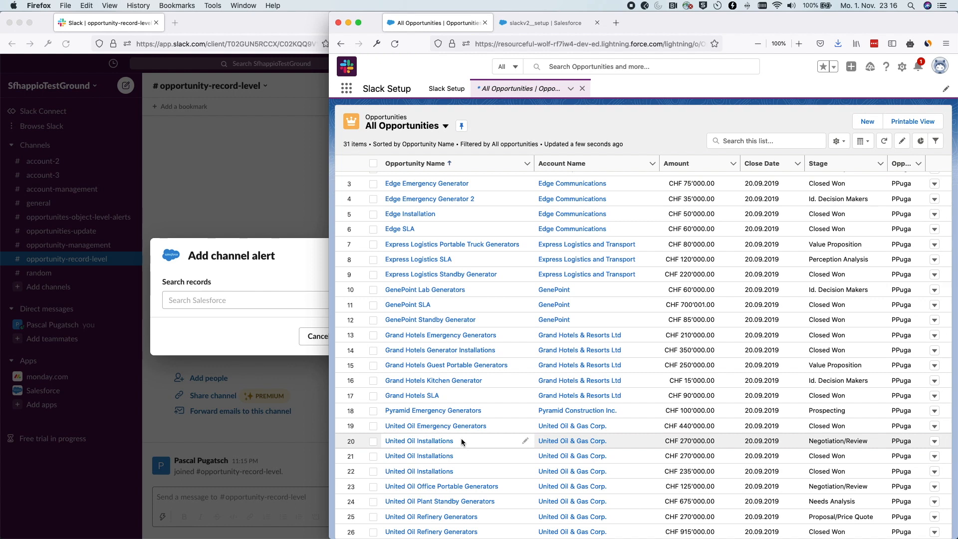
left_click(426, 412)
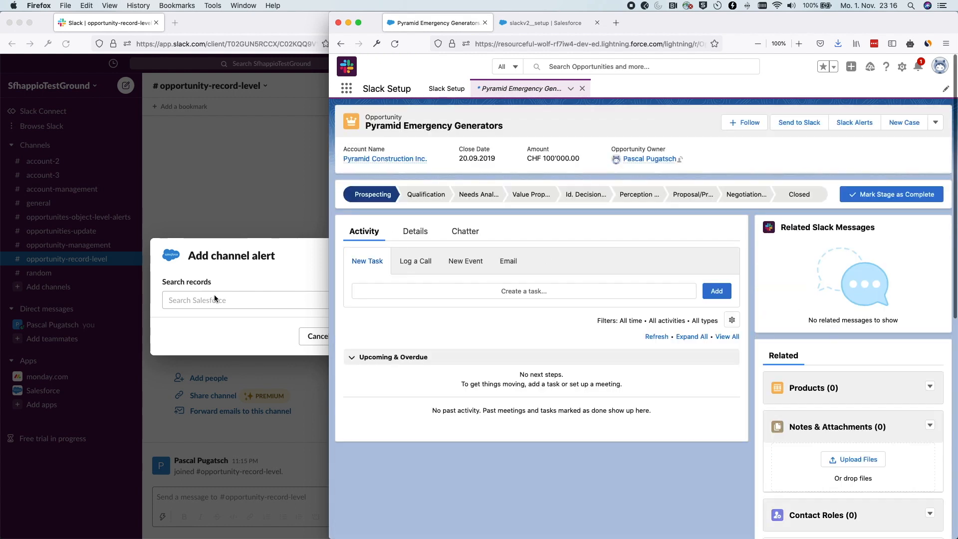
left_click(235, 299)
type("pyr")
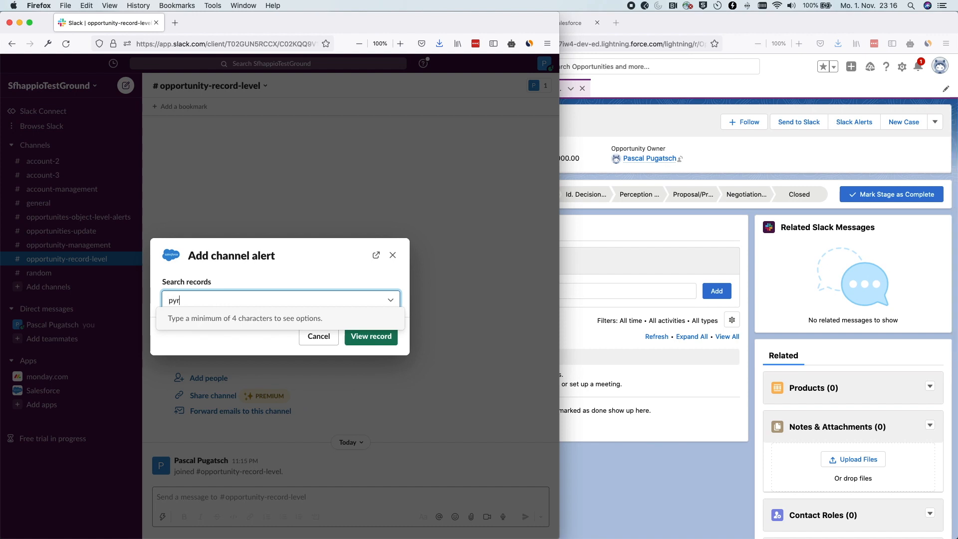
type("am")
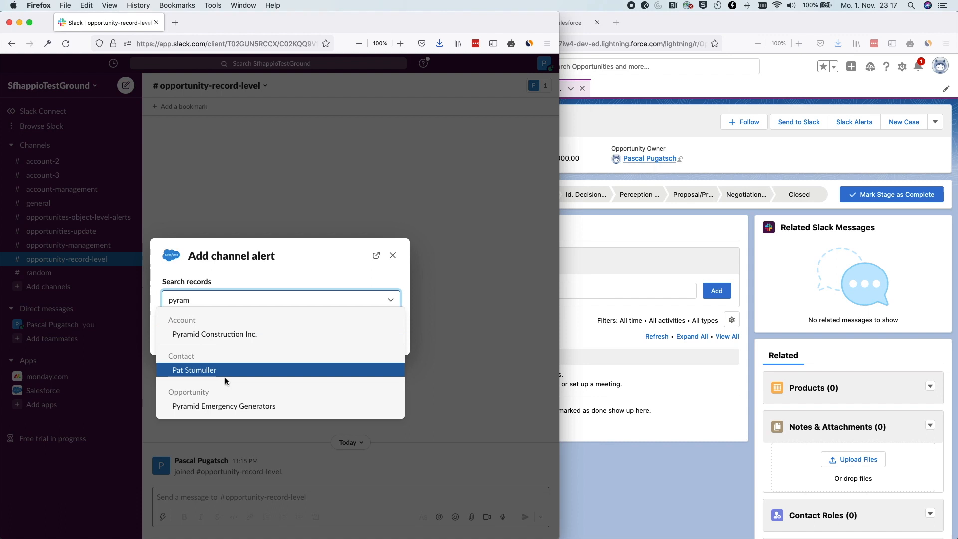
left_click(226, 406)
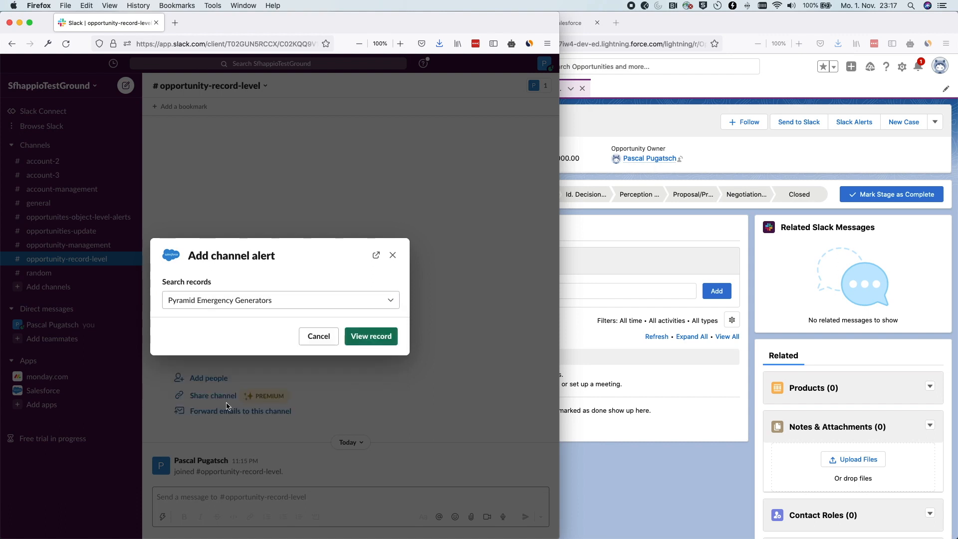
left_click(375, 338)
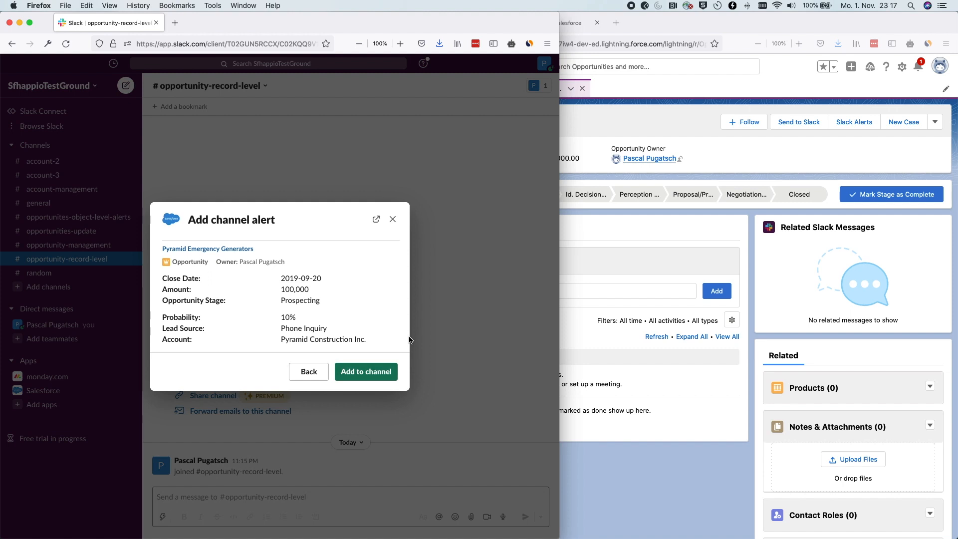
left_click(365, 369)
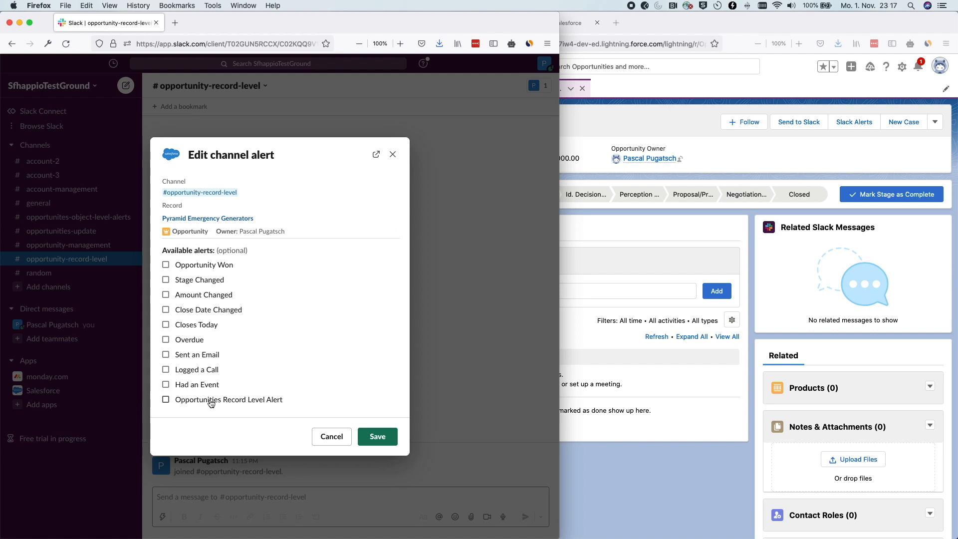
Enable "Opportunities Record Level Alert" for the Pyramid Emergency Generators record and save the channel alert.
left_click_drag(176, 403, 286, 402)
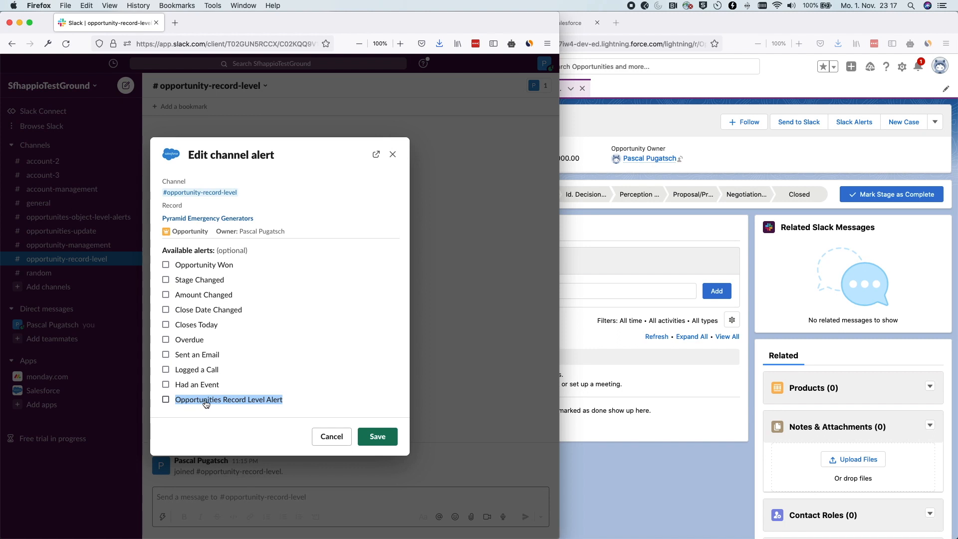
left_click(250, 402)
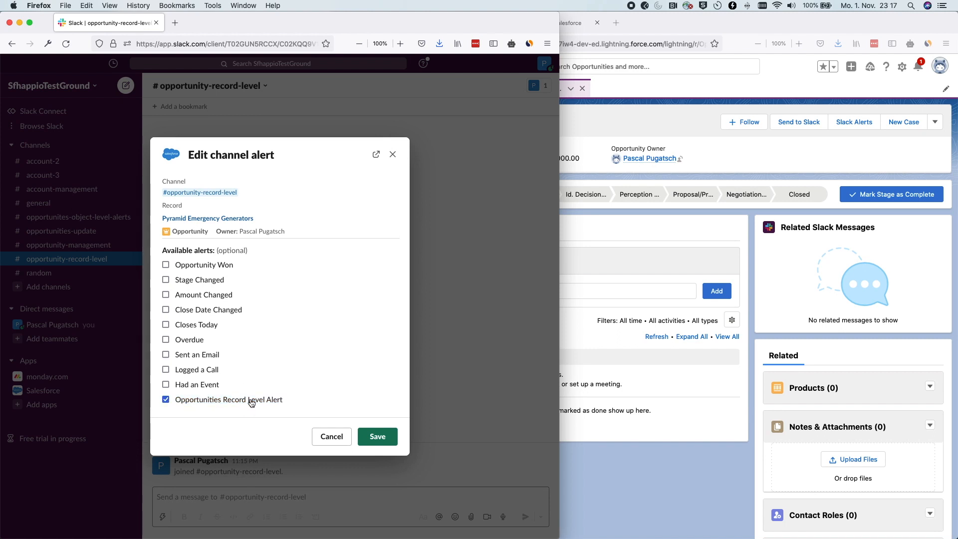
left_click(377, 437)
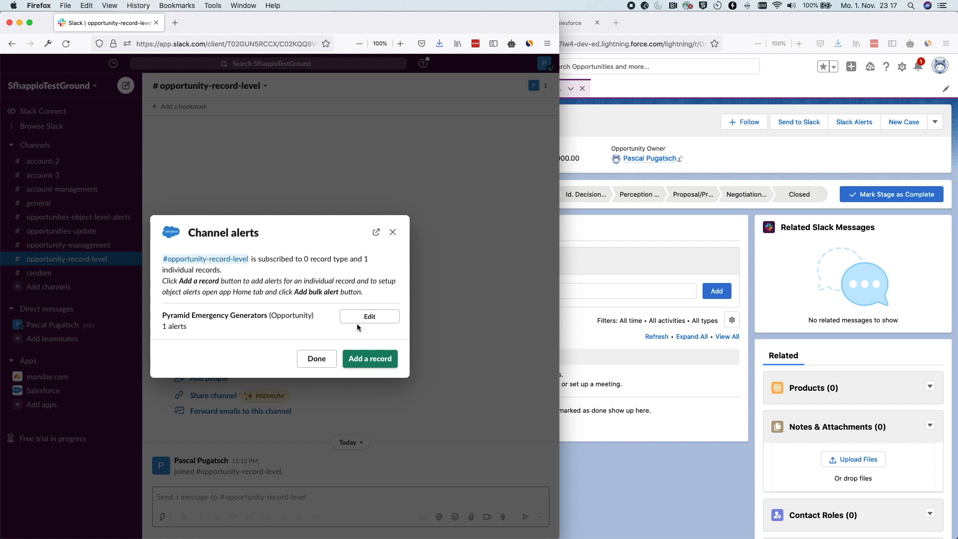
Close the channel alerts dialog for the opportunity-record-level channel and switch to the Salesforce window.
left_click(394, 236)
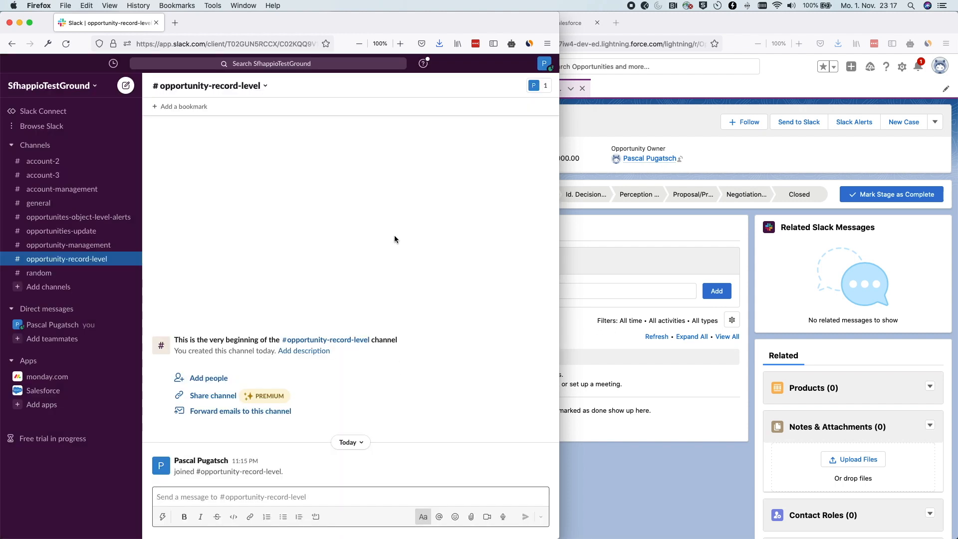
left_click(618, 230)
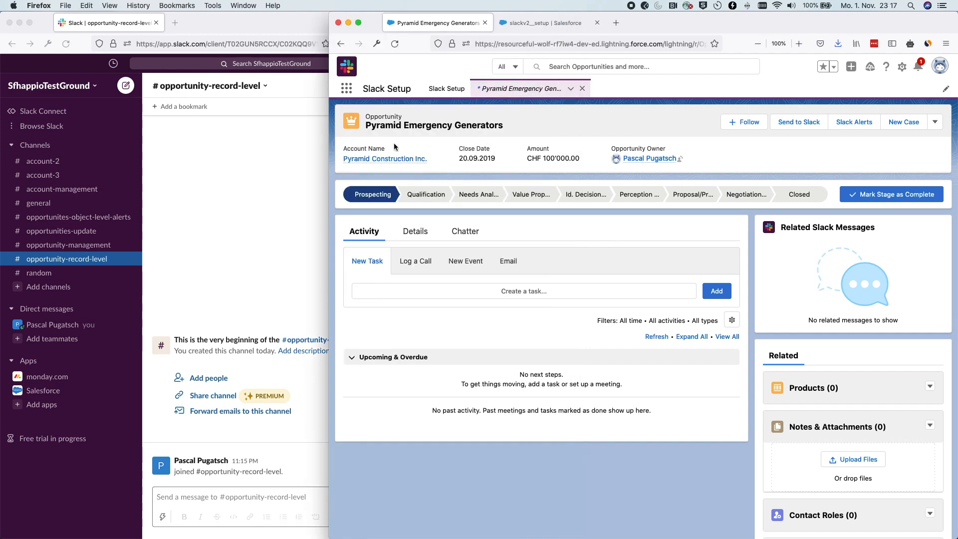
left_click(225, 272)
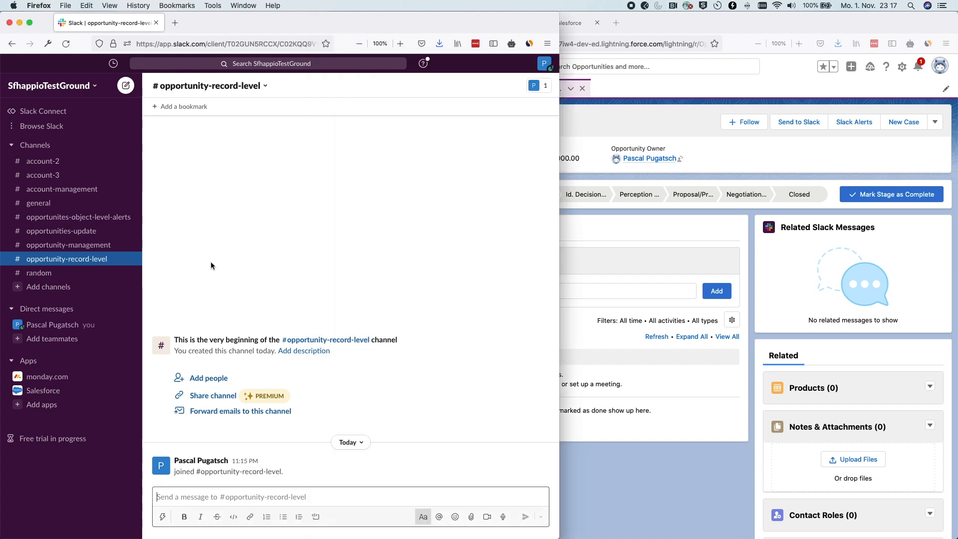
left_click(630, 236)
Set the Pyramid Emergency Generators opportunity's close date to 30.09.2019 in its details and save the record.
left_click(413, 231)
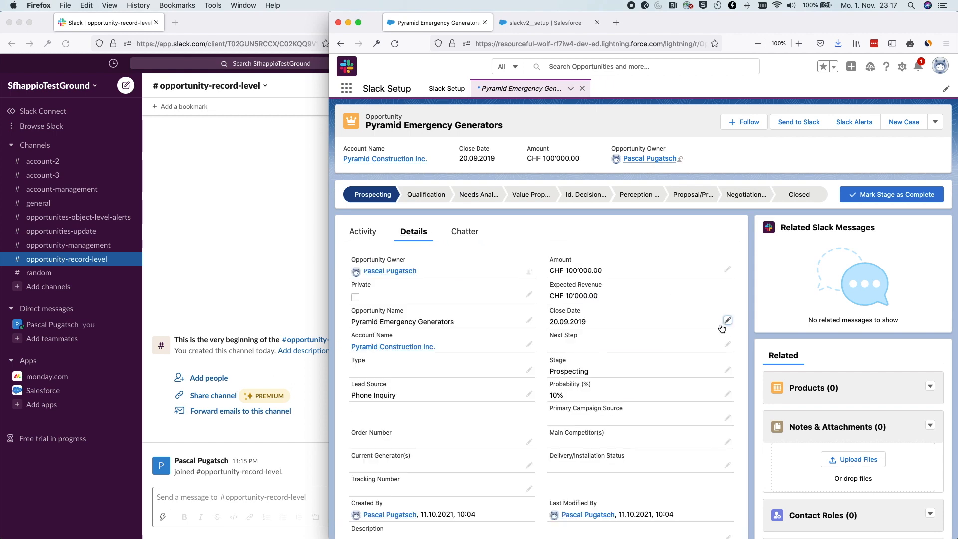
left_click(728, 322)
left_click(608, 337)
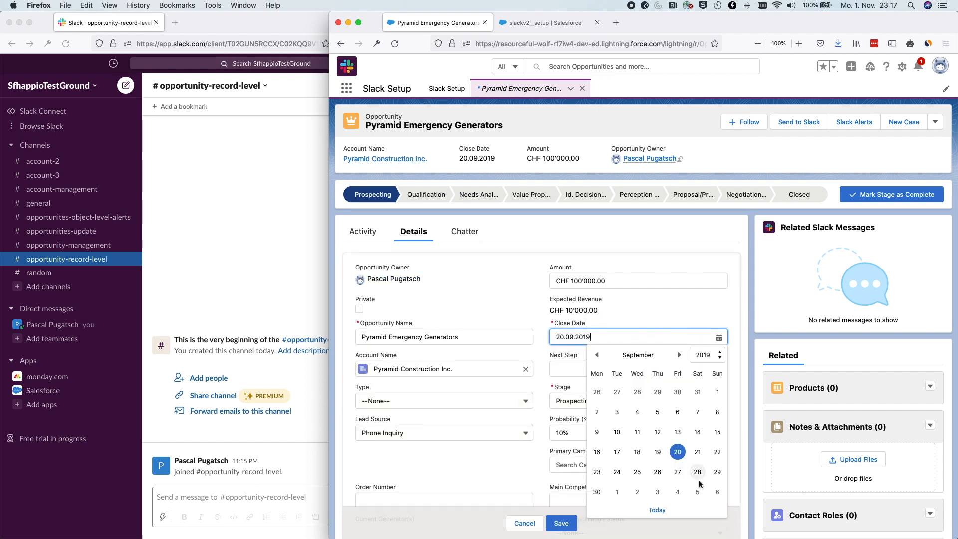
left_click(599, 492)
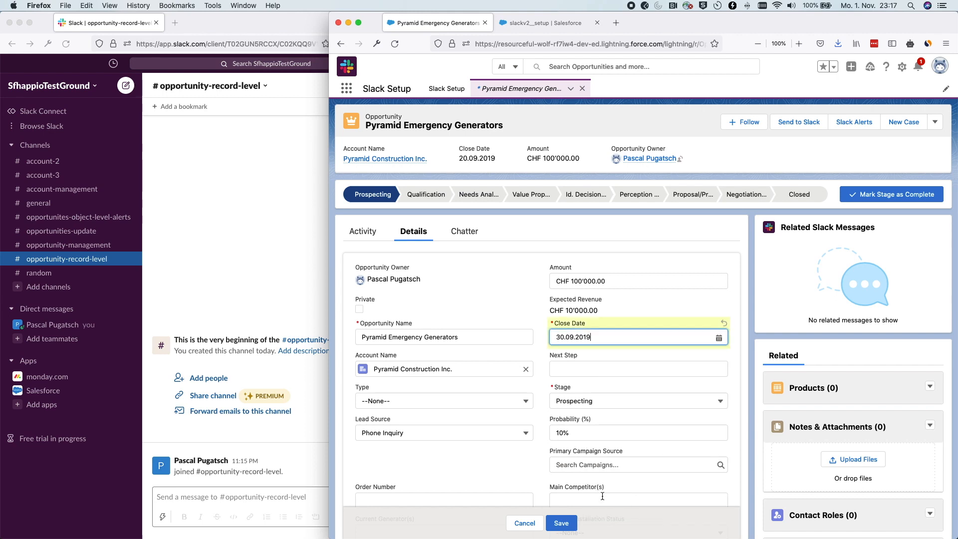
left_click(564, 525)
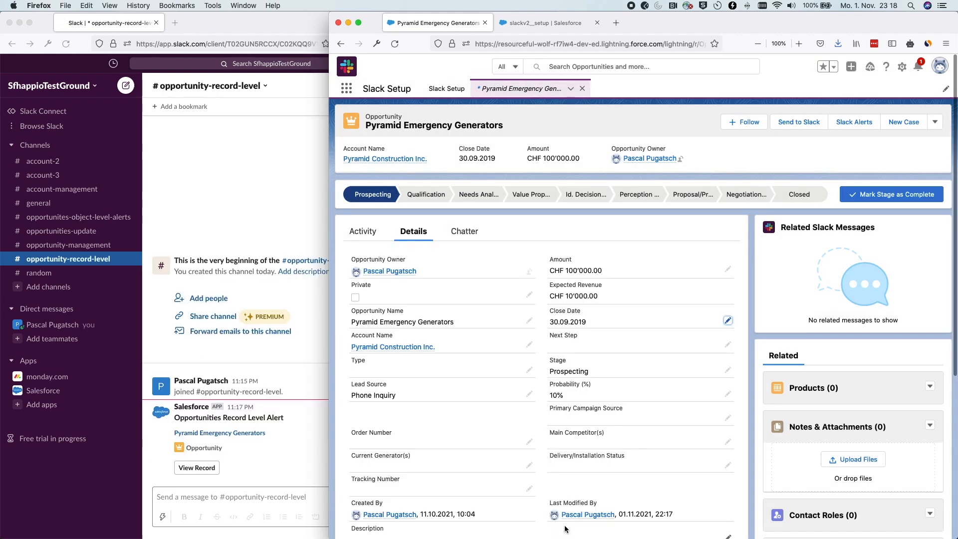
Check the opportunity-record-level channel in Slack, and open the Edge Emergency Generator 2 opportunity from Salesforce's opportunities list.
left_click(302, 456)
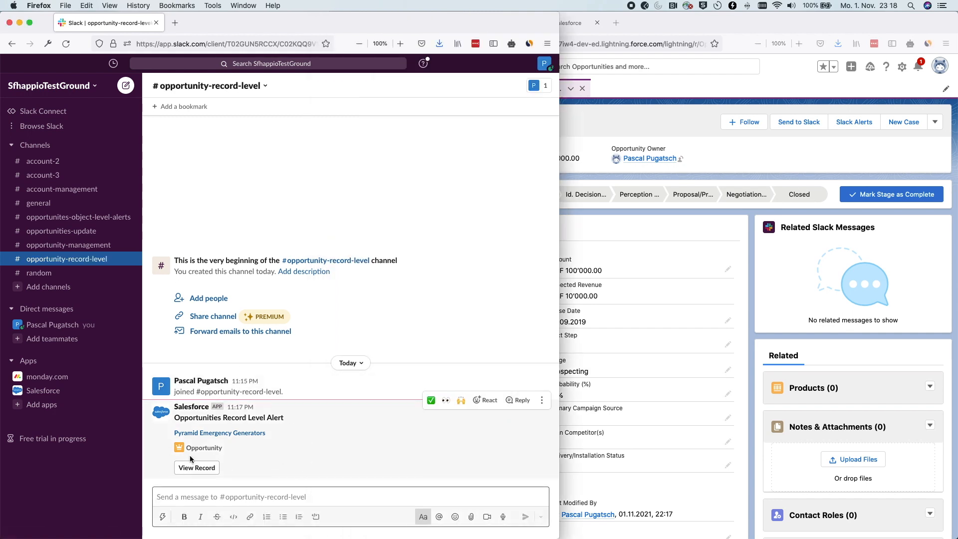
left_click(627, 235)
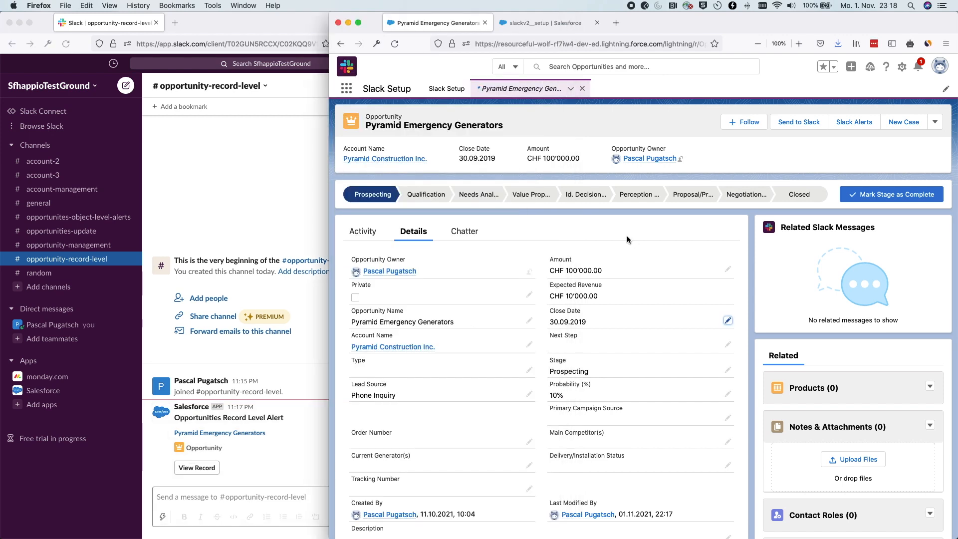
left_click(547, 88)
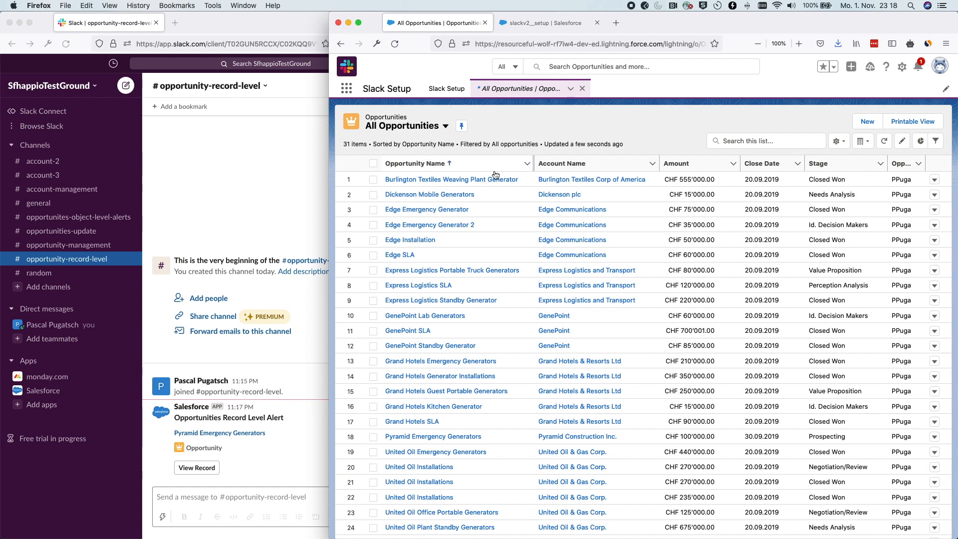
left_click(439, 225)
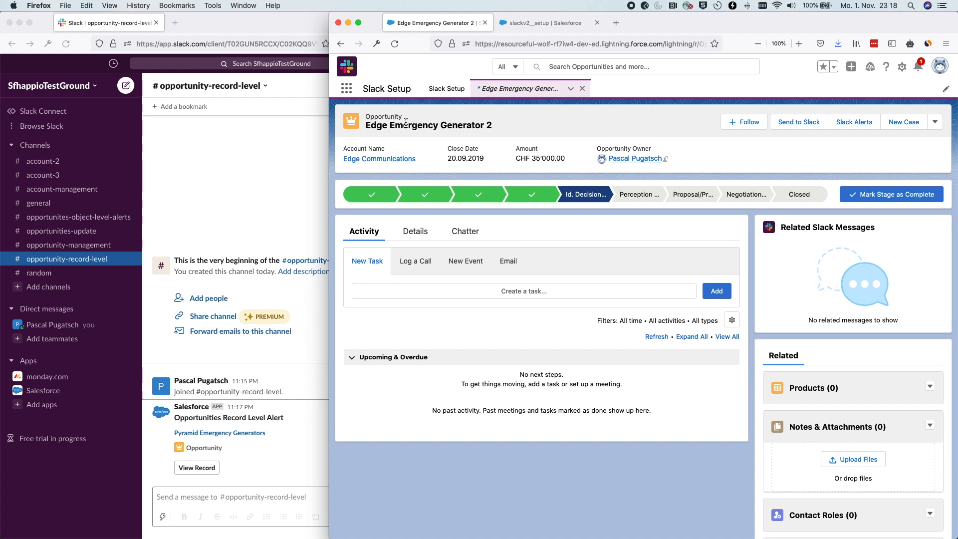
Set Edge Emergency Generator 2's close date to 02.10.2019, save the record, and check the opportunity-record-level channel in Slack.
left_click(416, 231)
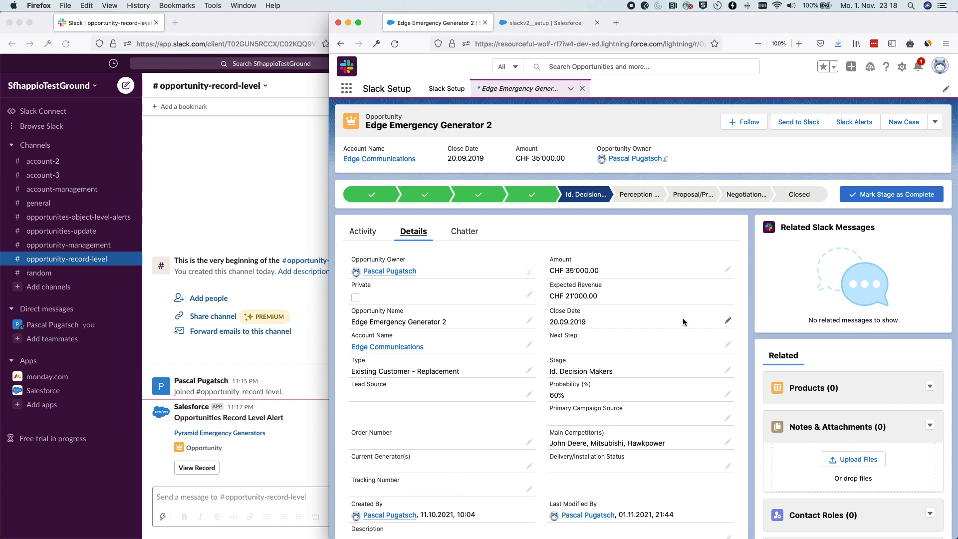
left_click(728, 321)
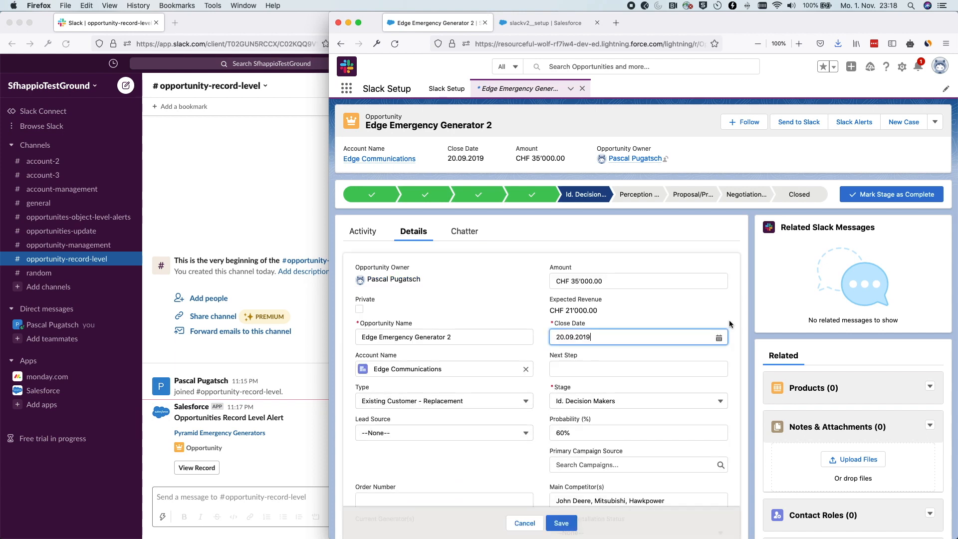
left_click(632, 330)
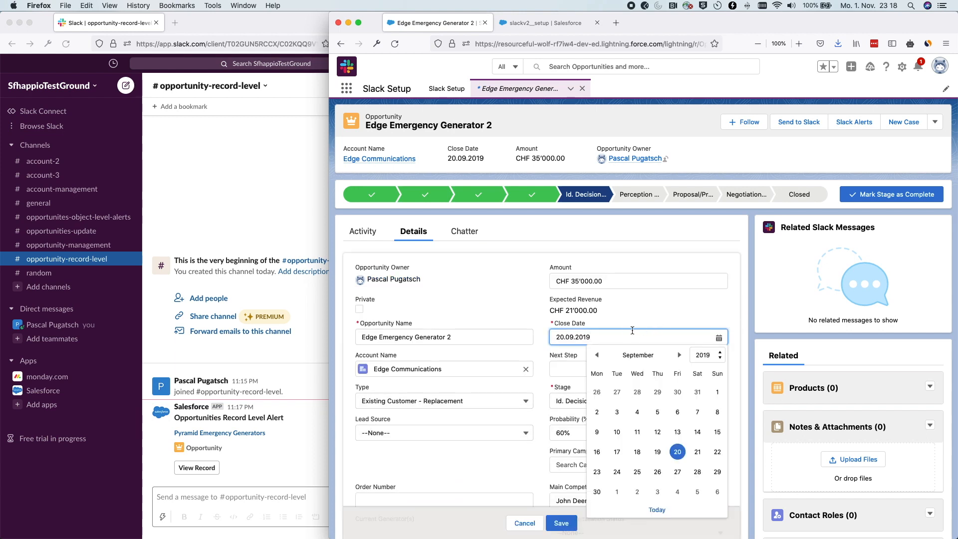
left_click(632, 493)
left_click(560, 523)
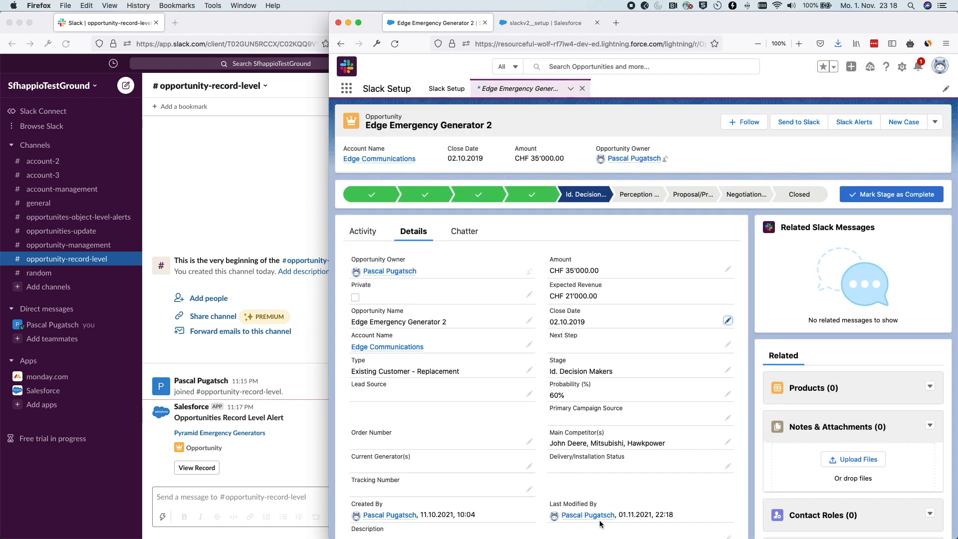
left_click(277, 229)
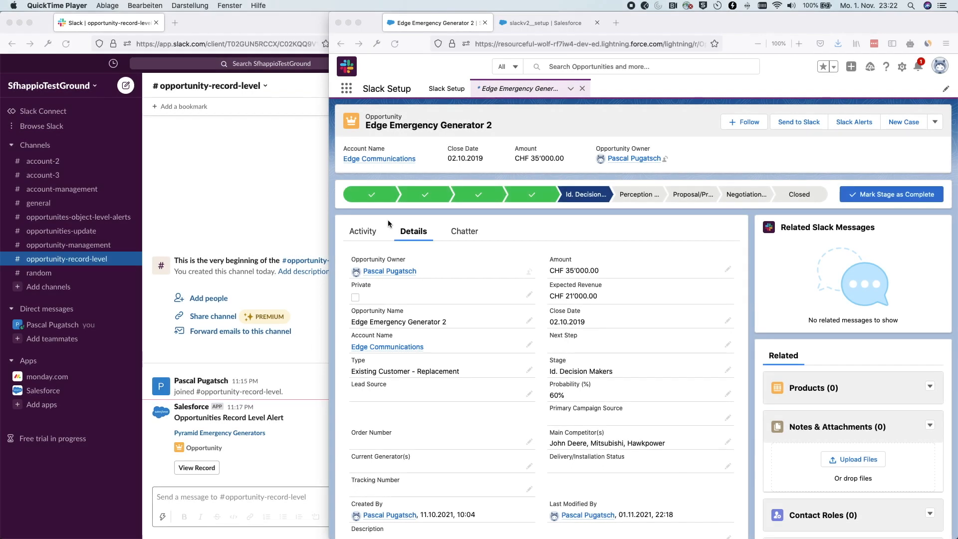
In Salesforce, search the available apps for "slack" and open the Slack Setup app.
left_click(362, 119)
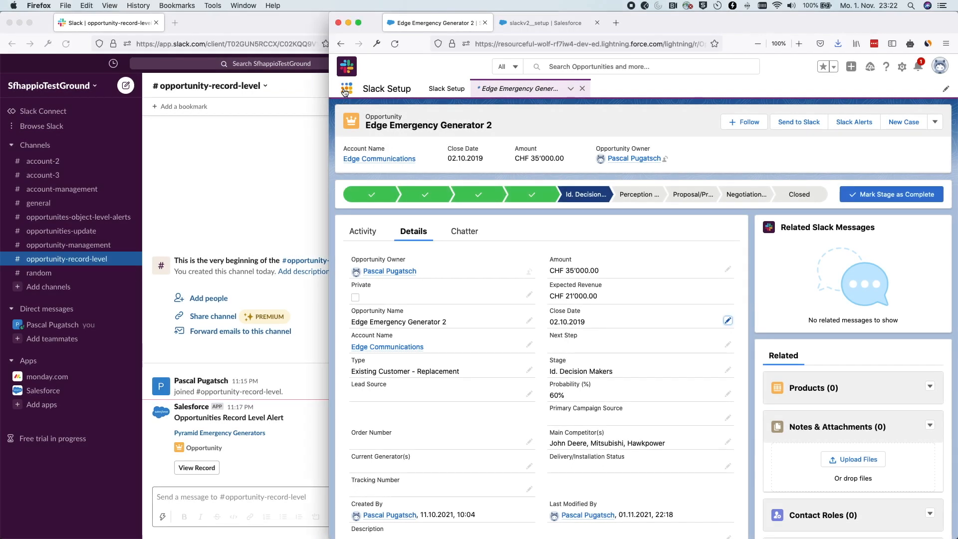
left_click(346, 88)
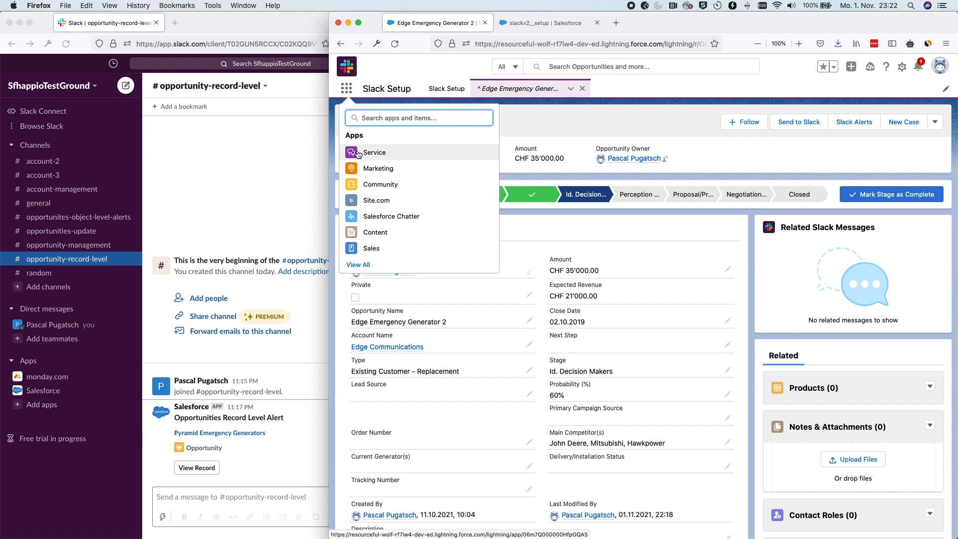
type("slack")
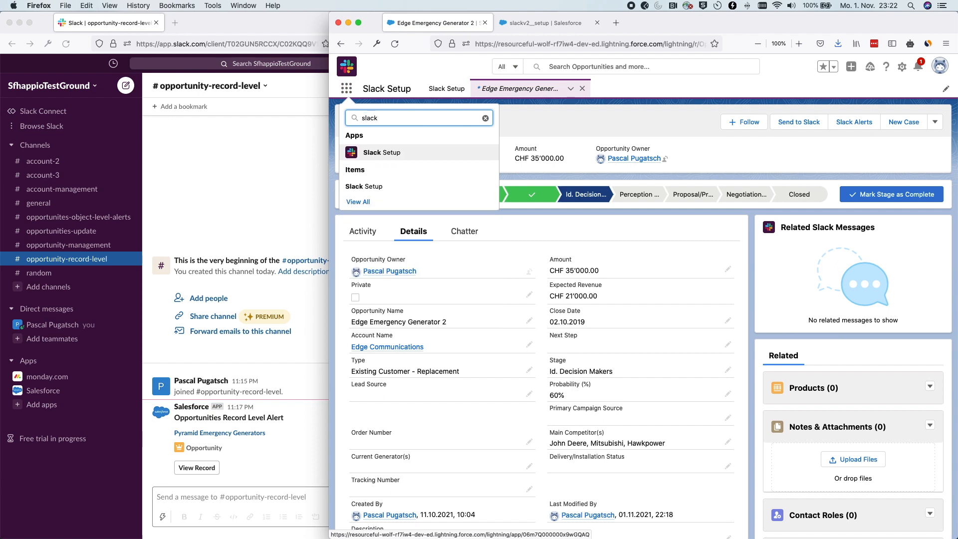
left_click(395, 151)
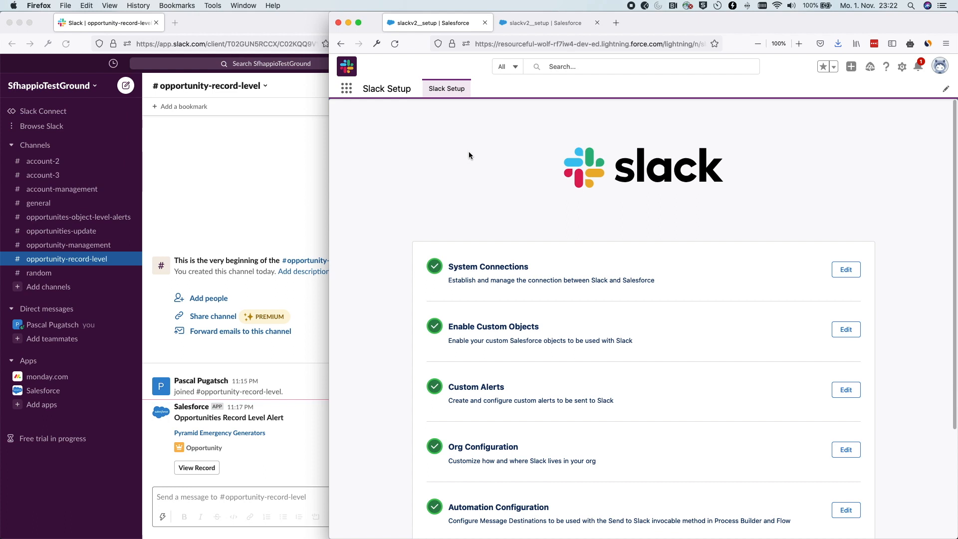
Open the Automation Configuration for editing and review the description of the message destinations.
scroll(556, 218, "down", 5)
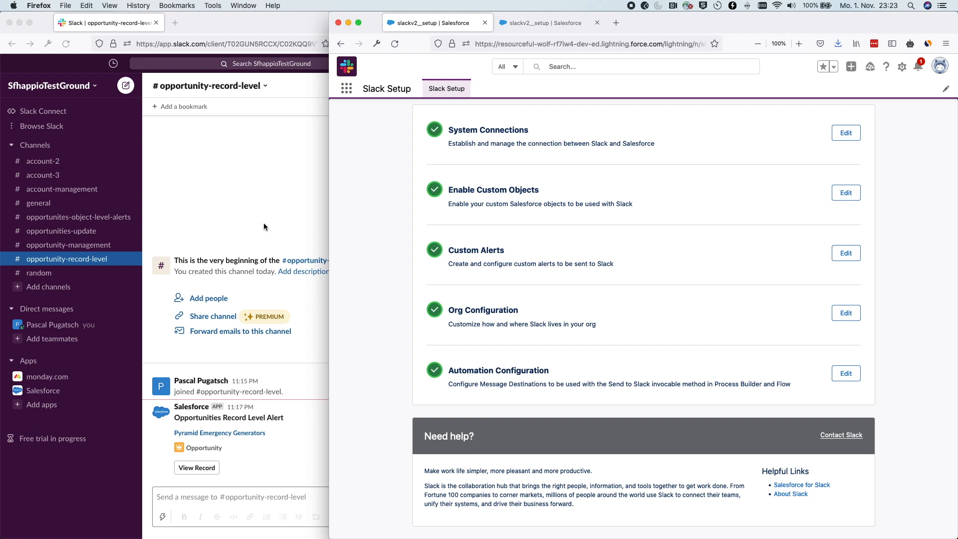
left_click_drag(549, 372, 448, 372)
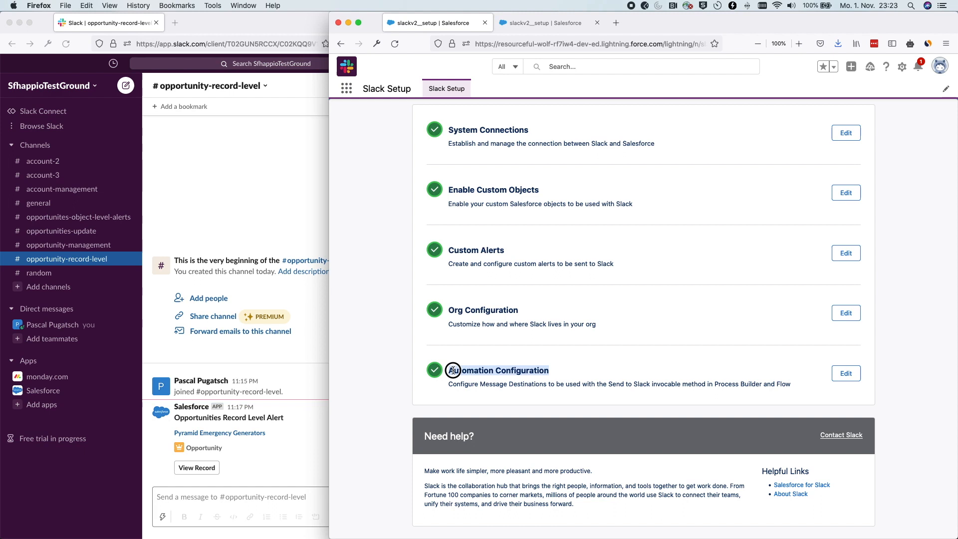
left_click(847, 377)
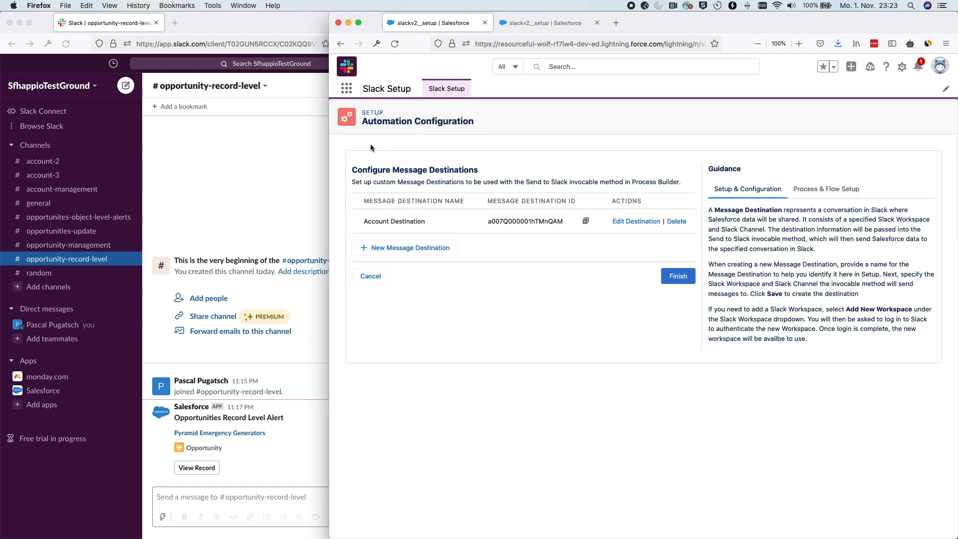
left_click_drag(393, 169, 574, 183)
left_click(597, 165)
In Slack, create a channel named from-salesforce-process-builder and skip adding people.
left_click(193, 152)
left_click(127, 145)
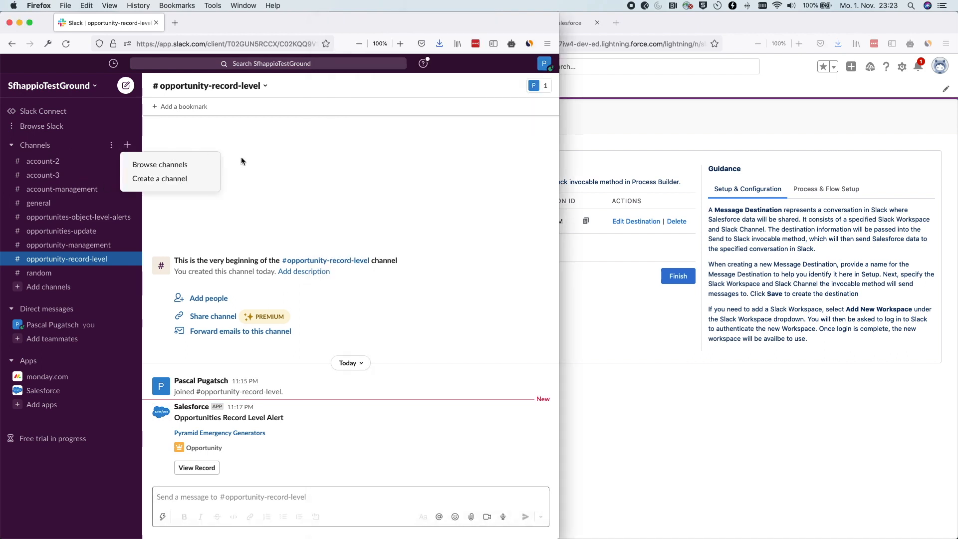
left_click(190, 178)
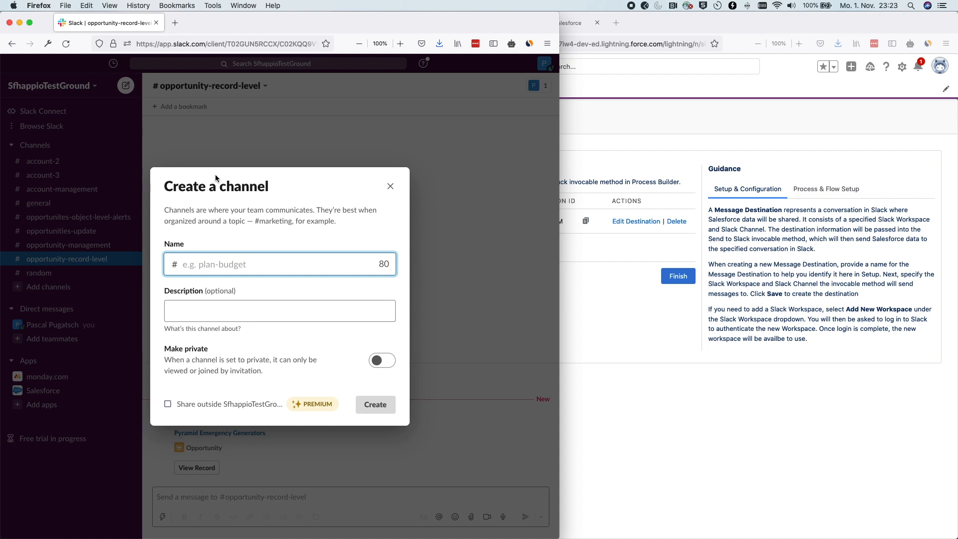
type("from-salesforce-process-builder")
left_click(443, 414)
key("Return")
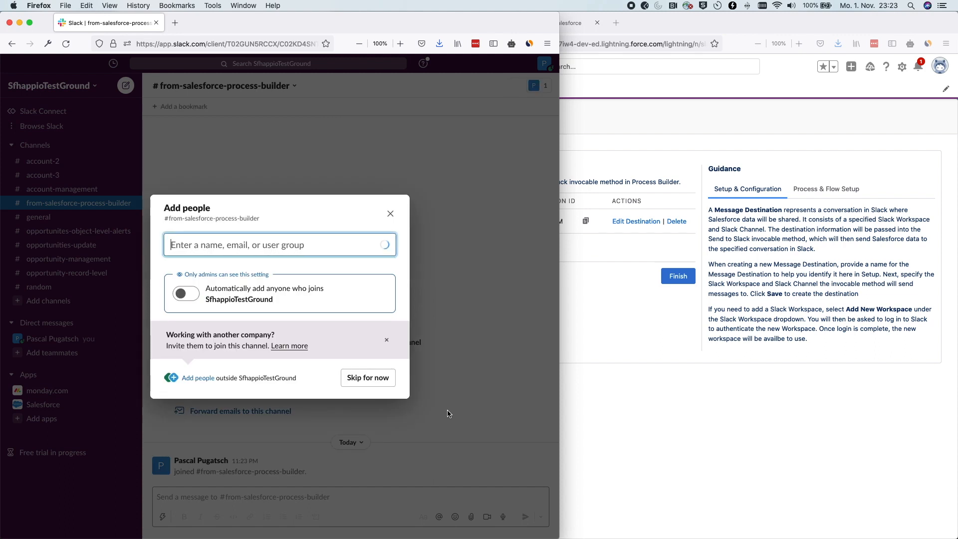
left_click(368, 377)
In Salesforce, create and save a message destination named "process builder message" for the from-salesforce-process-builder channel in the SfhappioTestGround workspace.
left_click(625, 374)
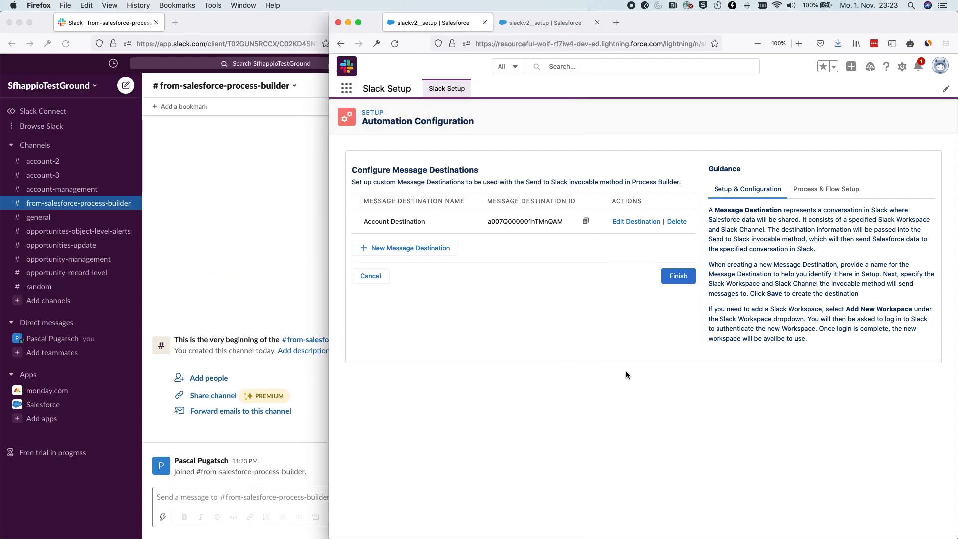
left_click(410, 248)
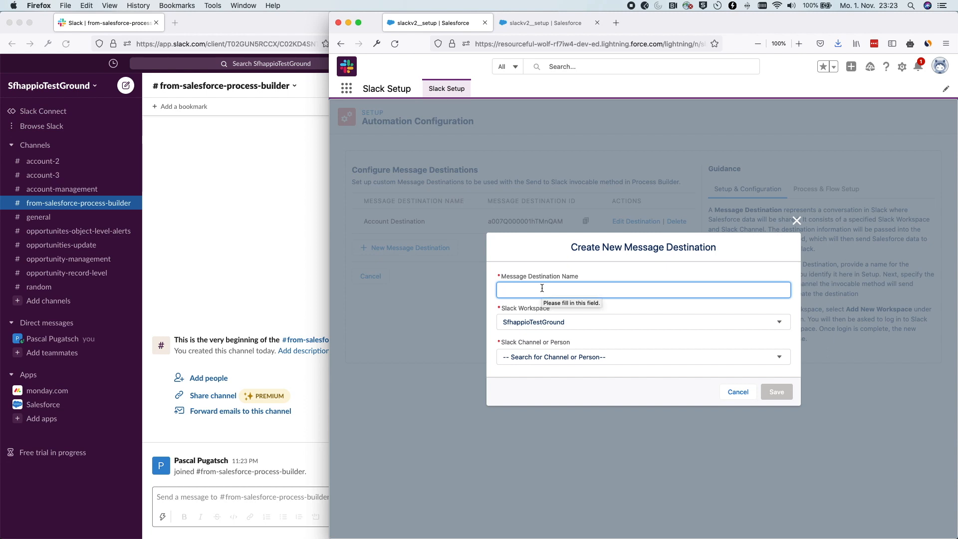
type("process builder message")
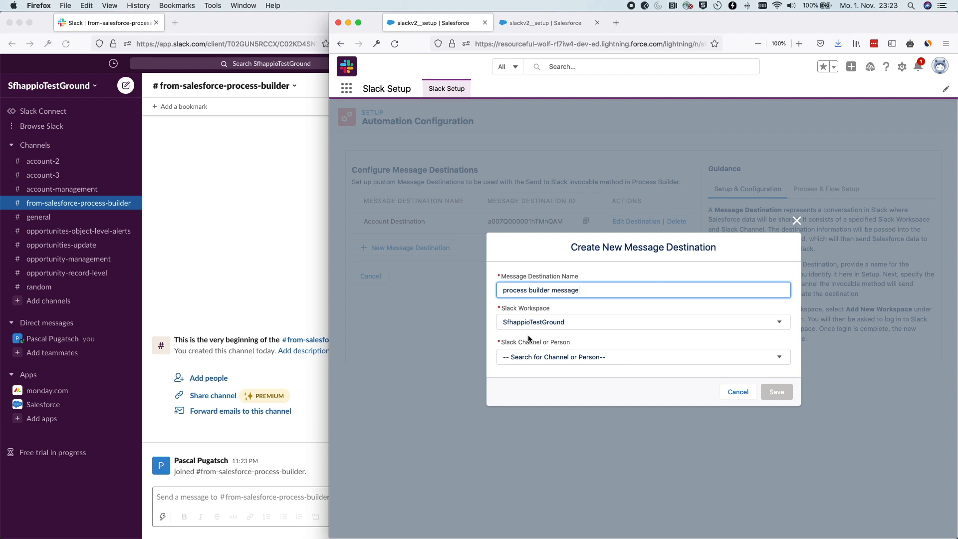
left_click(546, 355)
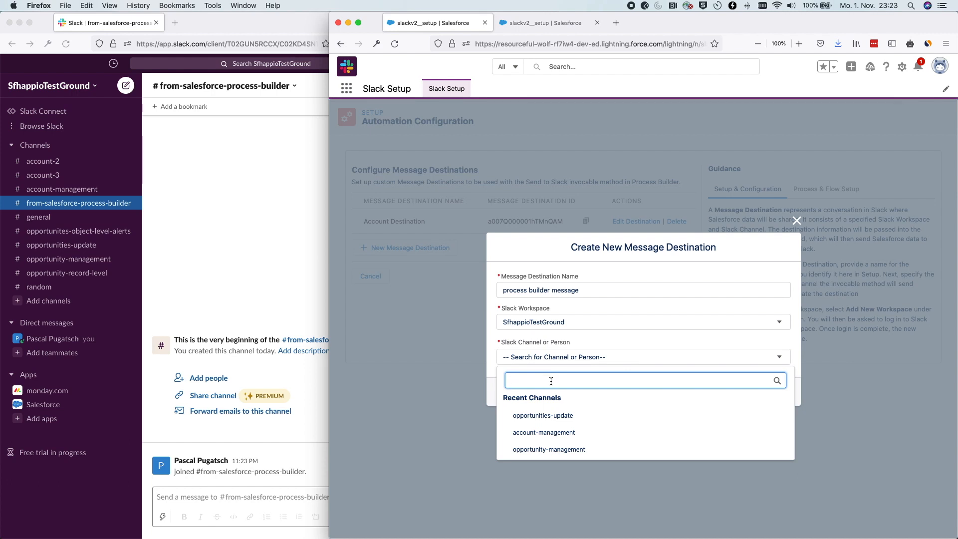
type("proc")
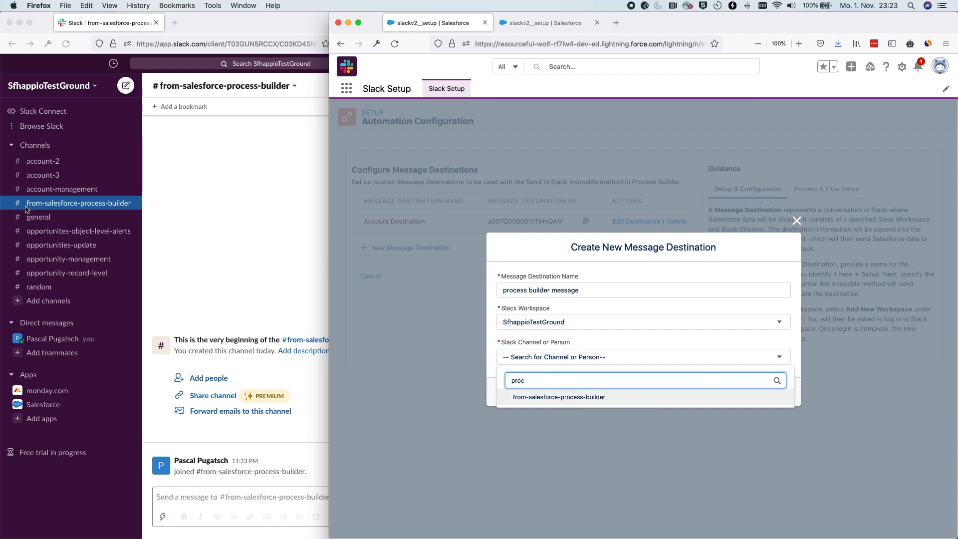
left_click(577, 402)
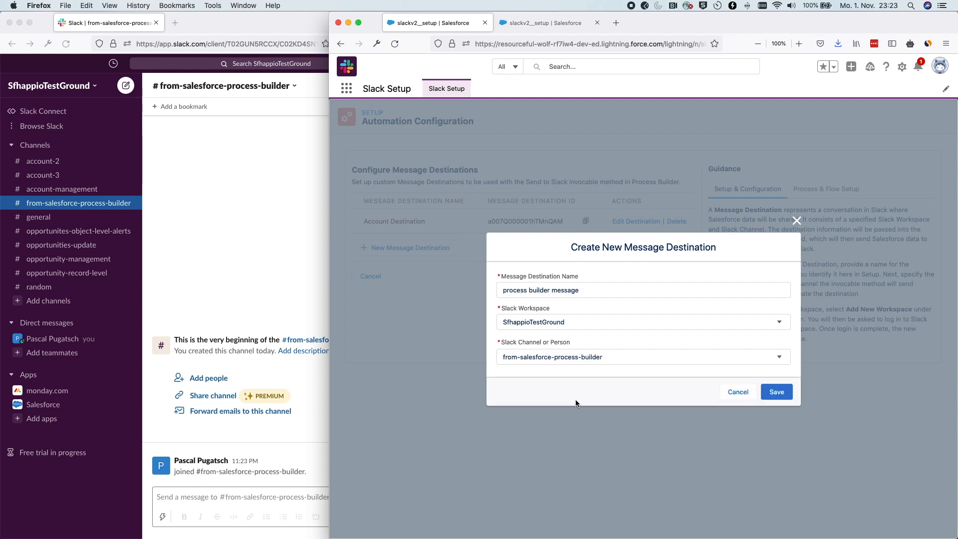
left_click(788, 399)
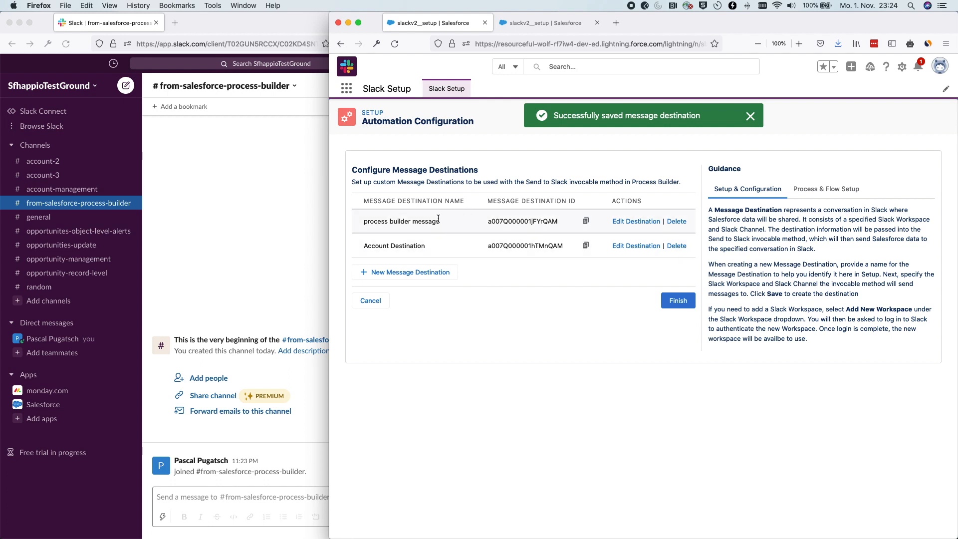
Review the configured message destinations and highlight the "process builder message" entry's message destination ID.
left_click(352, 168)
left_click_drag(352, 168, 515, 165)
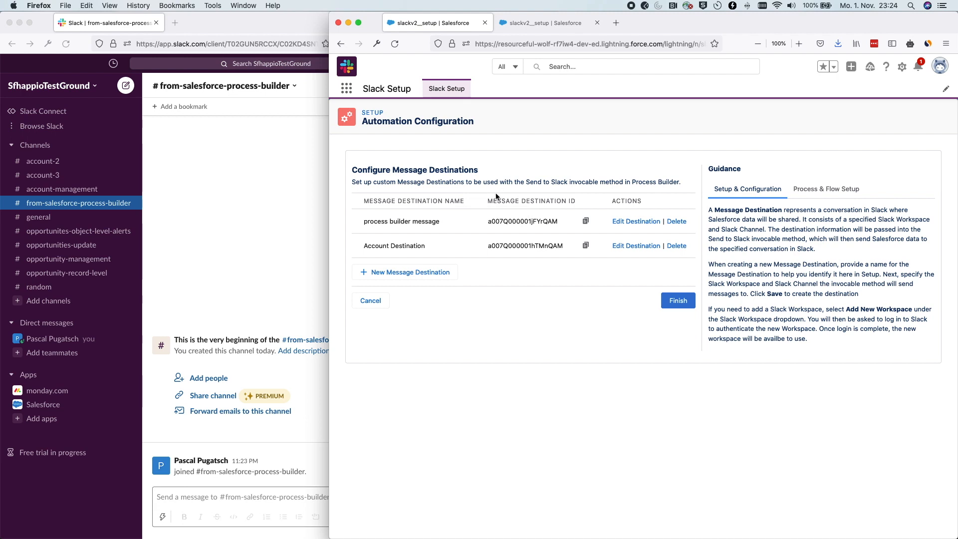
left_click_drag(489, 223, 558, 223)
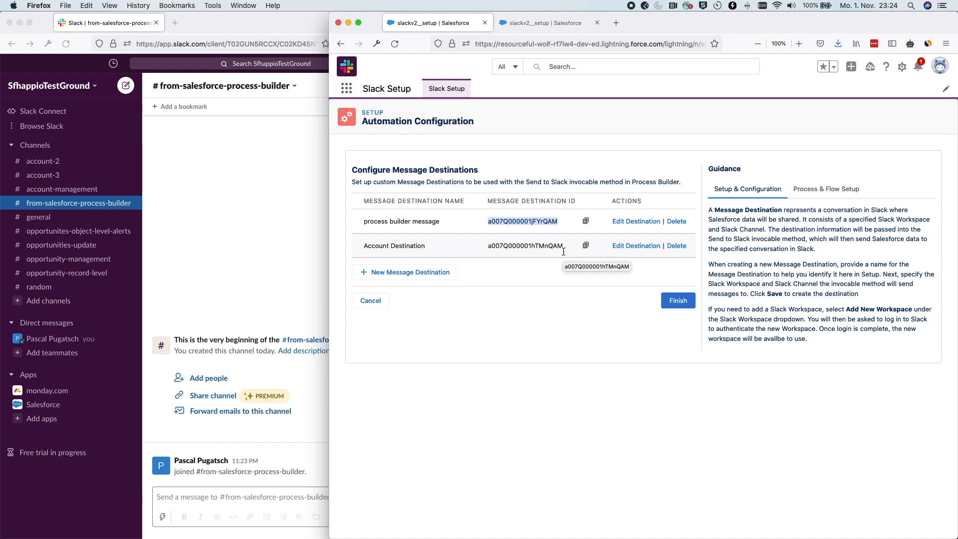
Copy the message destination ID of "process builder message" and open Process Builder in Salesforce Setup by searching for "builder".
left_click(542, 222)
left_click(587, 225)
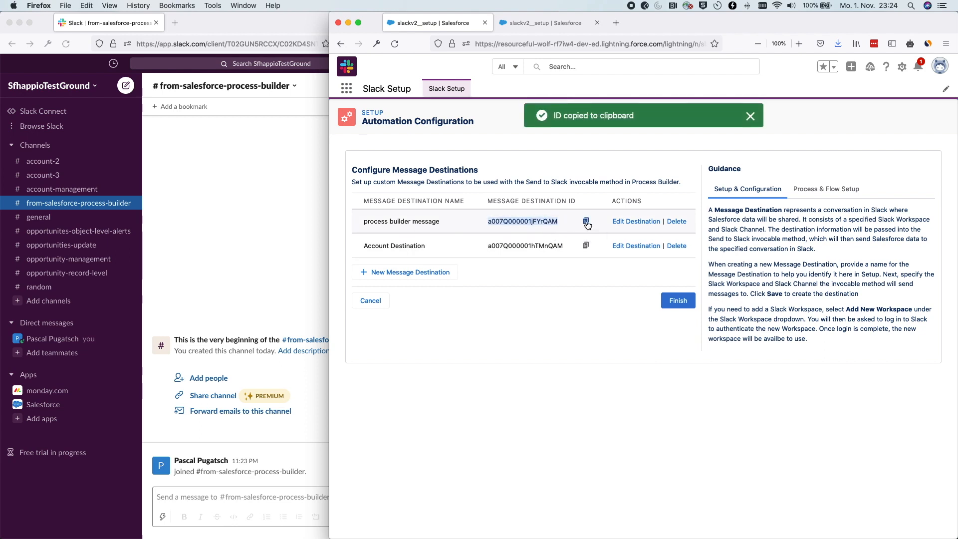
left_click(903, 68)
left_click(894, 96)
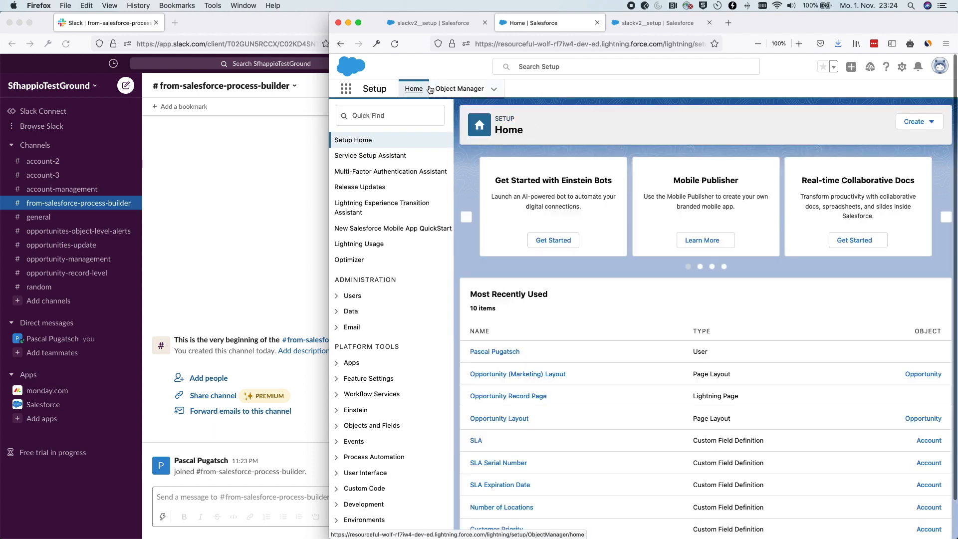
left_click(406, 113)
type("bu")
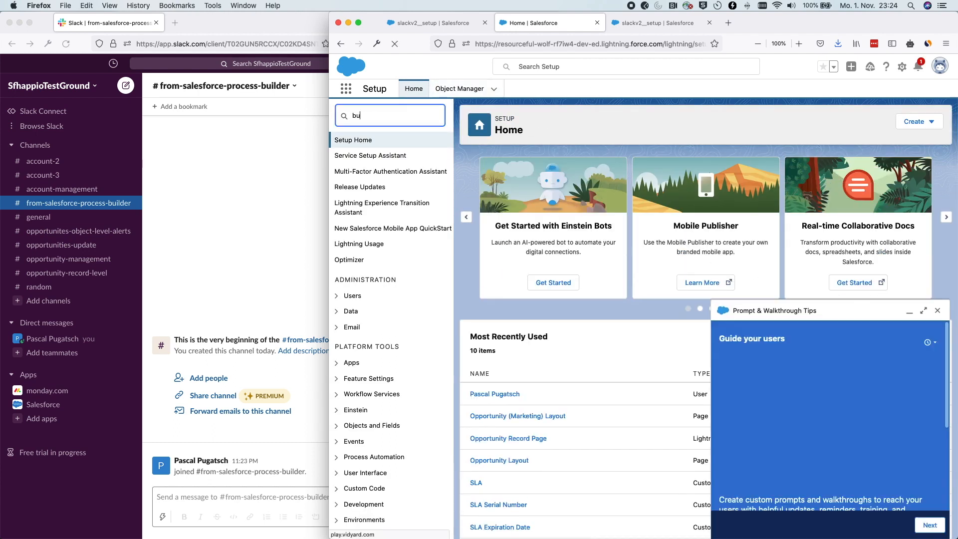
type("ilder")
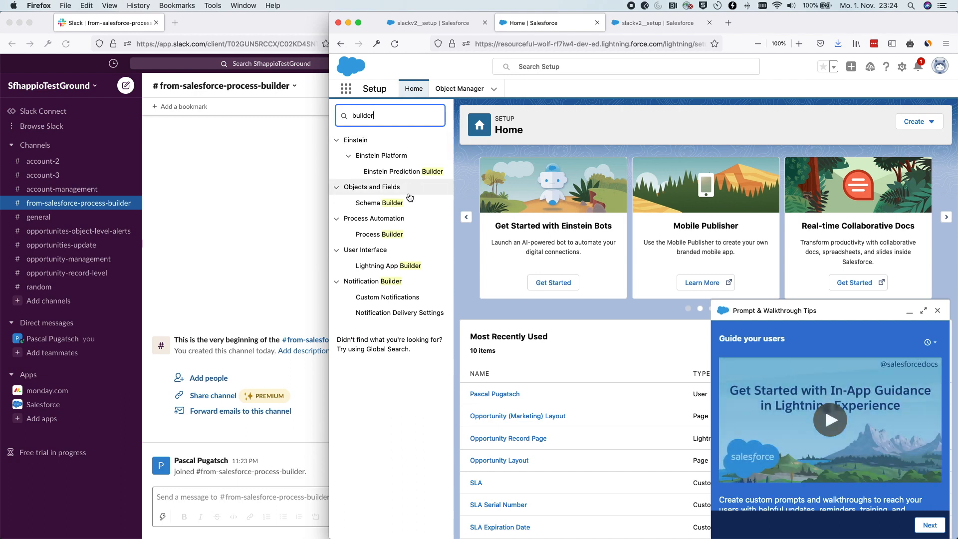
left_click(402, 233)
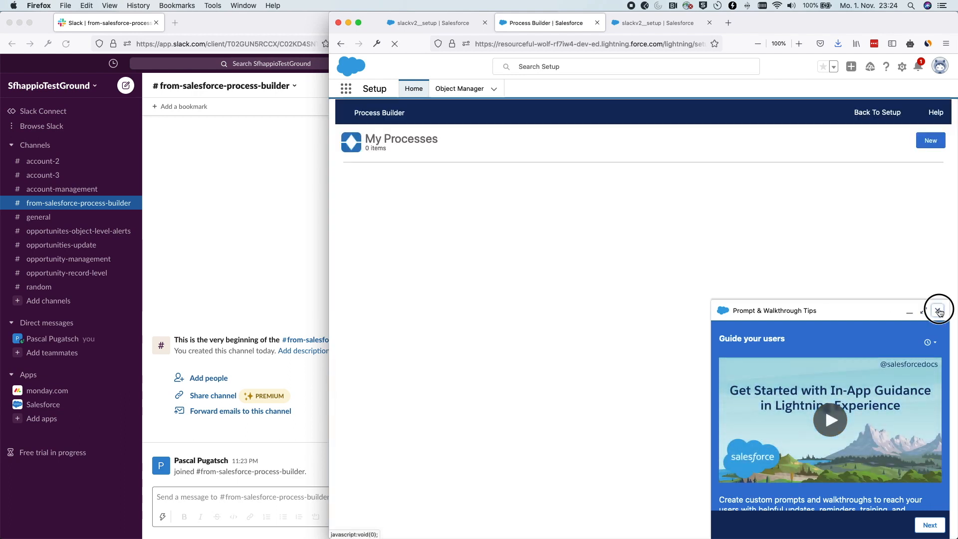
left_click(937, 310)
Create and save a new process named "Lead source change" that starts when a record changes.
left_click(930, 141)
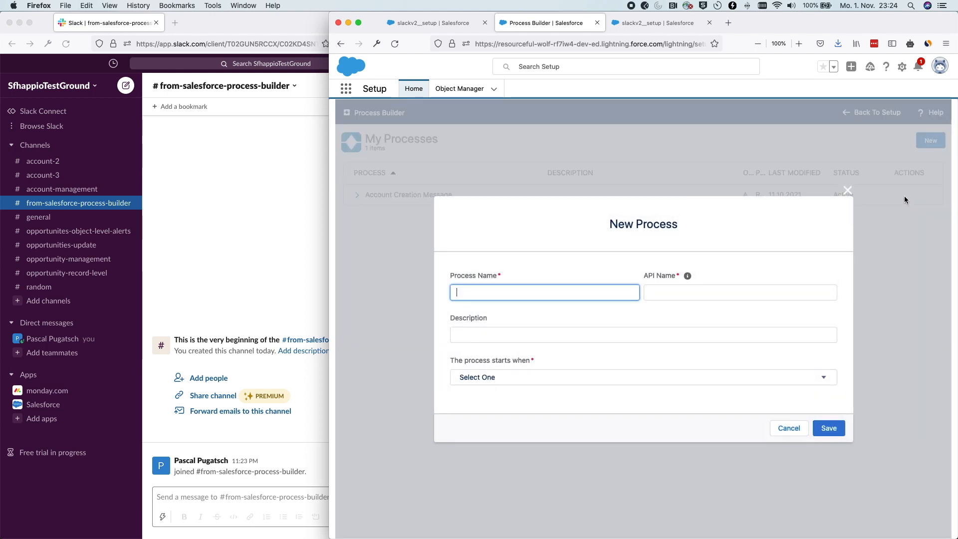
type("Leac")
type(" source change")
left_click(687, 276)
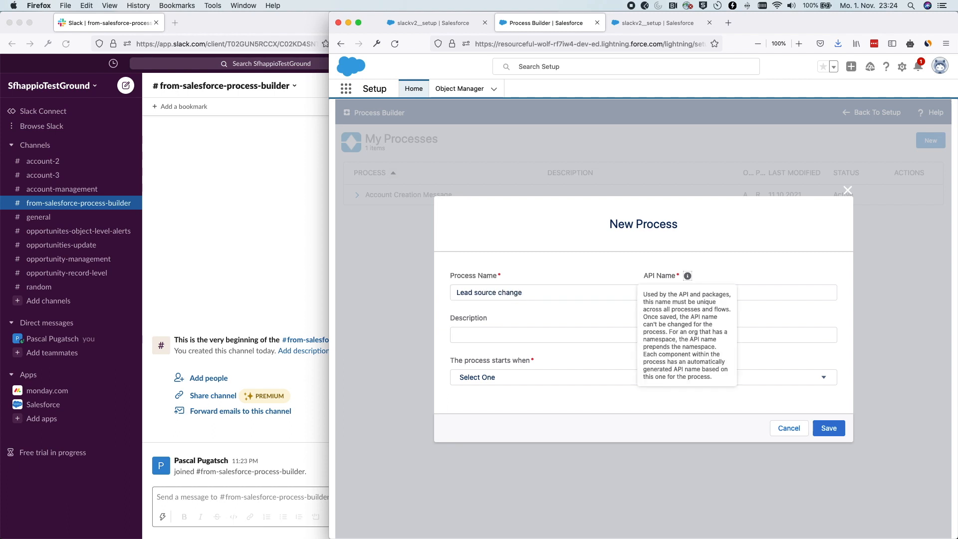
left_click(497, 331)
left_click(509, 376)
left_click(577, 387)
left_click(843, 427)
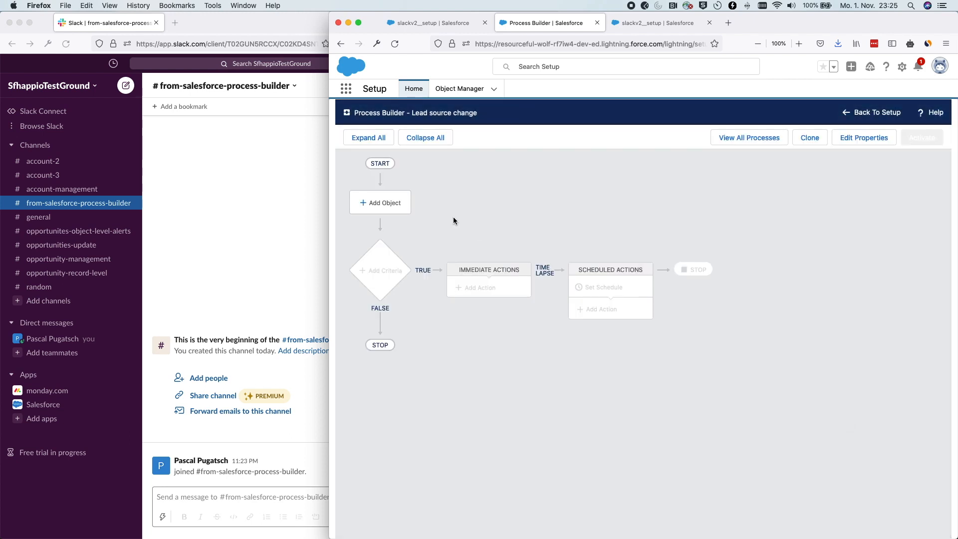
Set the process object to Lead, start it when a record is created or edited, and save.
left_click(380, 201)
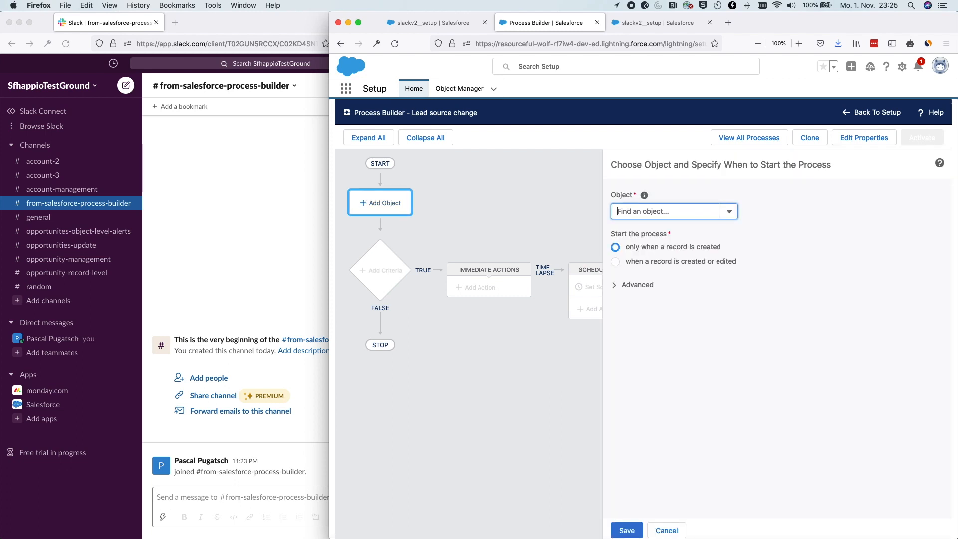
type("Lead")
left_click(632, 231)
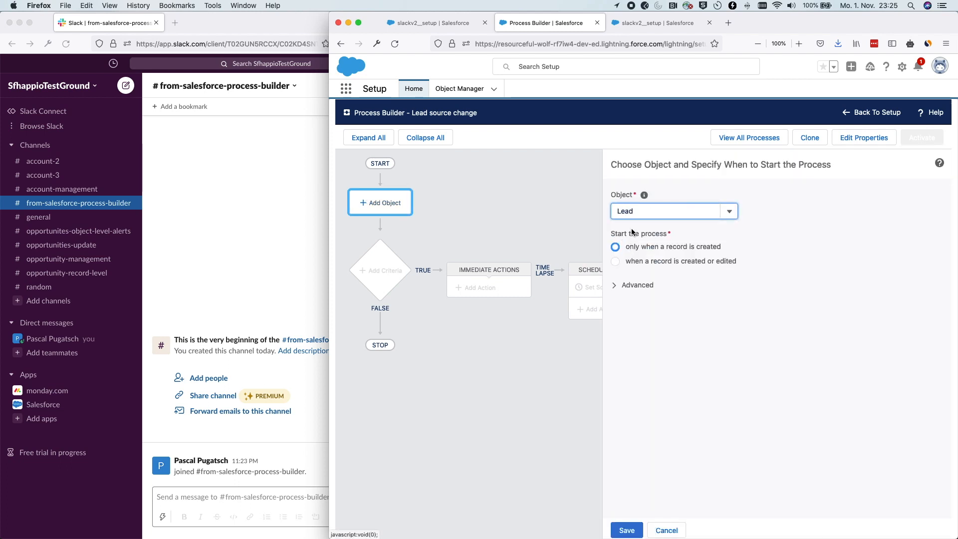
left_click(655, 260)
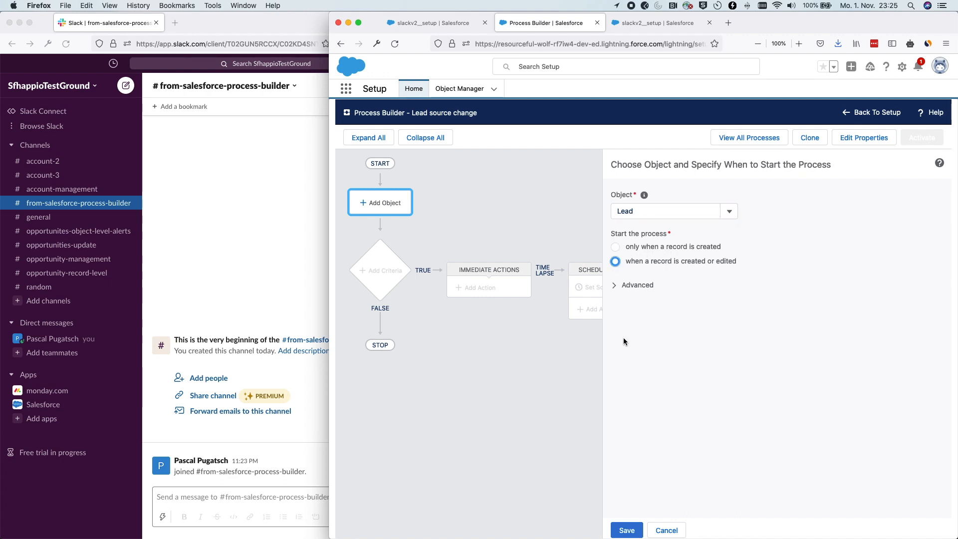
left_click(628, 529)
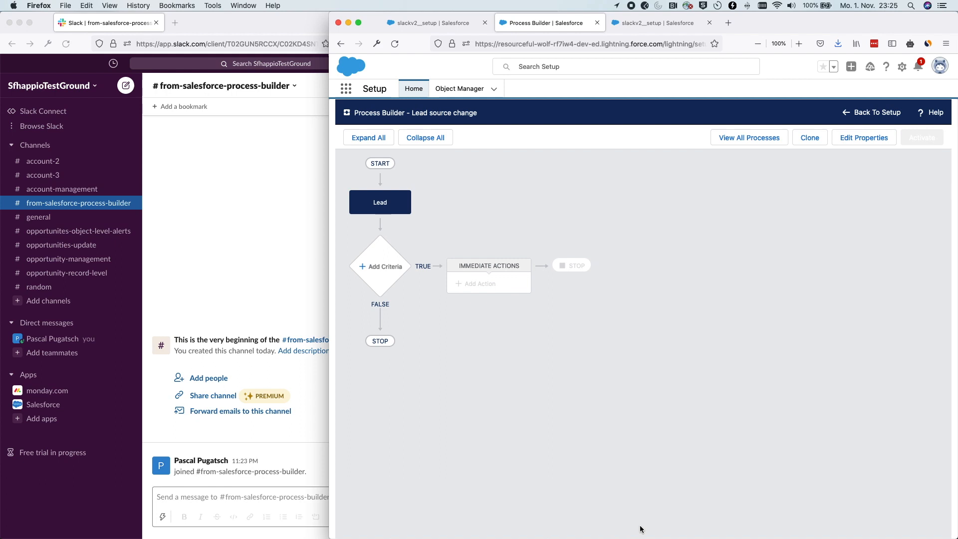
Add a criteria node named "source changed" that executes its actions when conditions are met.
left_click(382, 269)
left_click(574, 212)
type("source chnag")
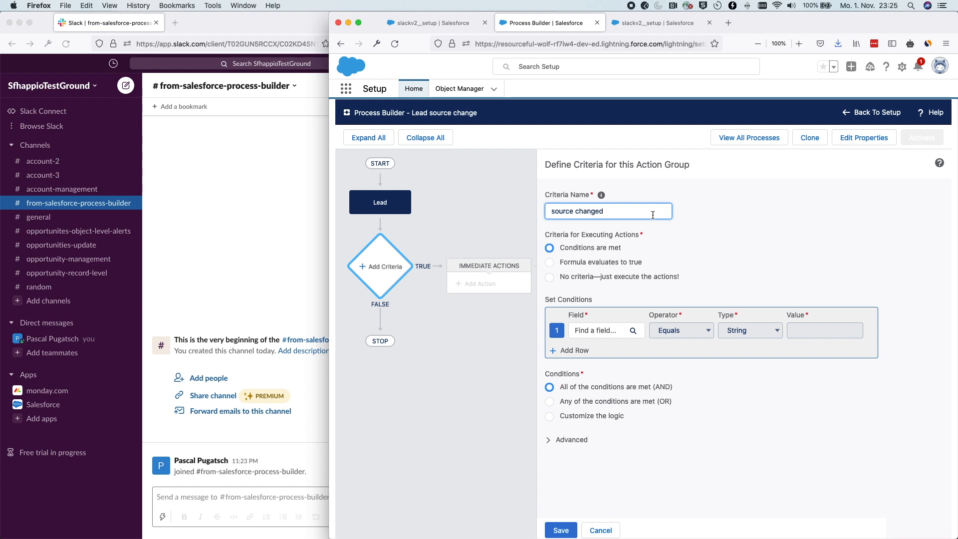
left_click(613, 251)
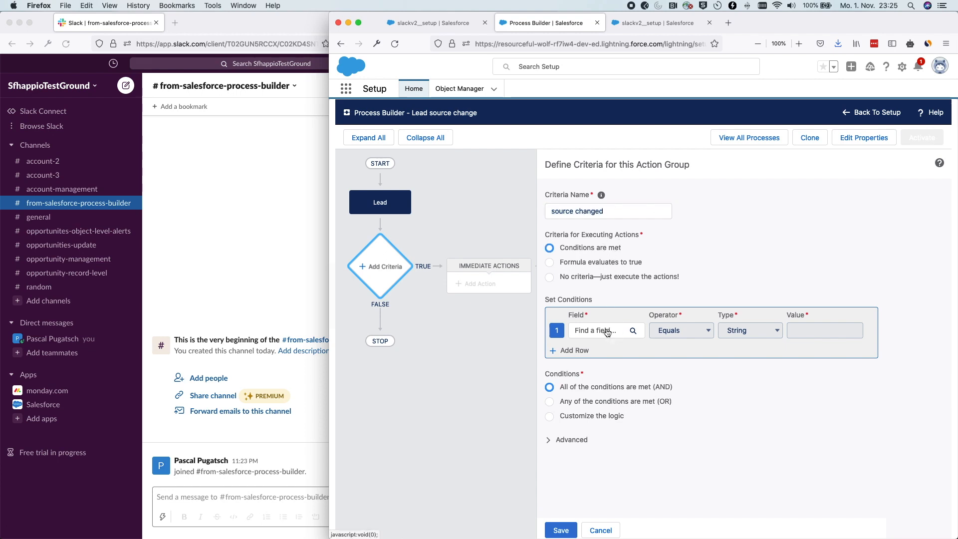
Choose the Lead Source field for the first condition of the "source changed" criteria.
left_click(607, 331)
type("sou")
key("BackSpace")
type("u")
left_click(576, 302)
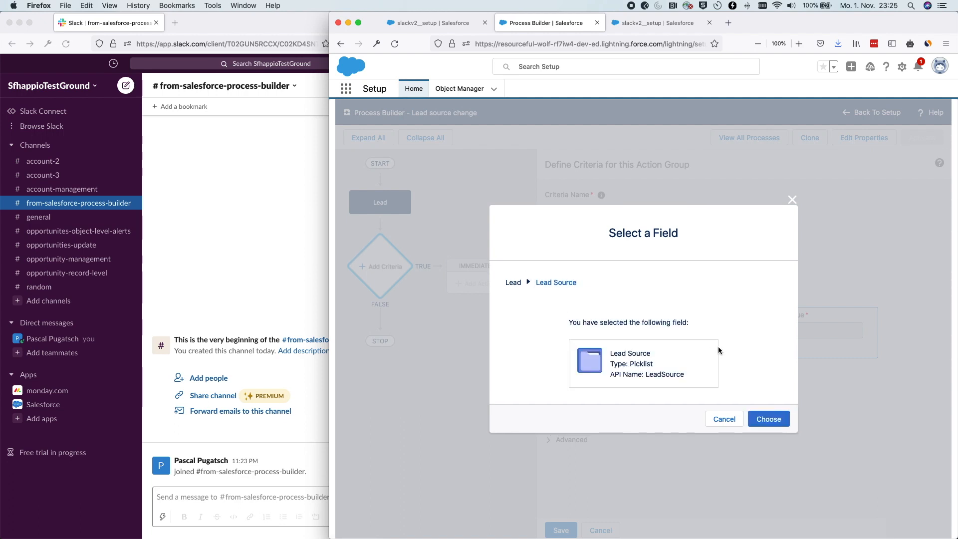
left_click(769, 420)
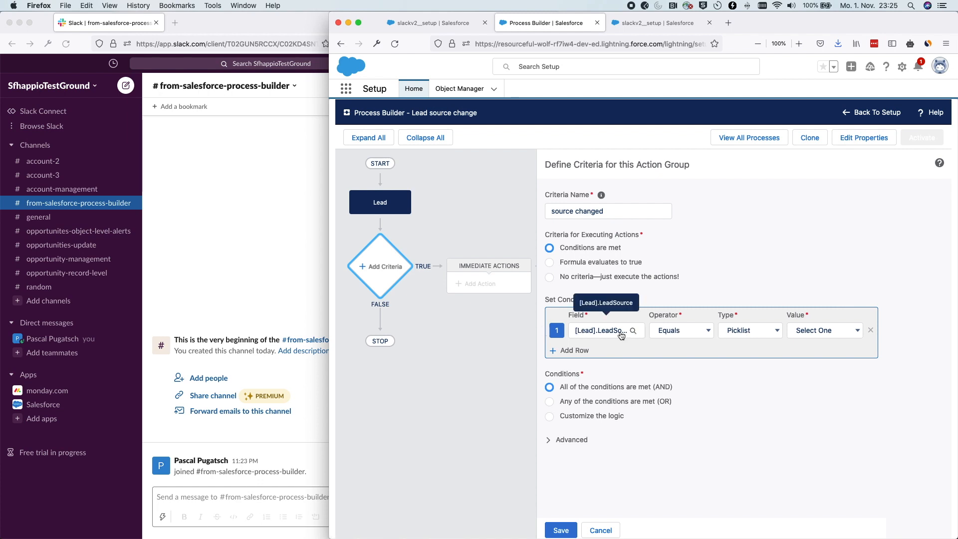
Set the Lead Source condition to "Is changed" with the value True and save the criteria.
left_click(679, 330)
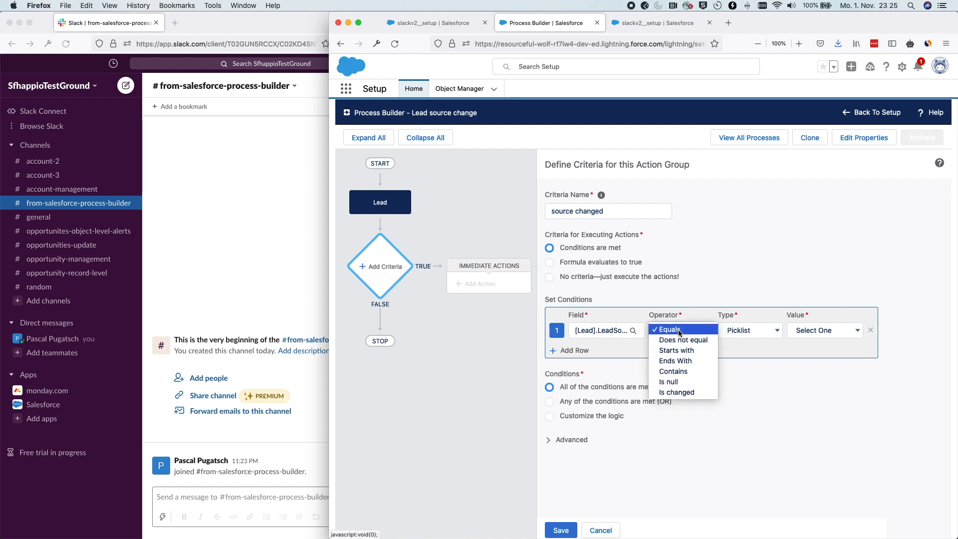
left_click(678, 392)
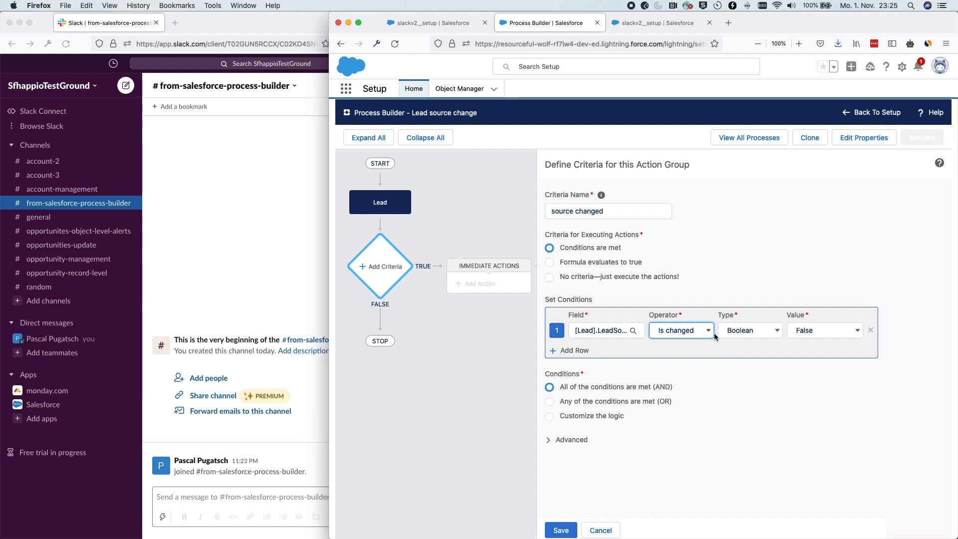
left_click(839, 333)
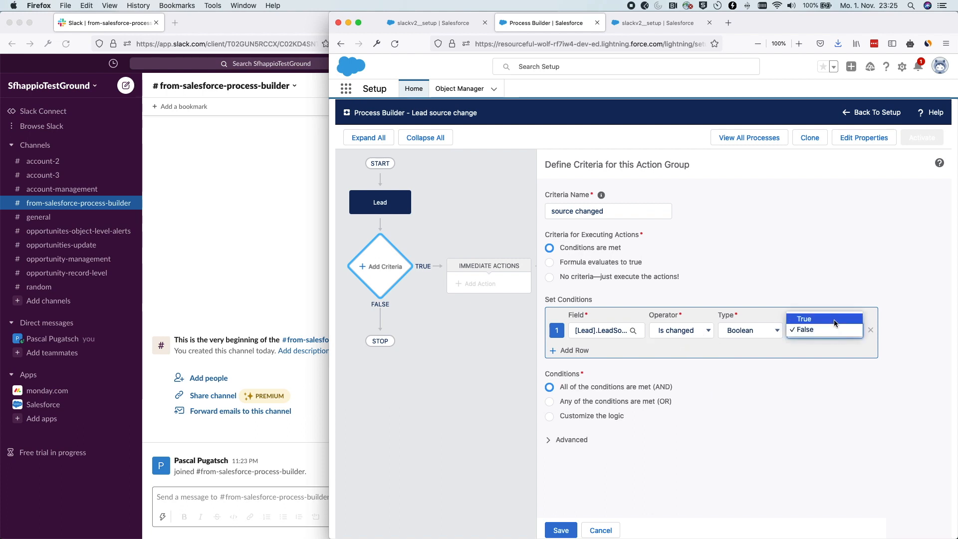
left_click(834, 322)
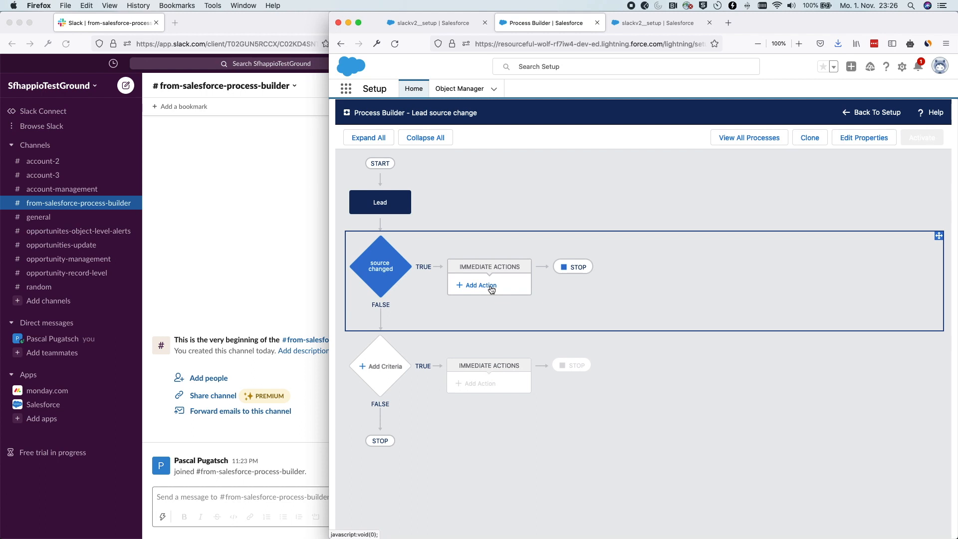
Add an immediate Apex action named "post message" under "source changed", using the Apex class "Slack: Post Message".
left_click(491, 288)
left_click(654, 211)
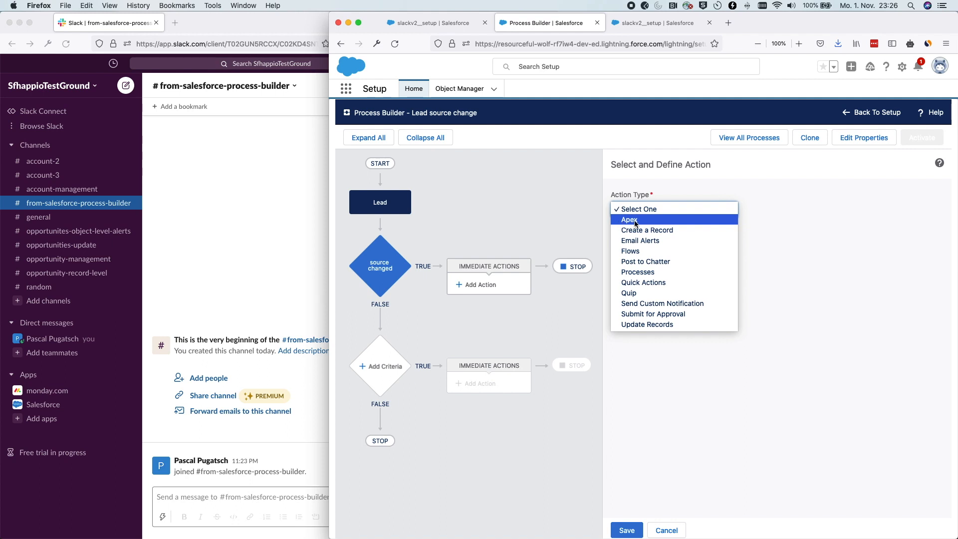
left_click(635, 221)
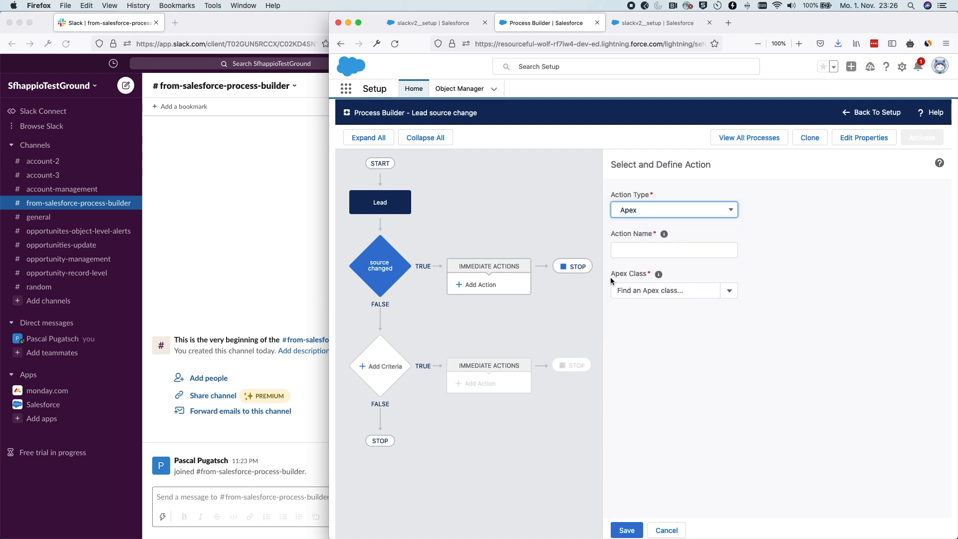
left_click(688, 294)
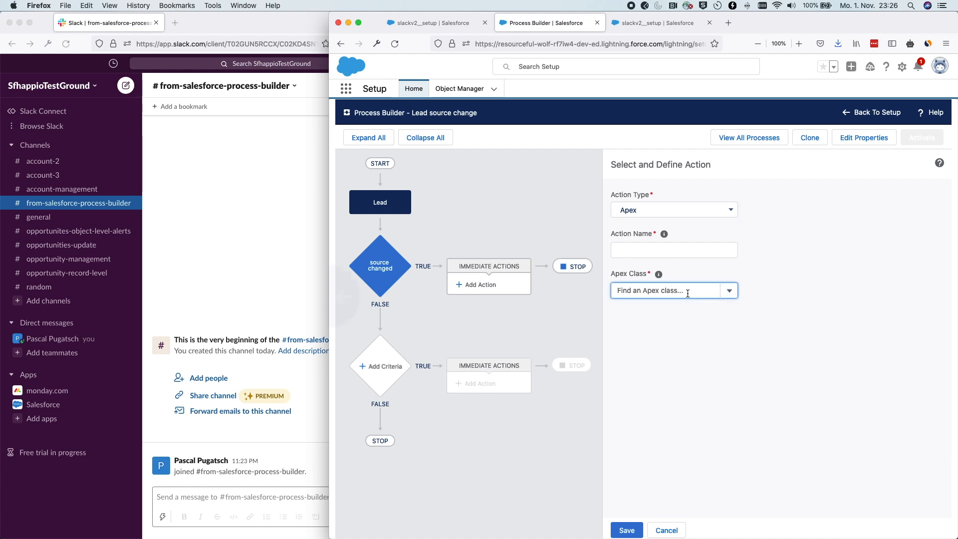
type("sl")
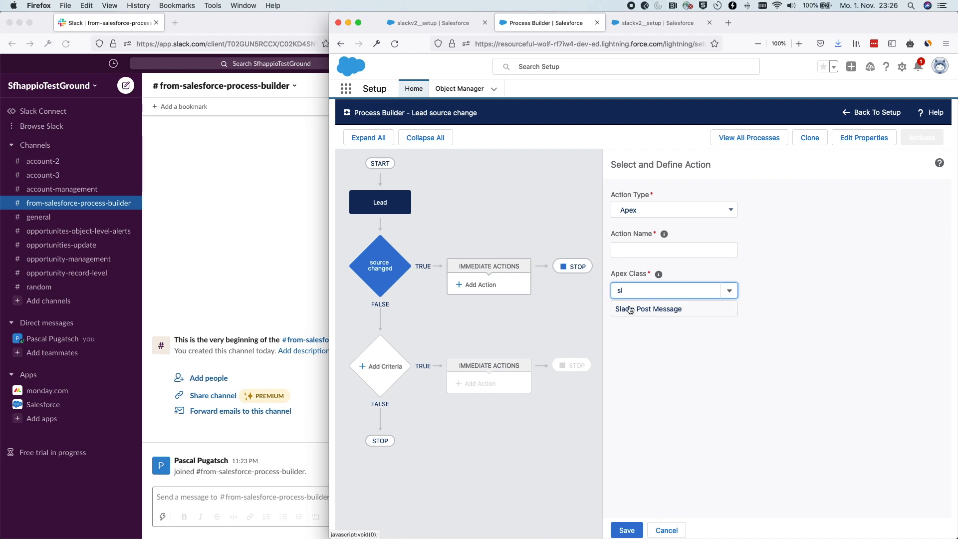
left_click(679, 309)
left_click(646, 250)
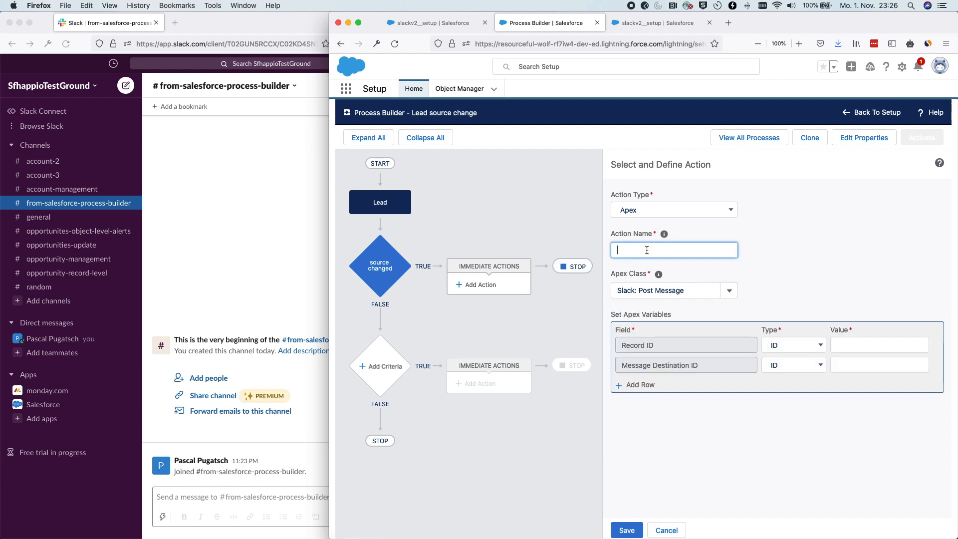
type("post message")
Set the action's Record ID variable to a field reference pointing to the Lead ID.
left_click(808, 351)
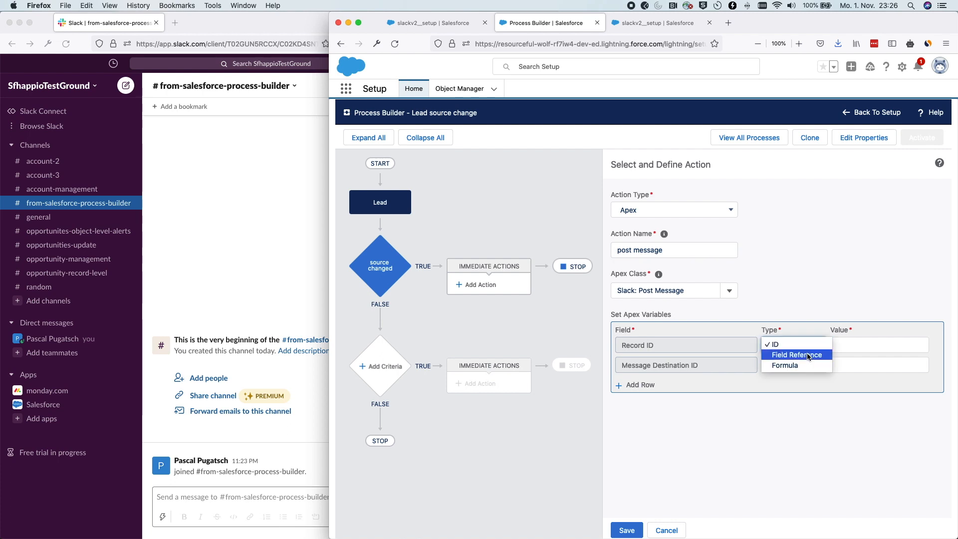
left_click(808, 356)
left_click(851, 345)
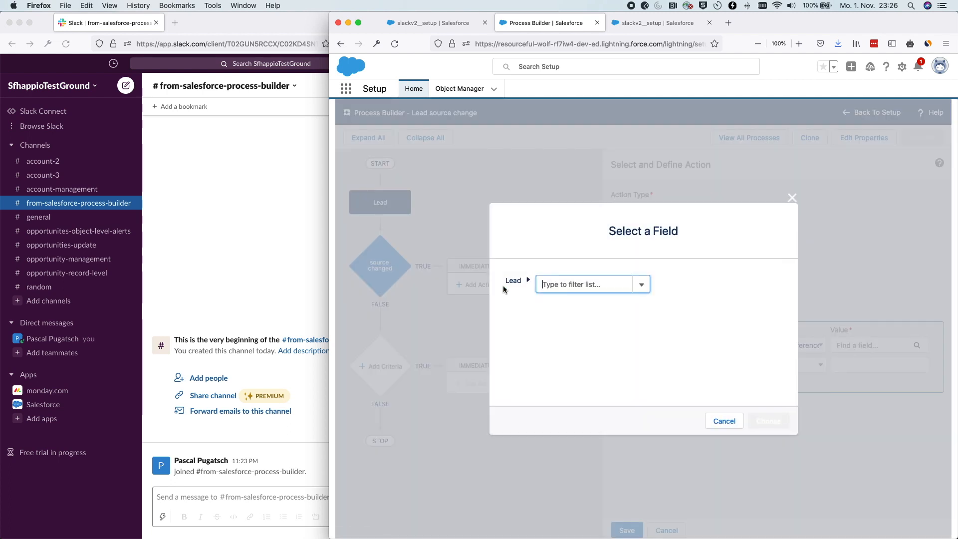
type("id")
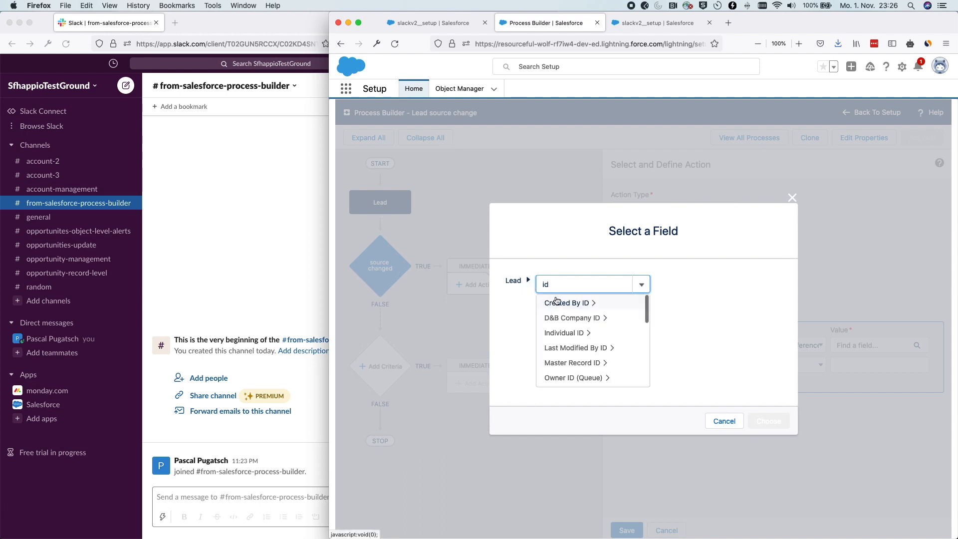
scroll(618, 331, "down", 5)
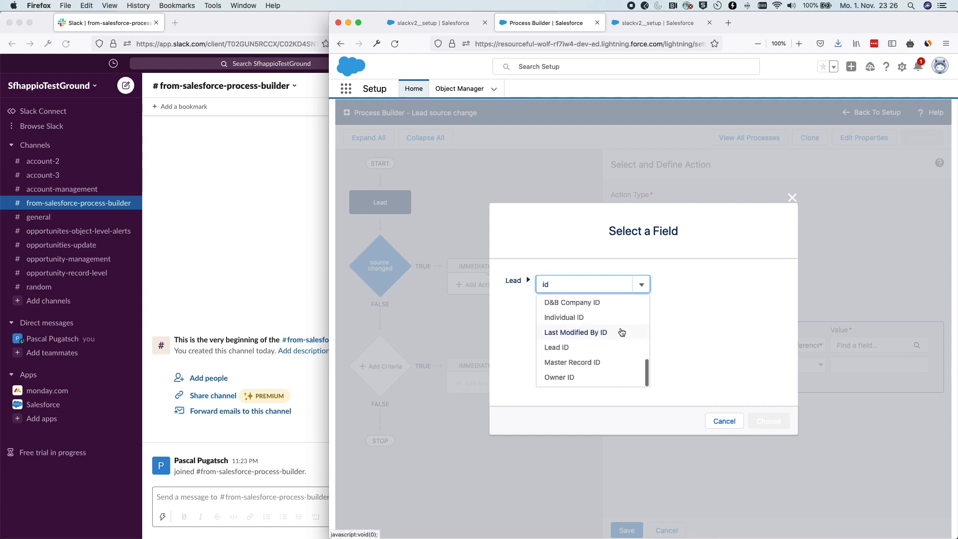
left_click(600, 350)
left_click(769, 420)
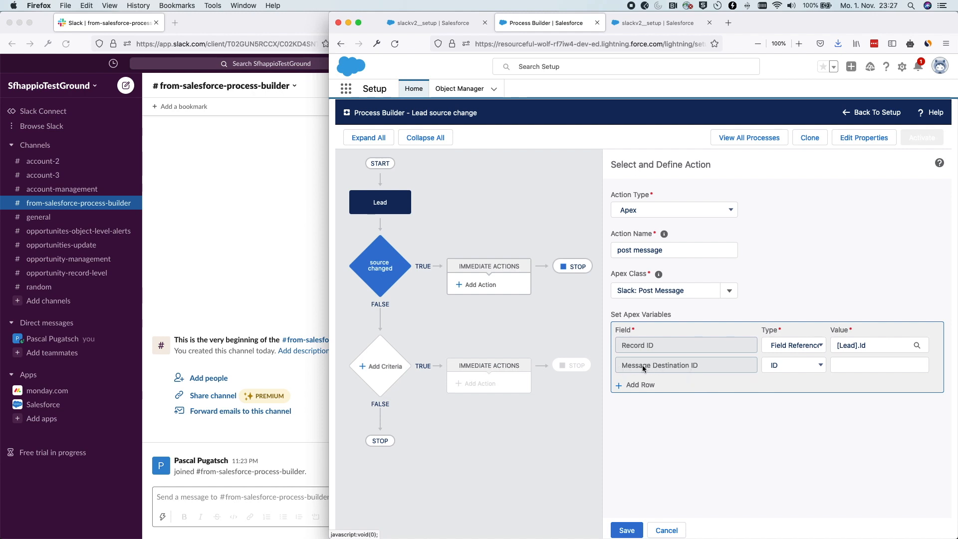
Copy the "process builder message" destination's ID from Automation Configuration and paste it as the action's Message Destination ID value.
left_click(464, 25)
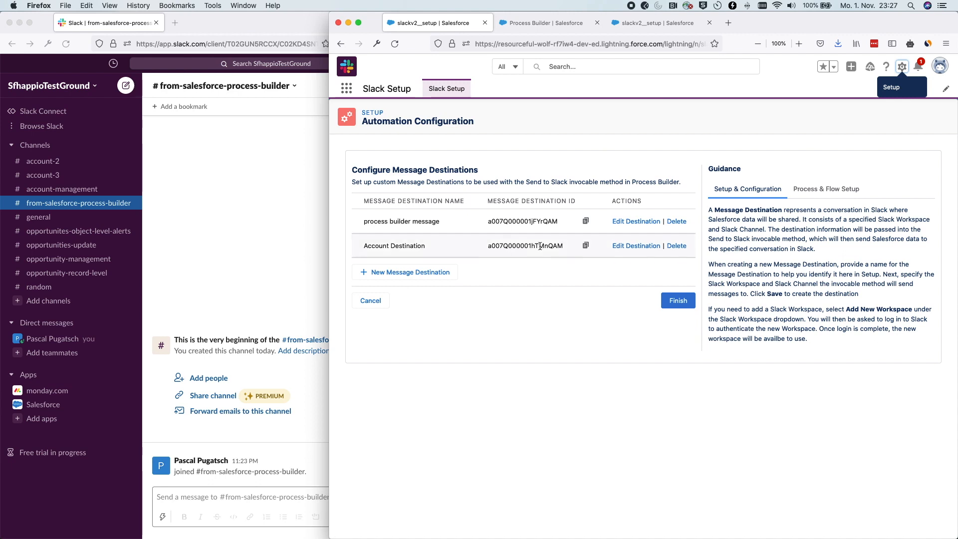
left_click_drag(363, 221, 456, 221)
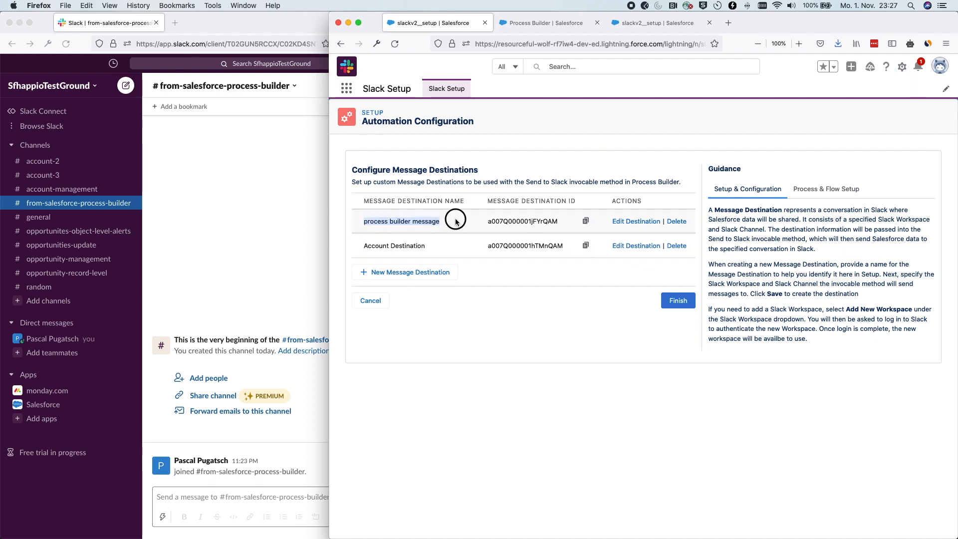
left_click(584, 223)
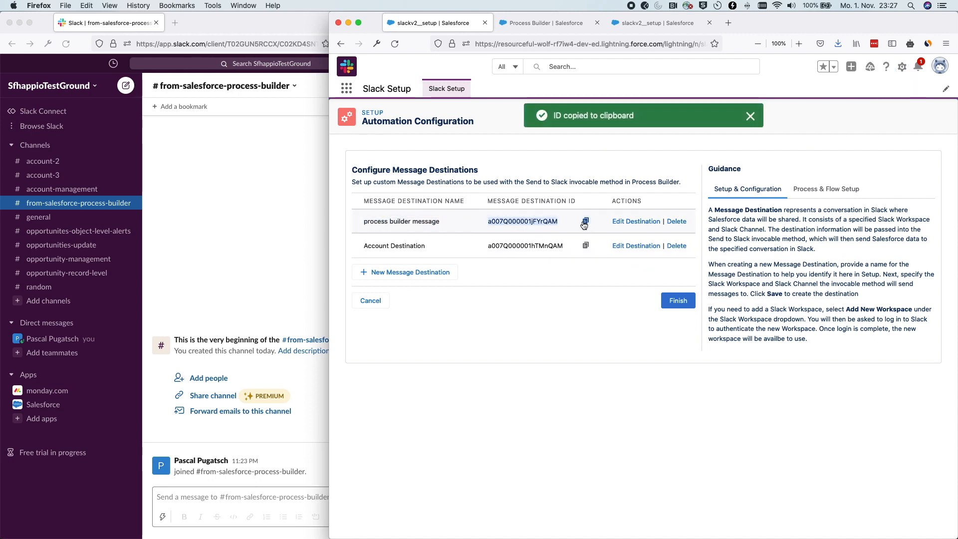
left_click(537, 24)
left_click(861, 369)
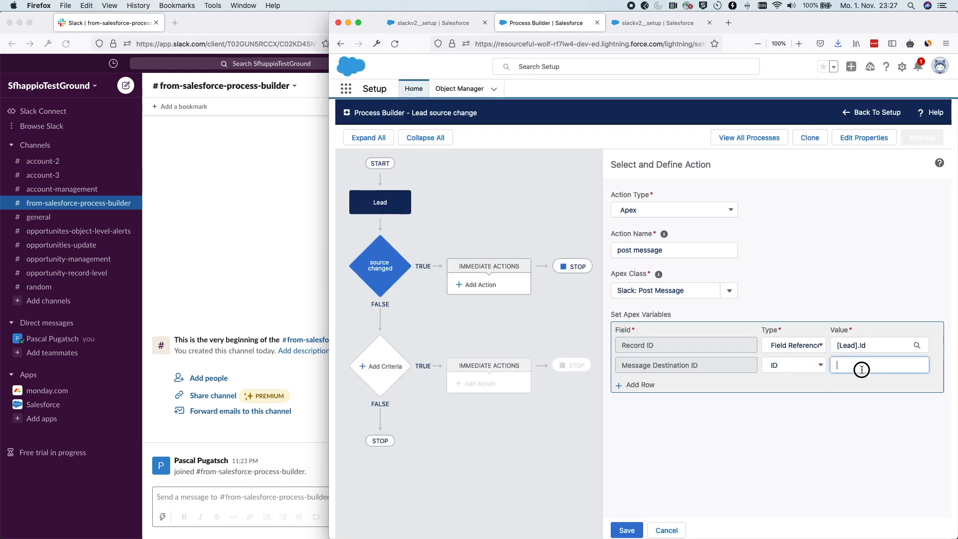
key("cmd+v")
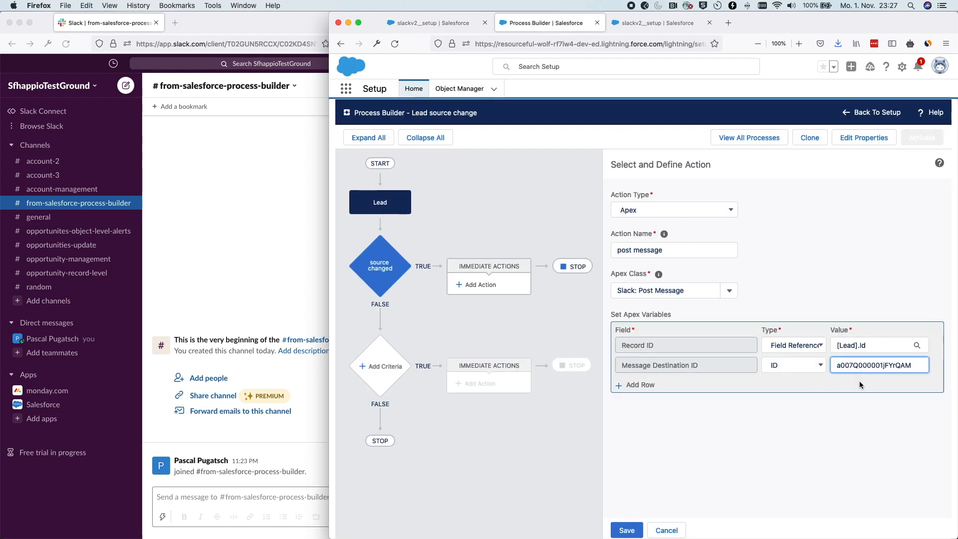
Add a Message variable of type String to the action with the value "Hi i'm a process builder".
left_click(640, 385)
left_click(647, 387)
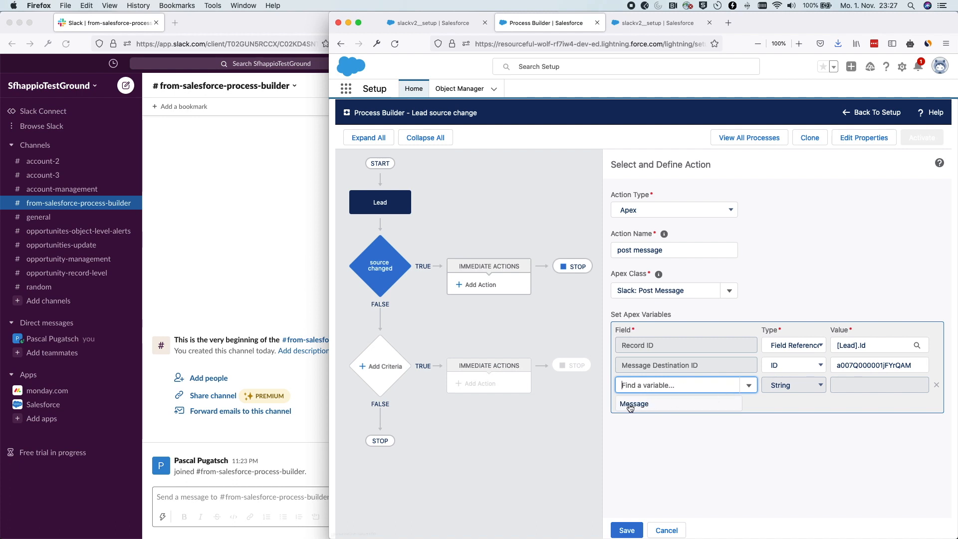
left_click(634, 404)
left_click(838, 385)
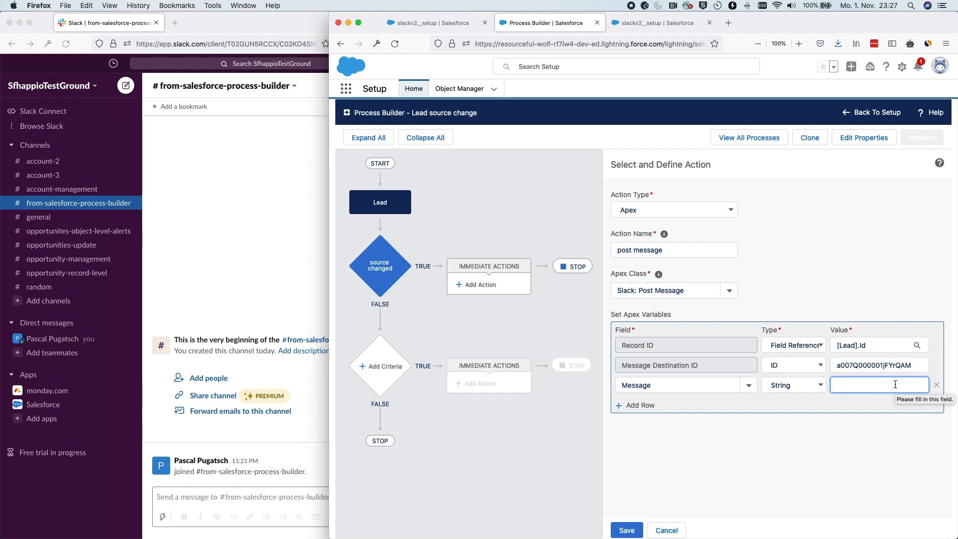
type("Hi ")
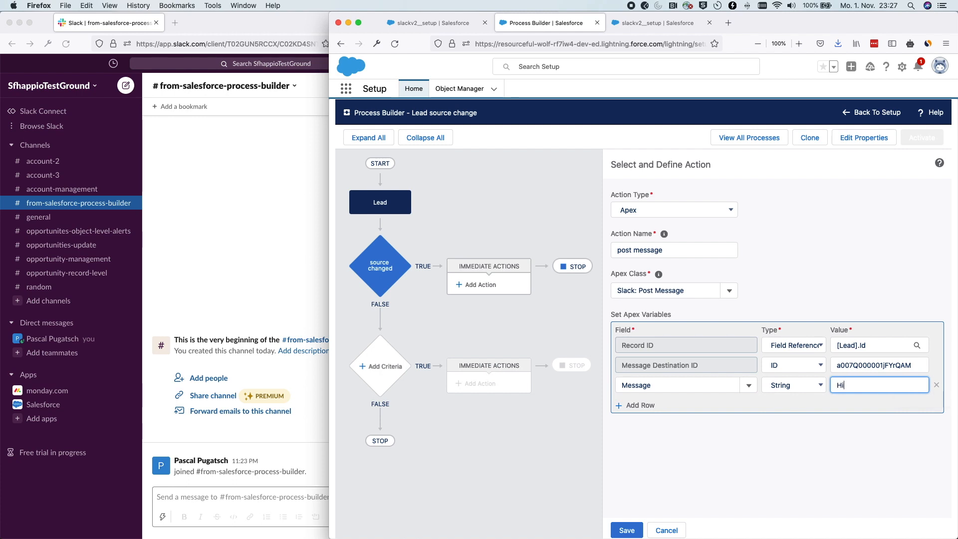
type("i0")
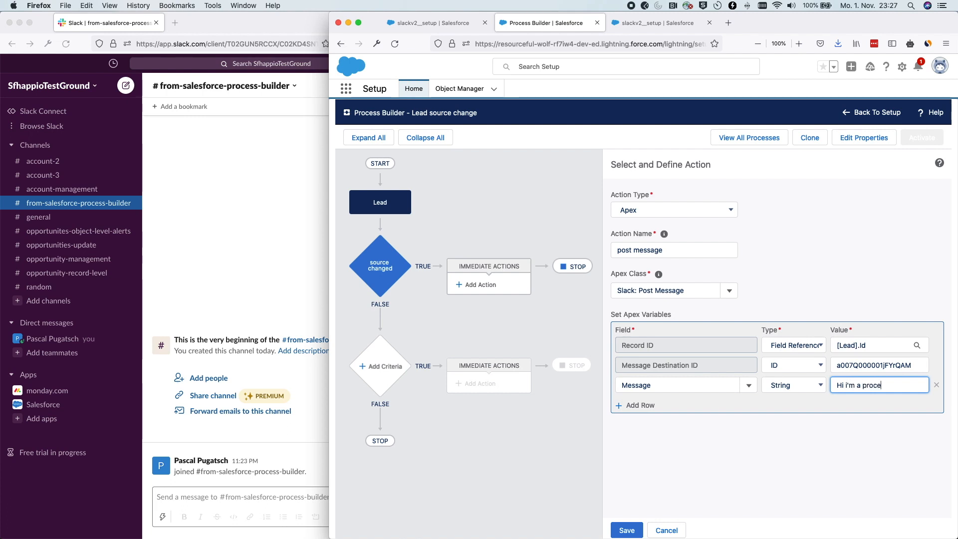
type("er")
left_click(846, 484)
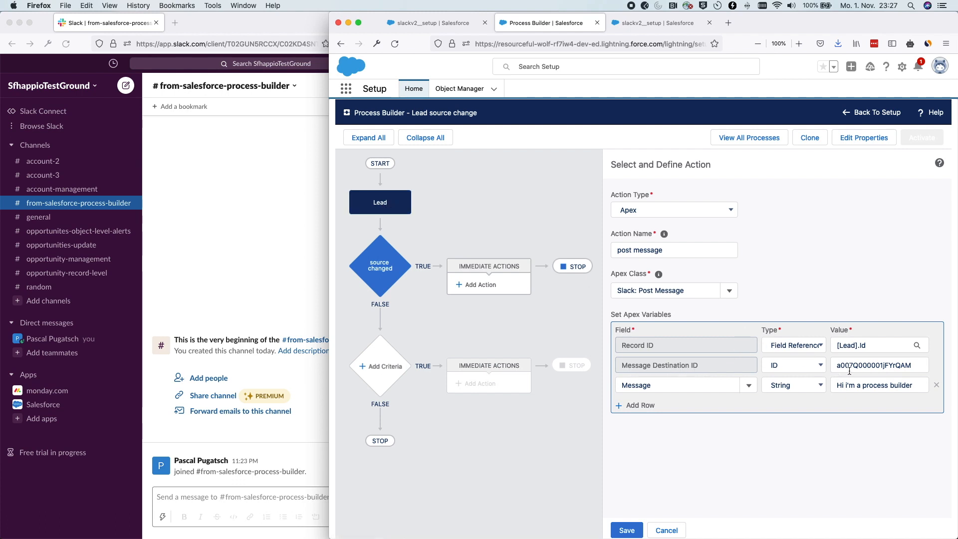
Save the "post message" action and activate the "Lead source change" process.
left_click(627, 529)
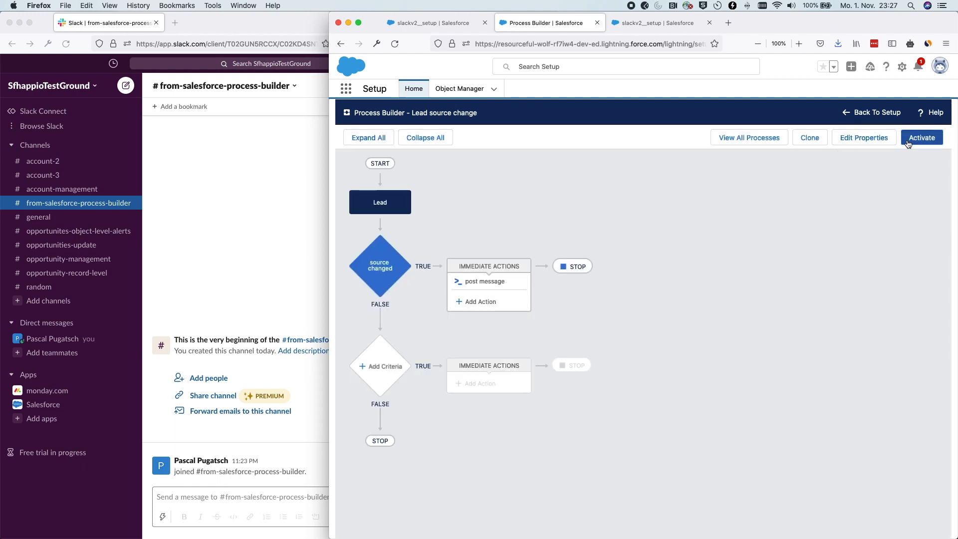
left_click(916, 141)
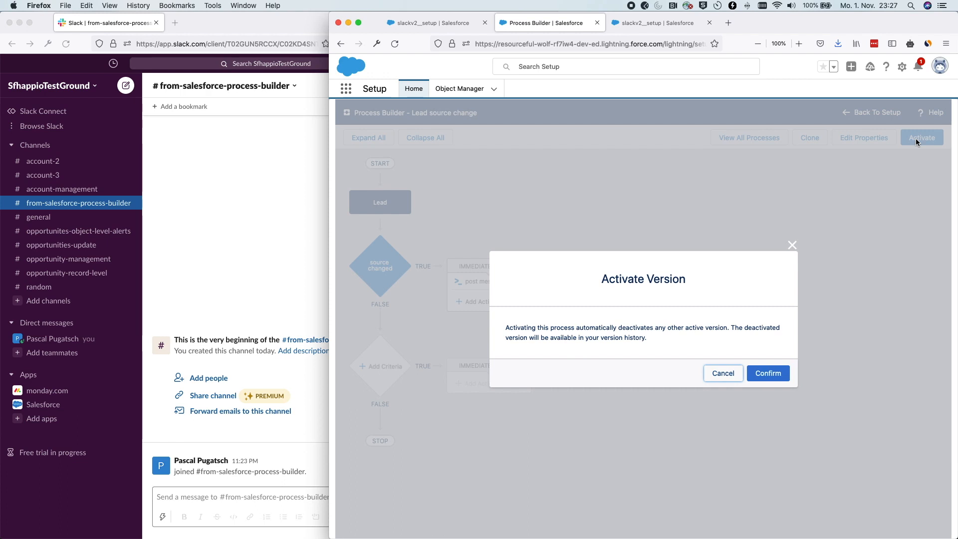
left_click(767, 372)
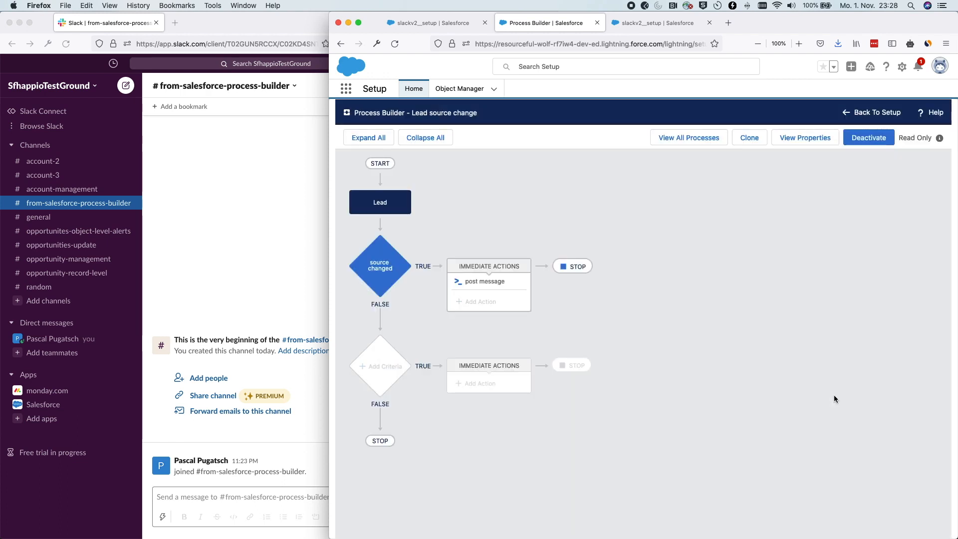
Return to the Slack Setup app in Salesforce, find Leads through the App Launcher and open it.
left_click(654, 23)
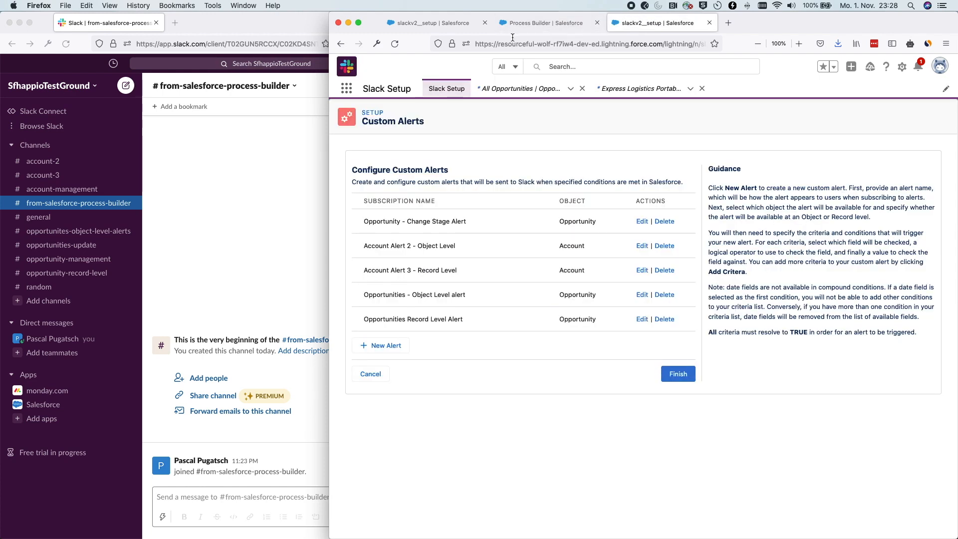
left_click(352, 94)
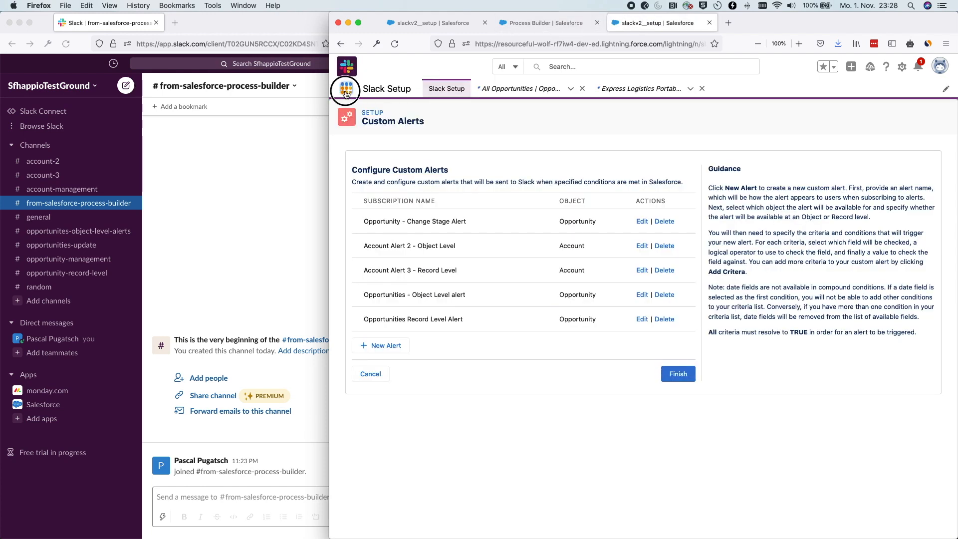
type("lead")
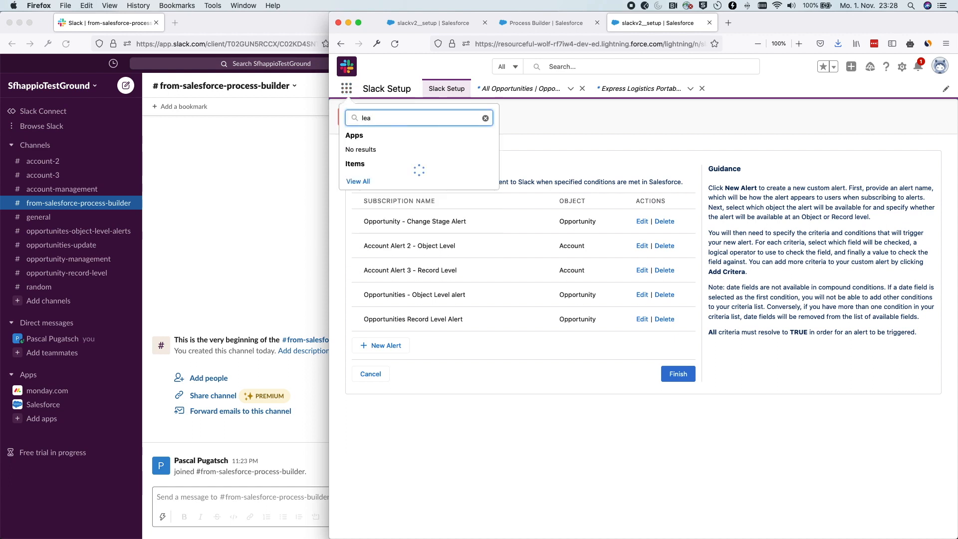
left_click(366, 180)
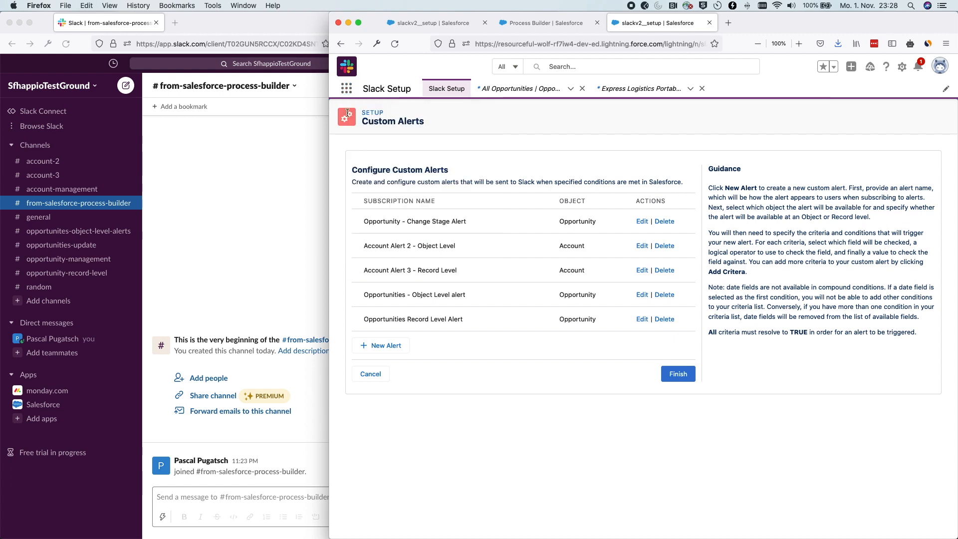
left_click(347, 88)
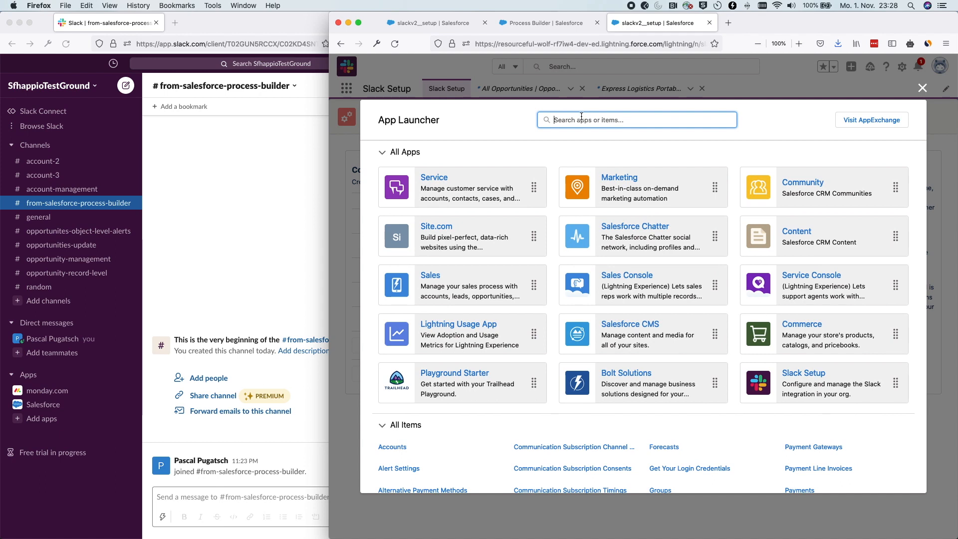
type("lead")
left_click(390, 202)
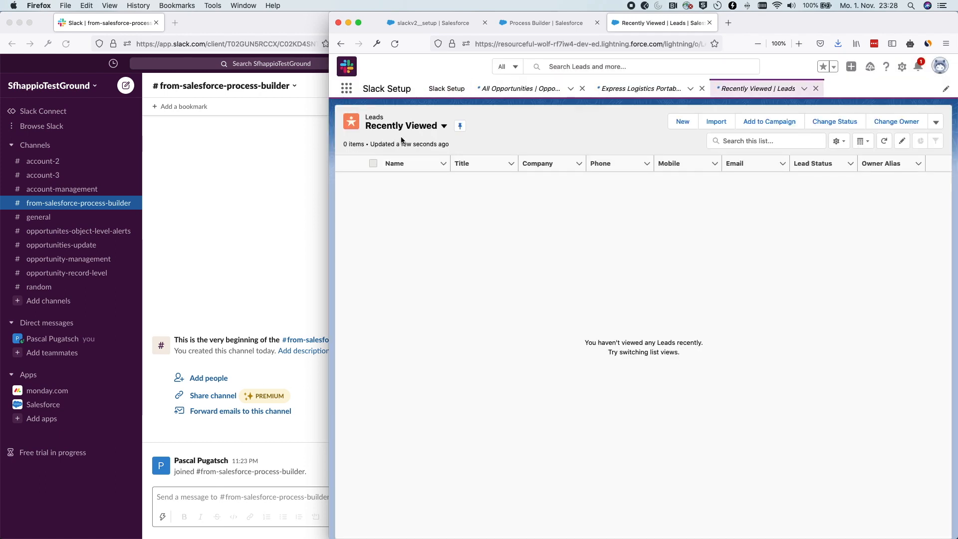
Show the All Open Leads list and open the details of the Blues Entertainment Corp. lead.
left_click(403, 127)
left_click(402, 161)
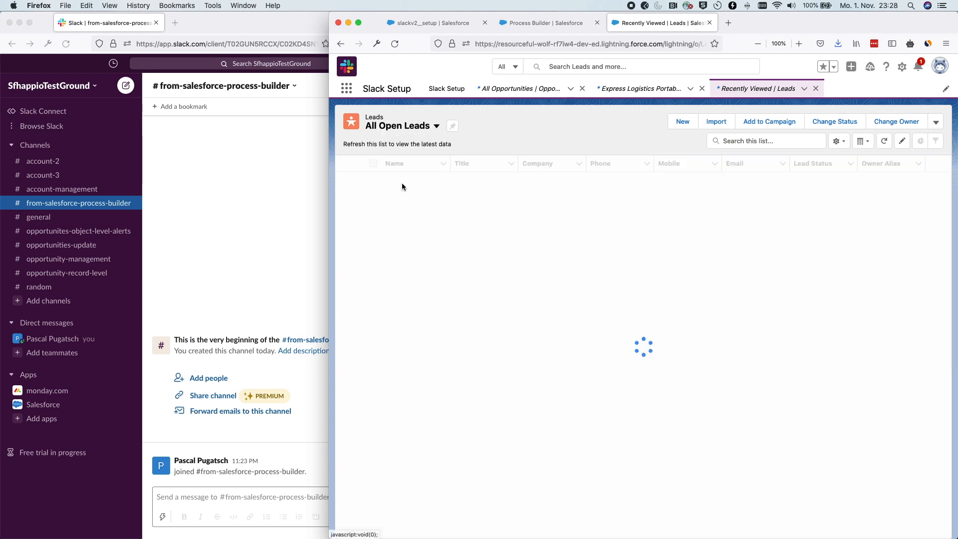
left_click(403, 225)
left_click(417, 224)
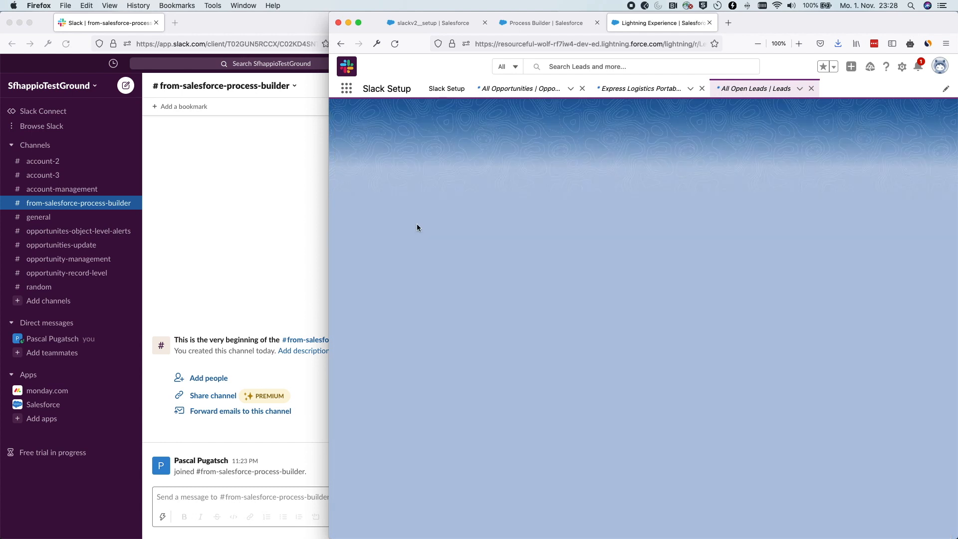
left_click(413, 232)
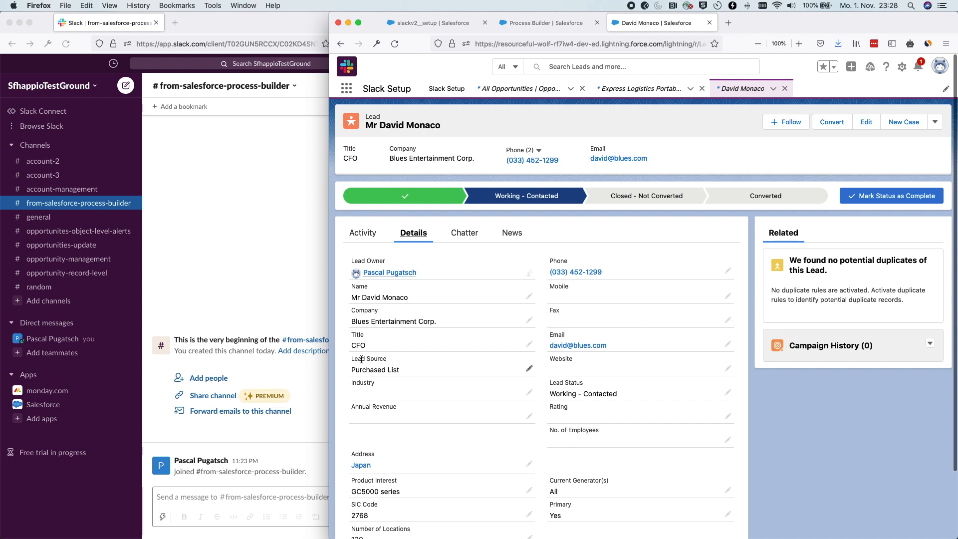
Set the lead's Lead Source to Web, save the record, and check the message posted in the from-salesforce-process-builder channel in Slack.
left_click_drag(352, 359, 386, 359)
left_click(529, 368)
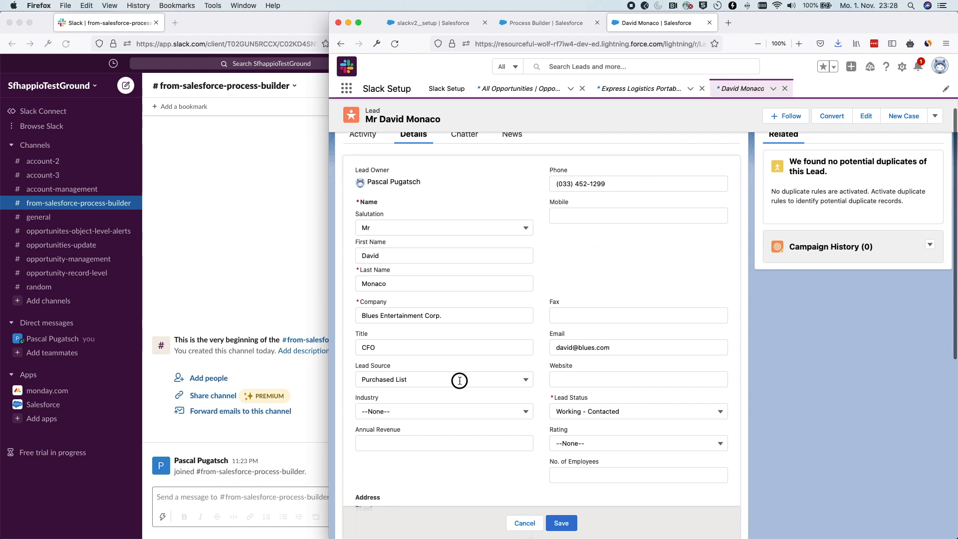
left_click(459, 380)
left_click(439, 415)
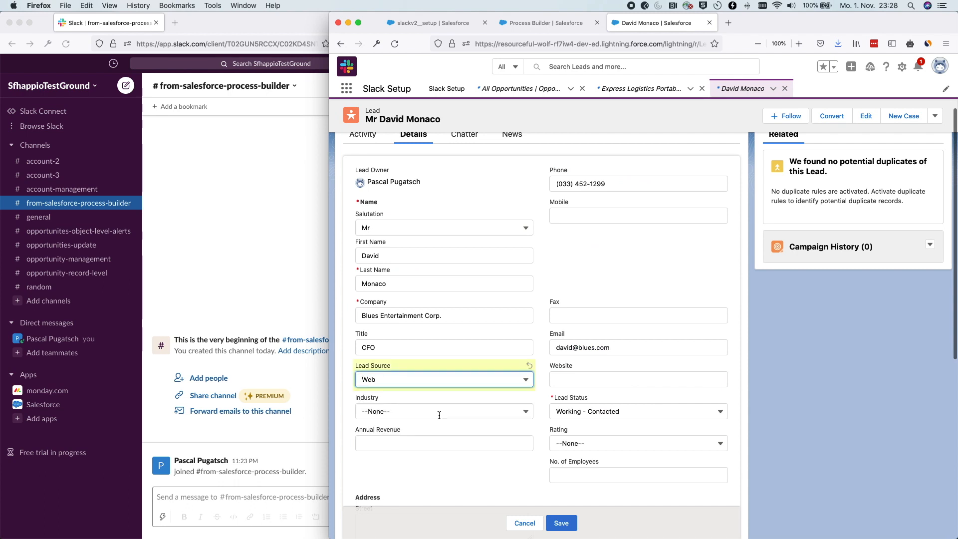
left_click(560, 522)
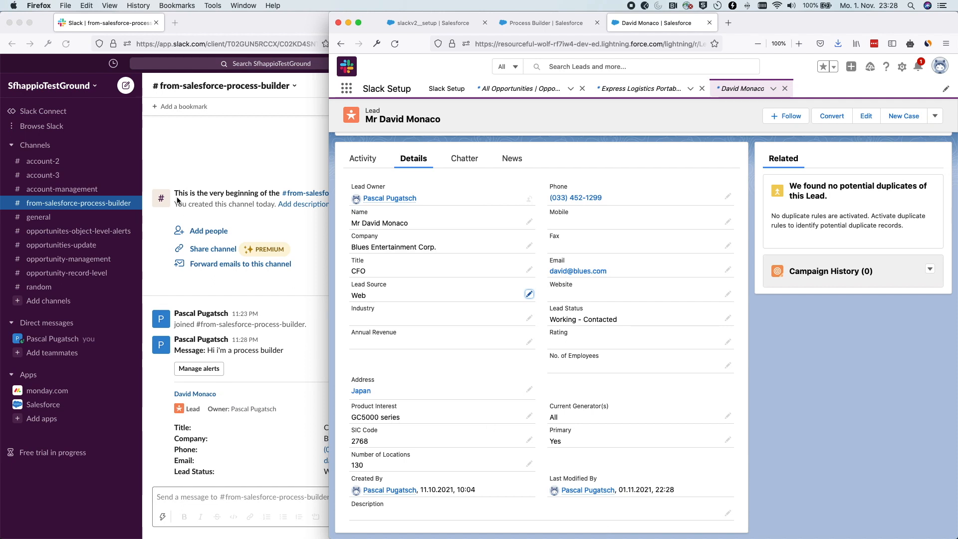
left_click(226, 153)
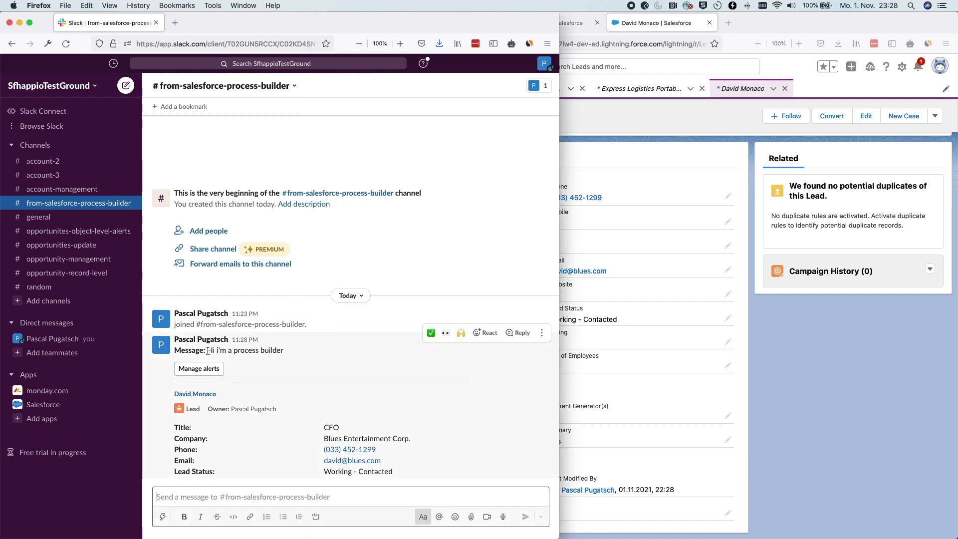
left_click_drag(207, 351, 310, 352)
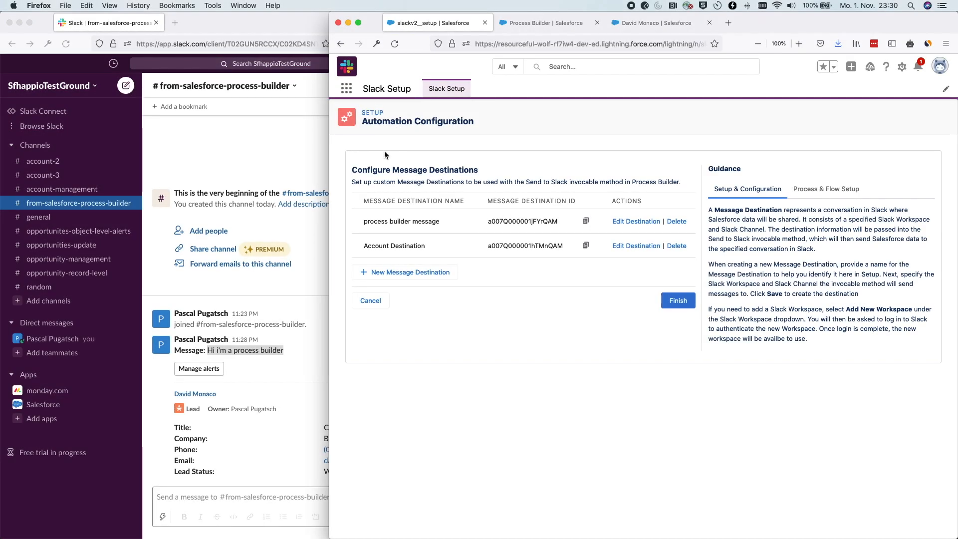
Create a Slack channel named "from-salesforce-flow" without adding people to it.
left_click(301, 152)
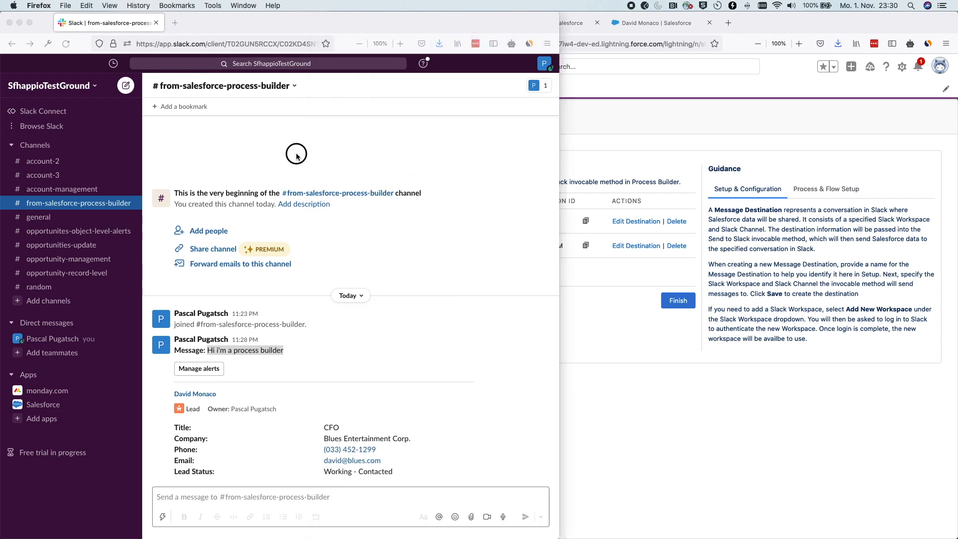
left_click(127, 145)
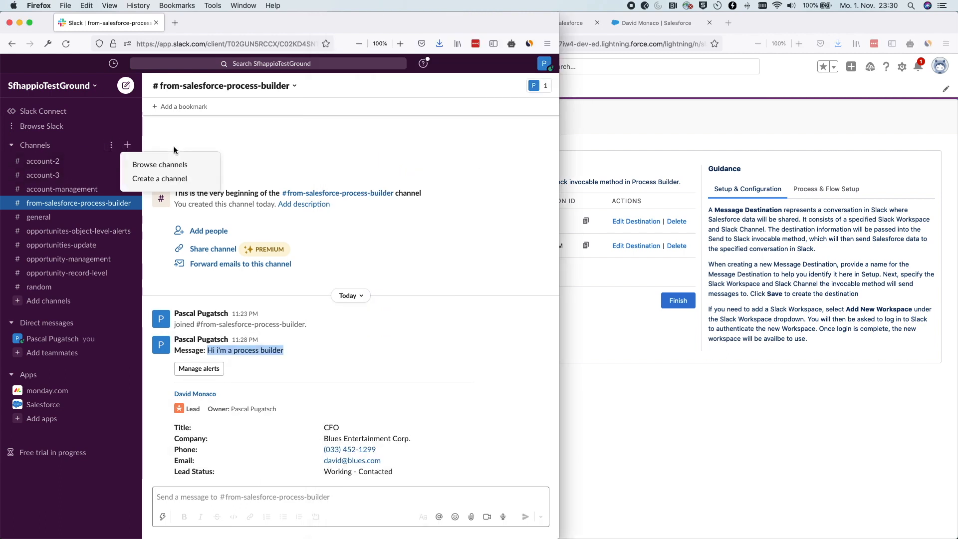
left_click(163, 179)
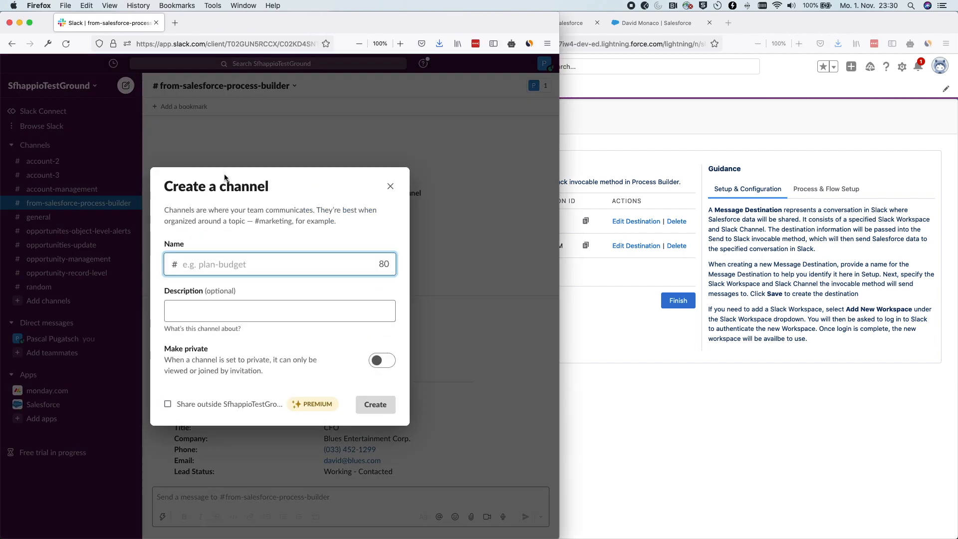
type("from-s")
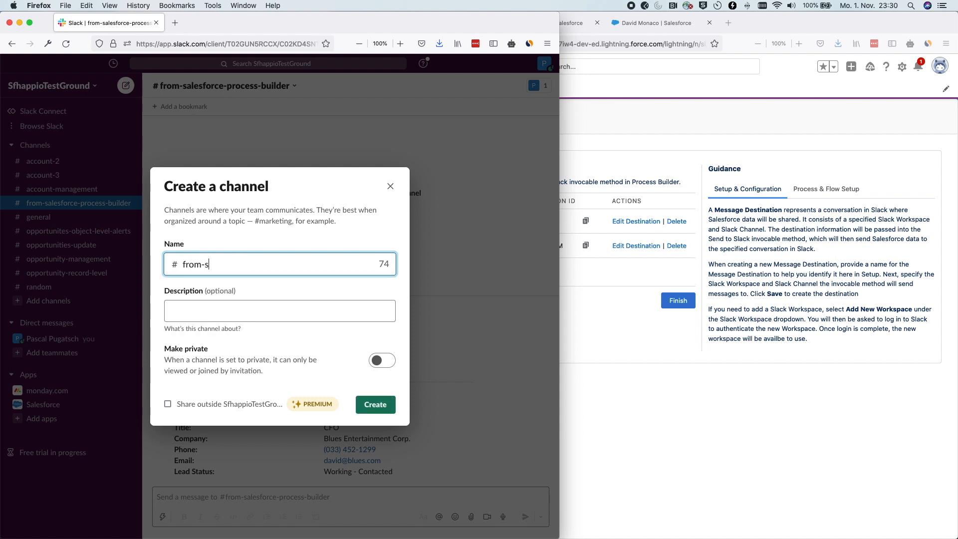
type("alesforce-")
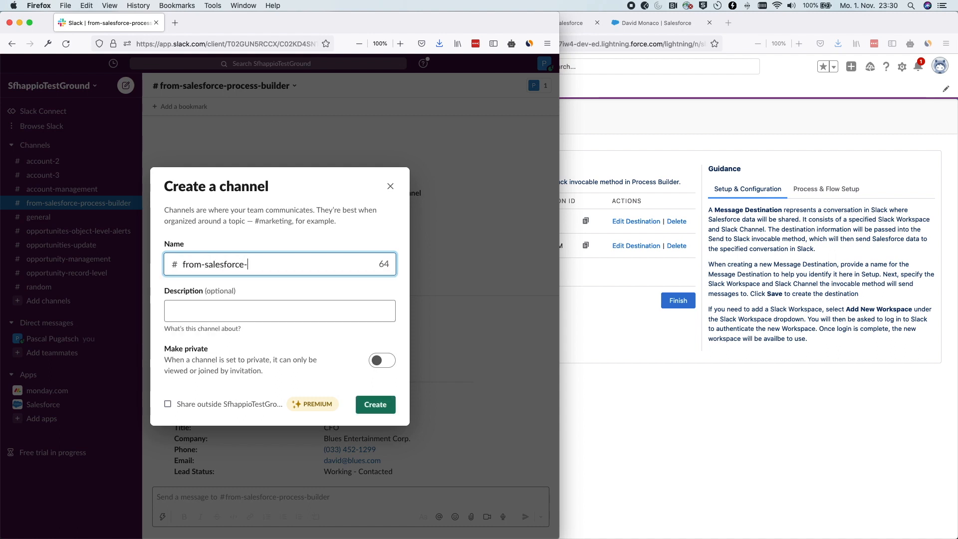
type("flow")
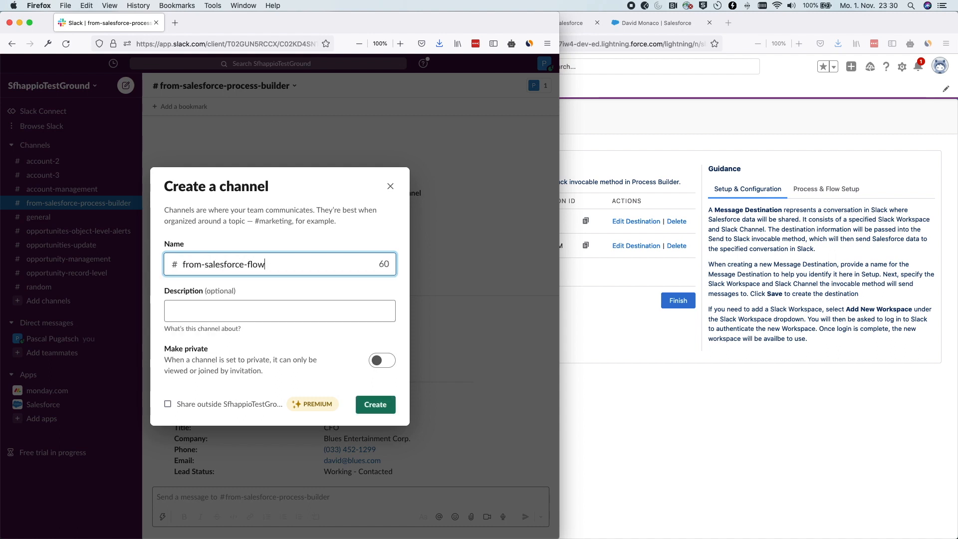
left_click(368, 404)
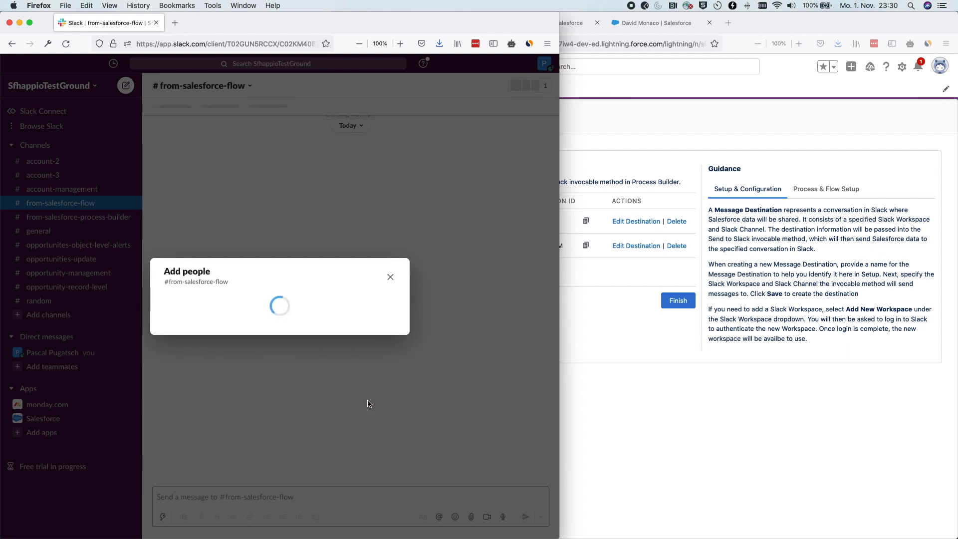
left_click(368, 377)
Switch to Salesforce's Automation Configuration and start a new message destination named "flow message".
left_click(698, 155)
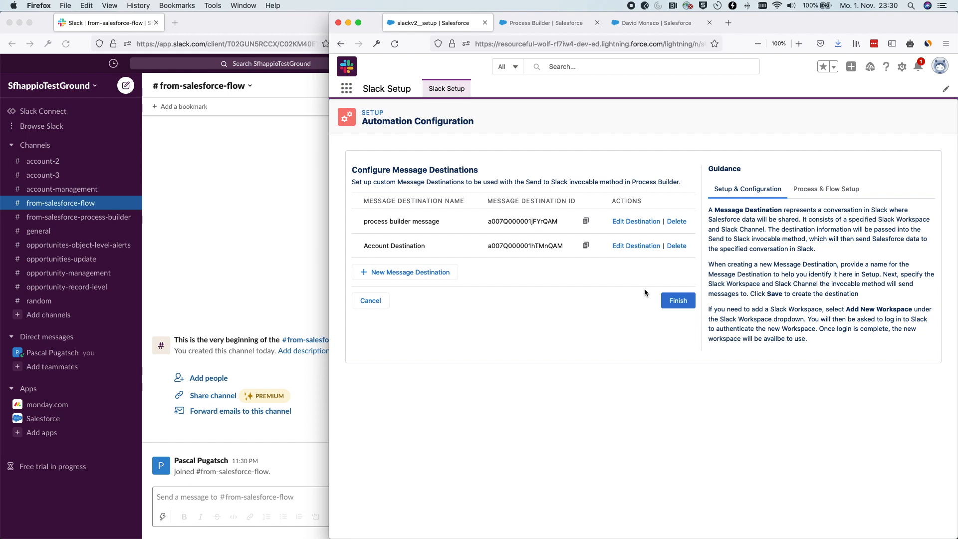
left_click(411, 271)
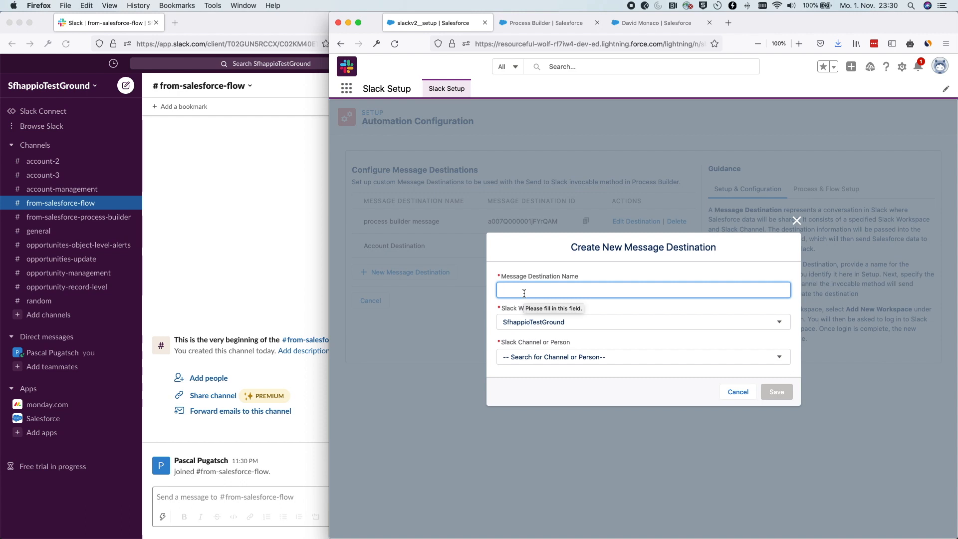
type("s")
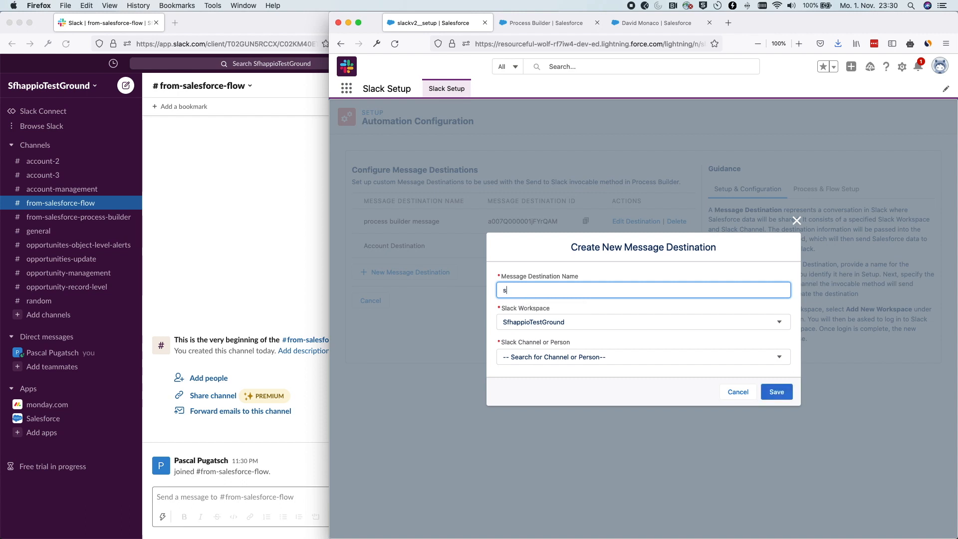
type("ale")
type("s")
key("BackSpace")
key("BackSpace")
key("BackSpace")
key("BackSpace")
key("BackSpace")
type("flow")
Assign the from-salesforce-flow channel to the "flow message" destination, save it, and select its message destination ID.
left_click(541, 359)
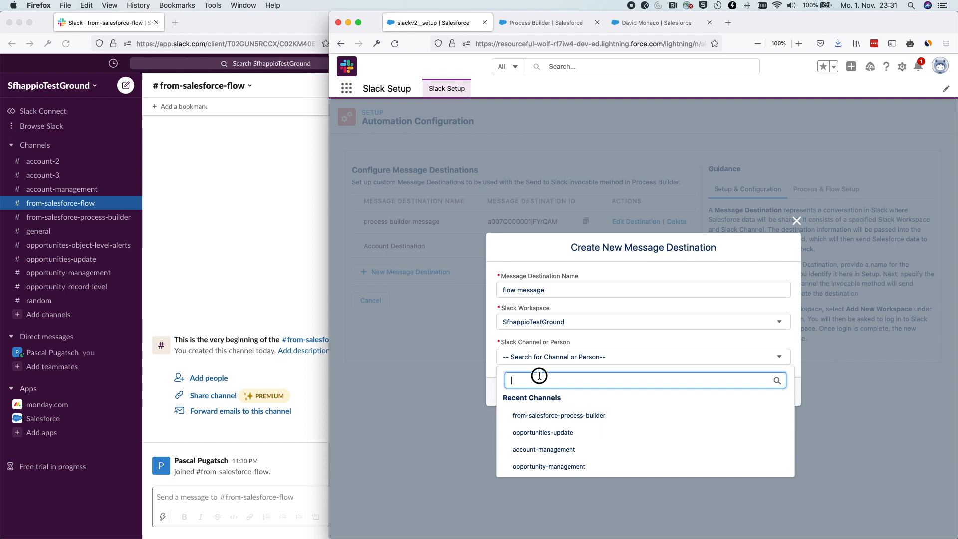
type("flow")
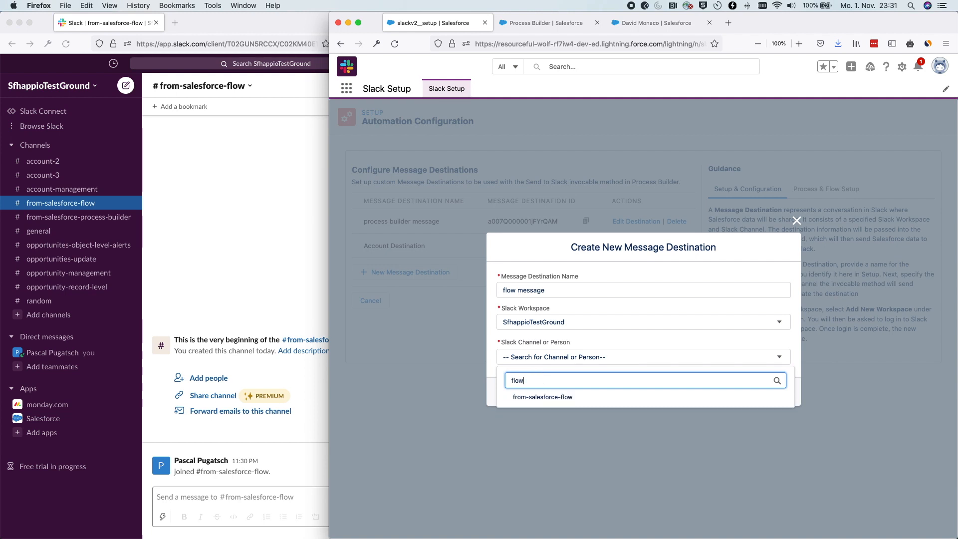
left_click(532, 397)
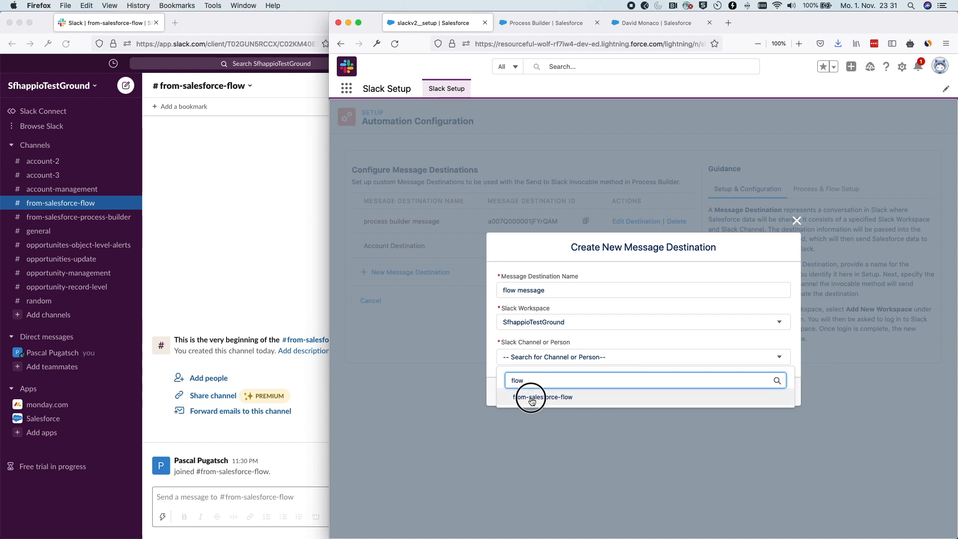
left_click(559, 399)
left_click(776, 392)
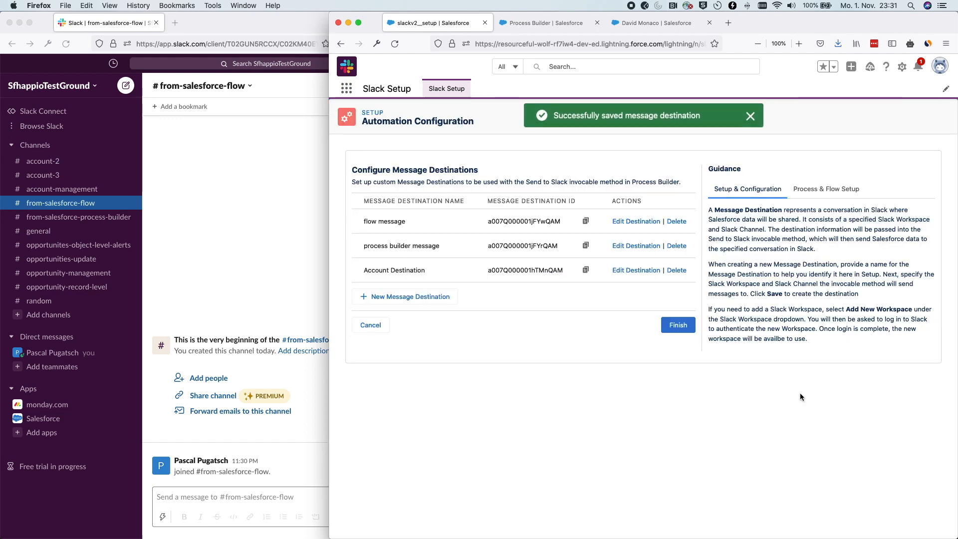
double_click(528, 221)
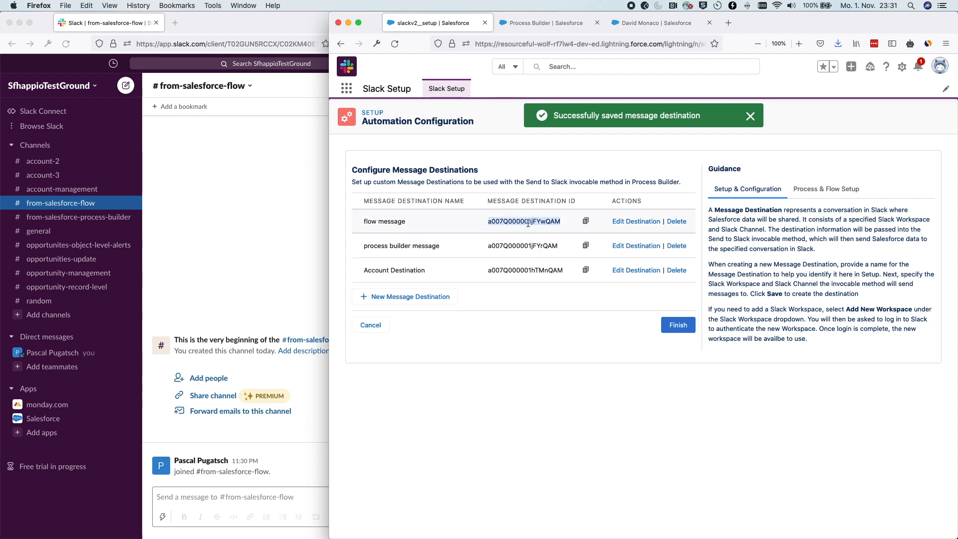
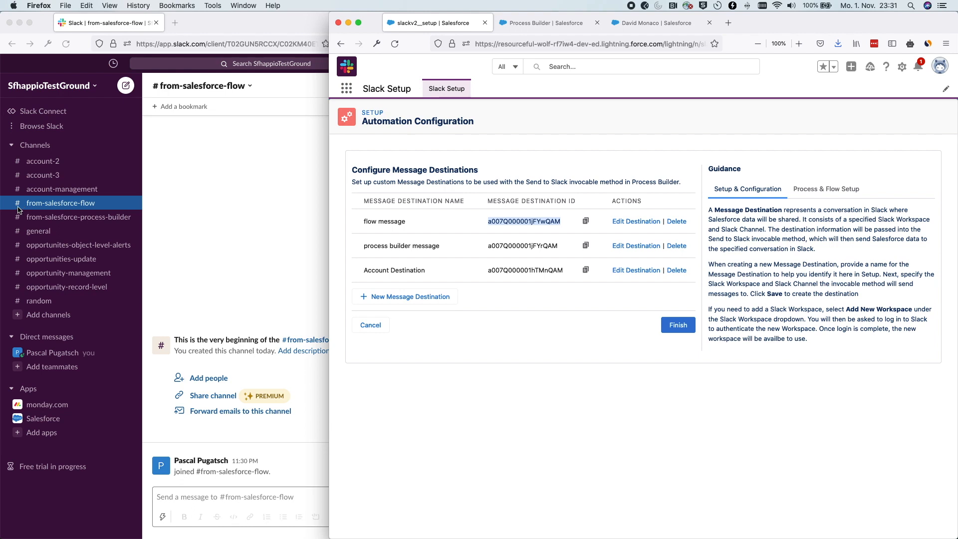
Search Salesforce Setup for "flow" and open the Flows page under Process Automation.
left_click(536, 29)
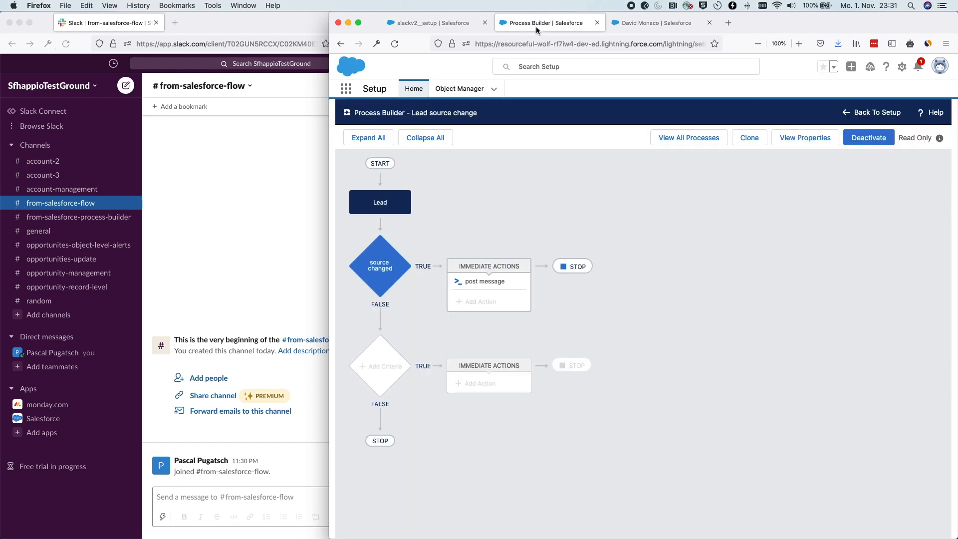
left_click(352, 94)
type("flow")
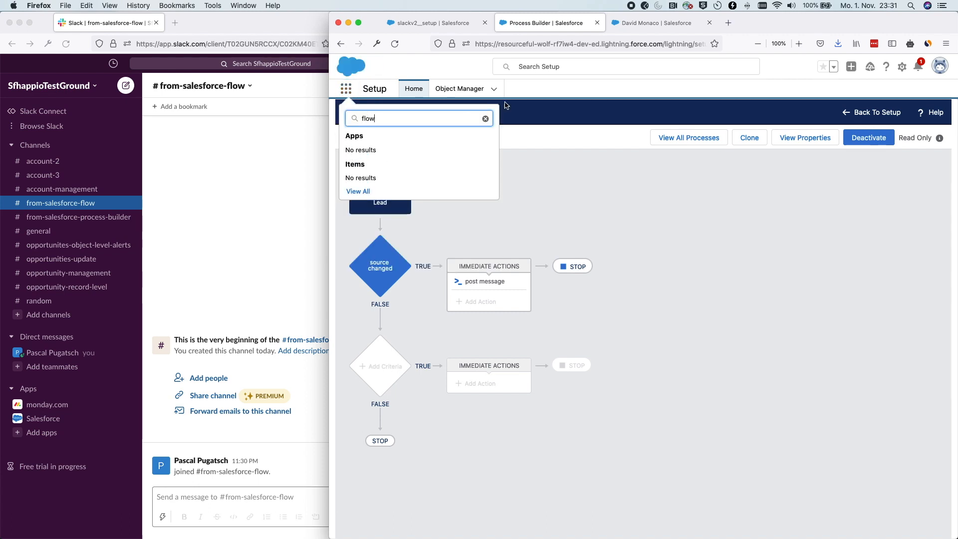
left_click(419, 94)
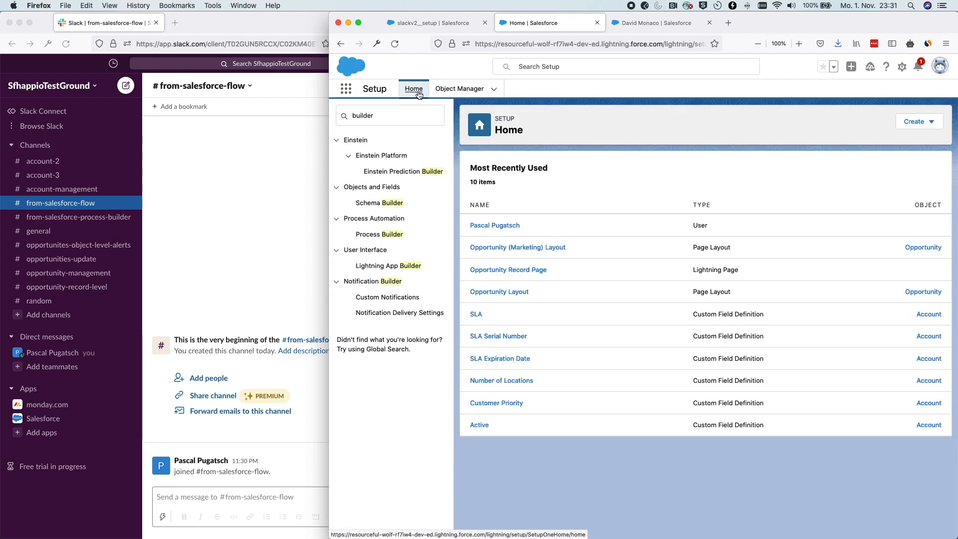
left_click(341, 114)
type("flow")
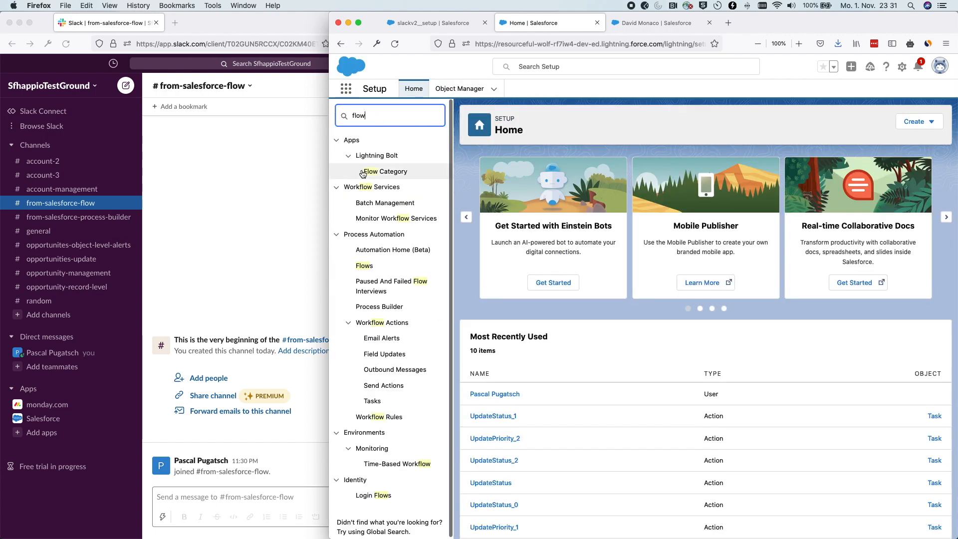
left_click(388, 268)
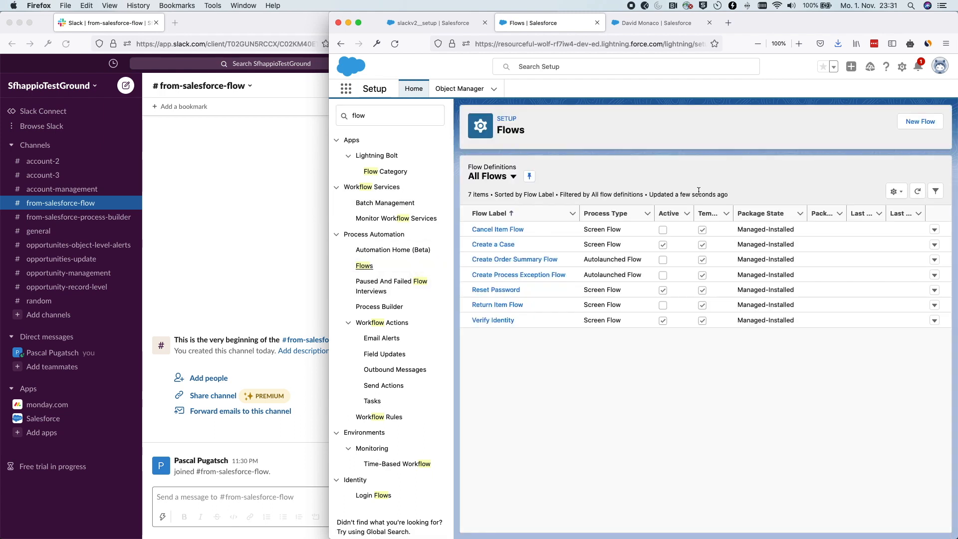
Start a new Record-Triggered Flow using the Auto-Layout canvas.
left_click(913, 127)
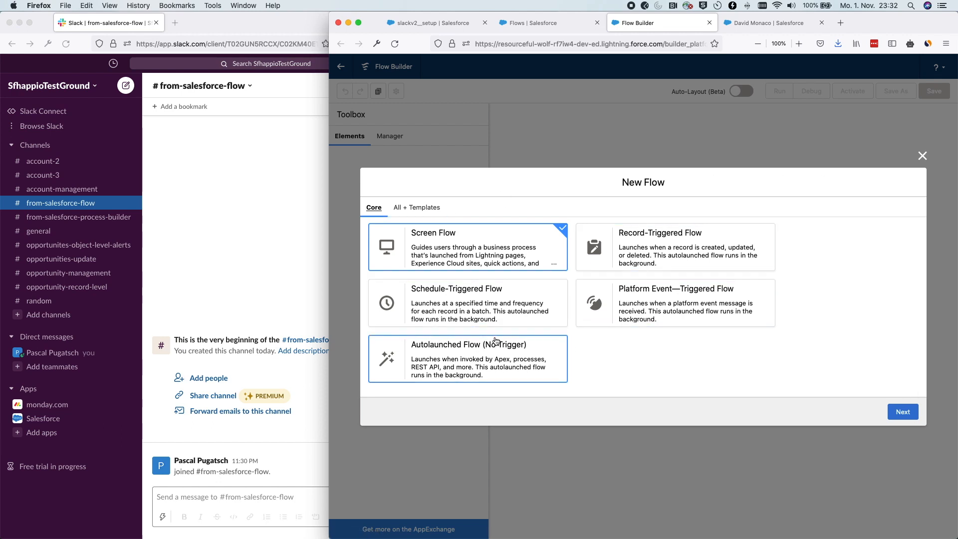
left_click(641, 257)
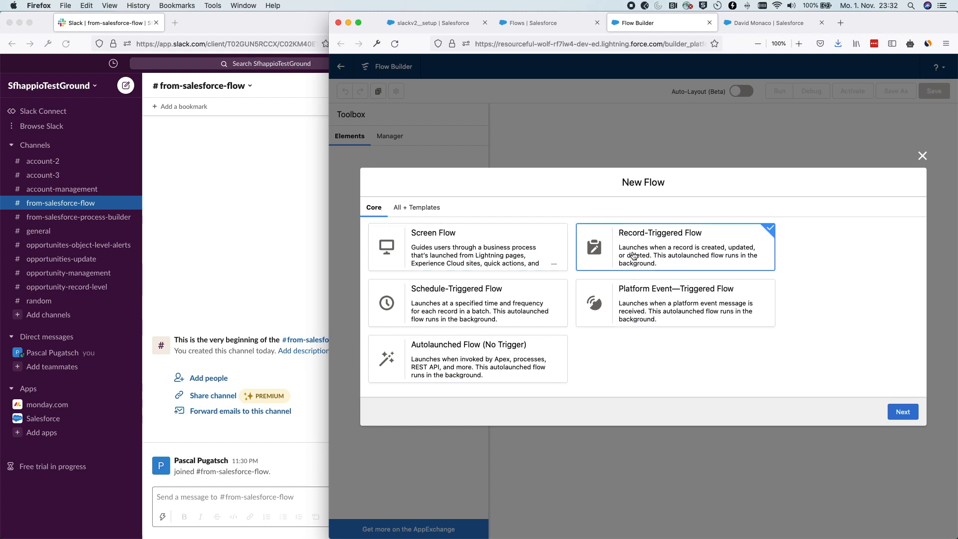
left_click(902, 412)
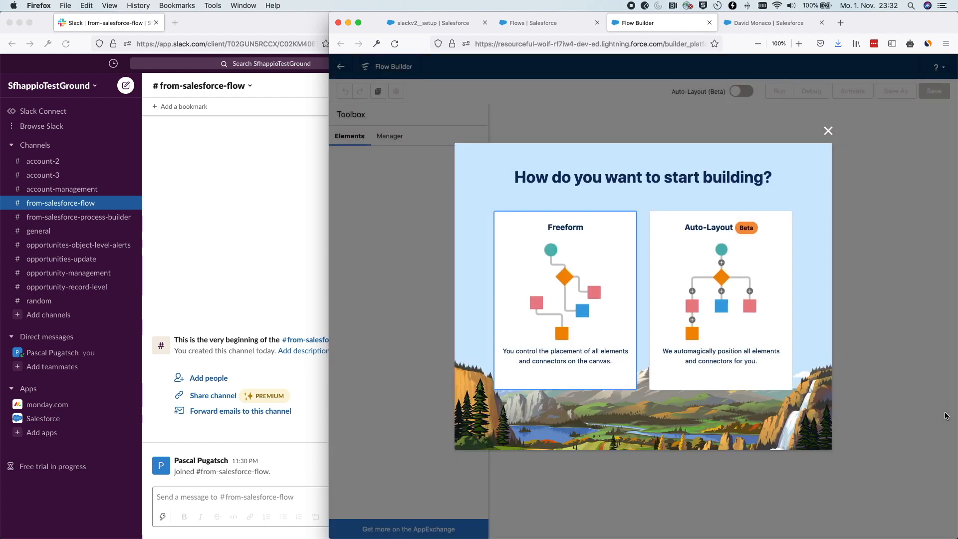
left_click(728, 346)
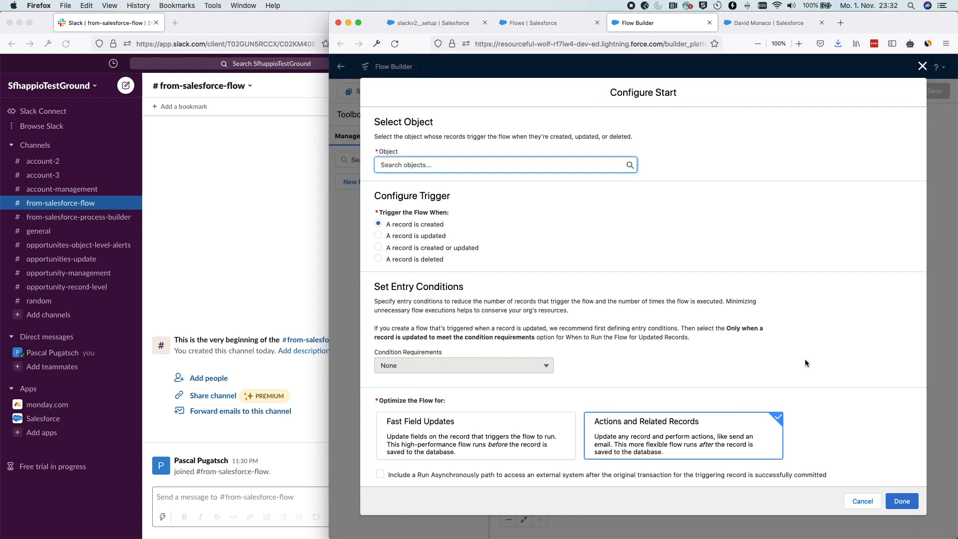
Set the flow's object to Lead and trigger it when a record is updated.
left_click(418, 164)
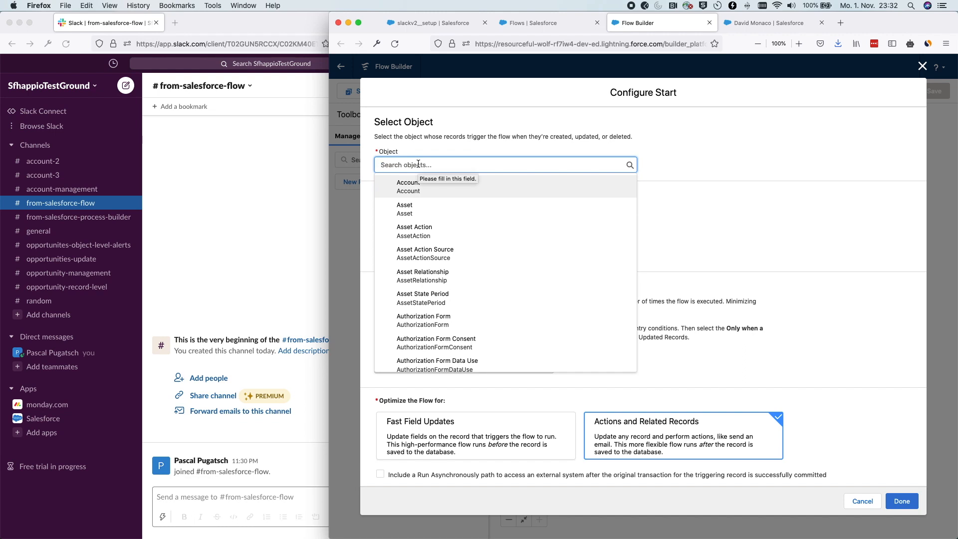
type("lead")
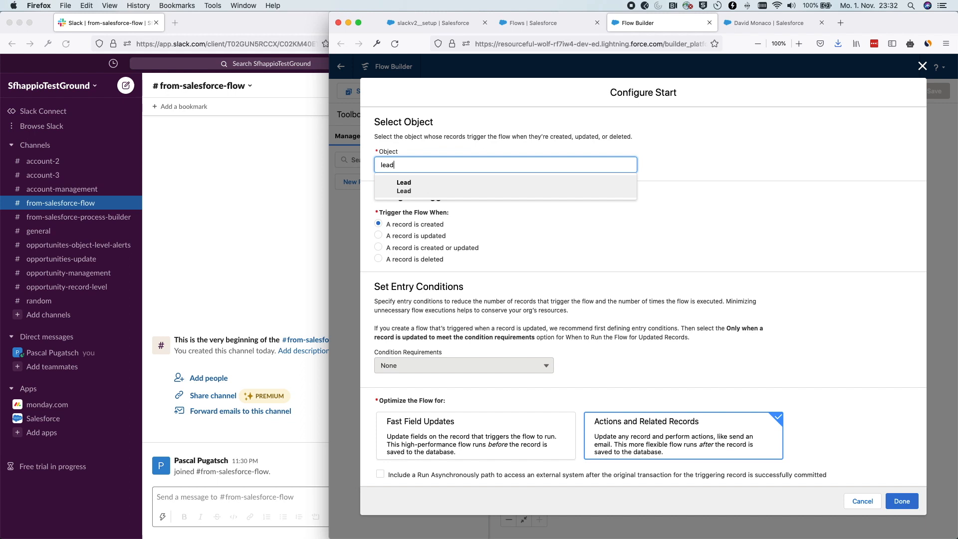
left_click(419, 190)
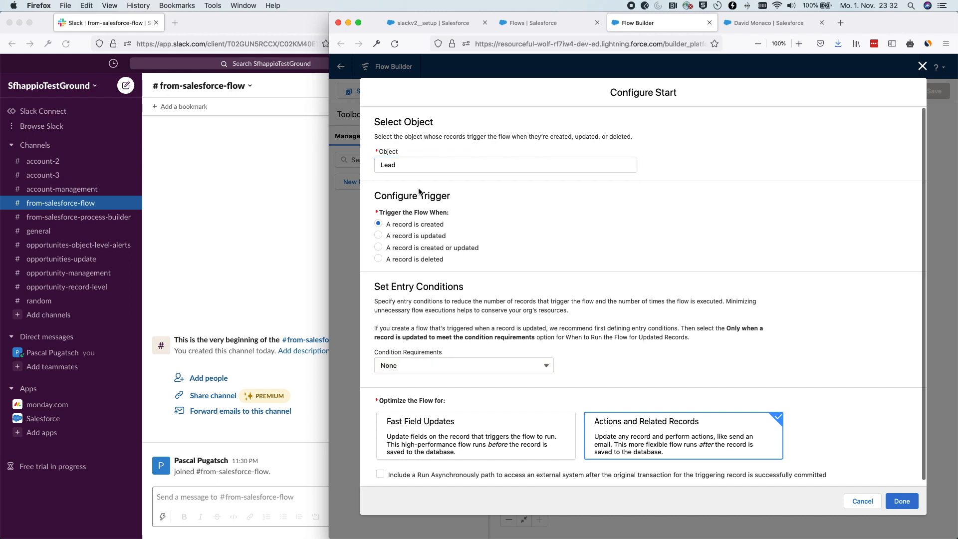
left_click(398, 239)
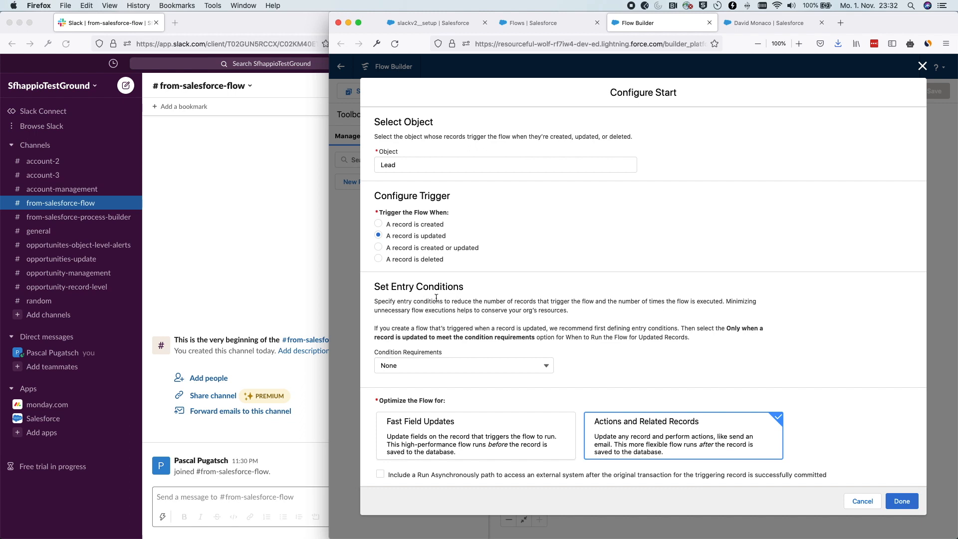
scroll(631, 307, "down", 1)
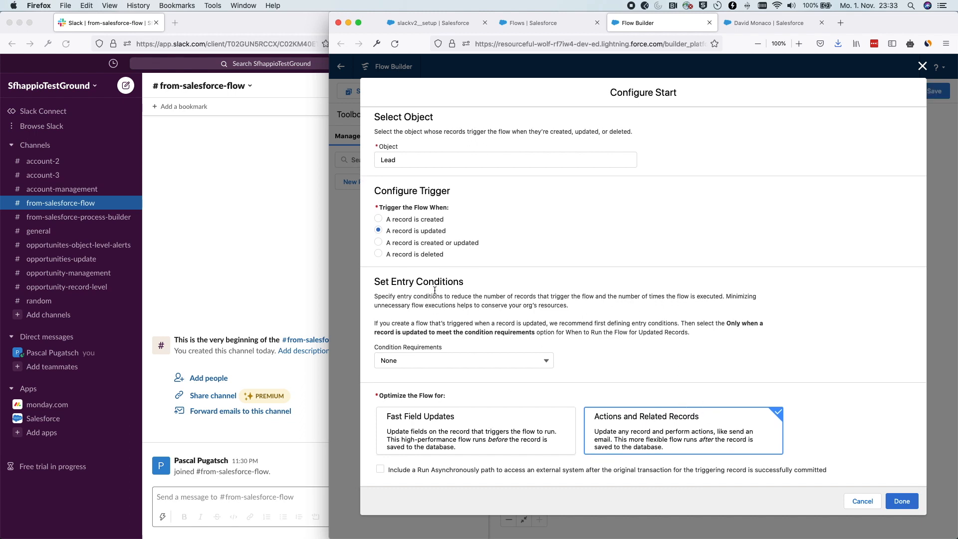
scroll(390, 235, "up", 1)
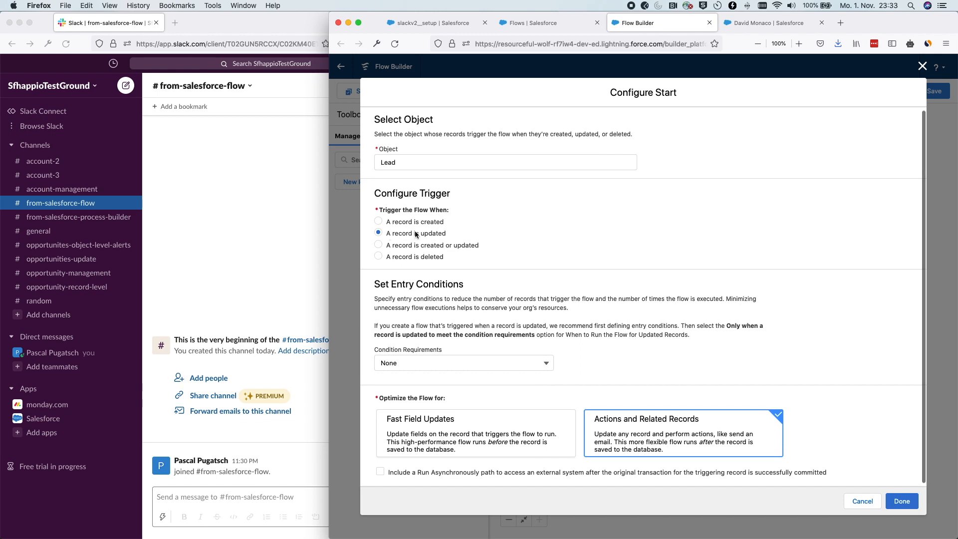
left_click_drag(469, 288, 372, 285)
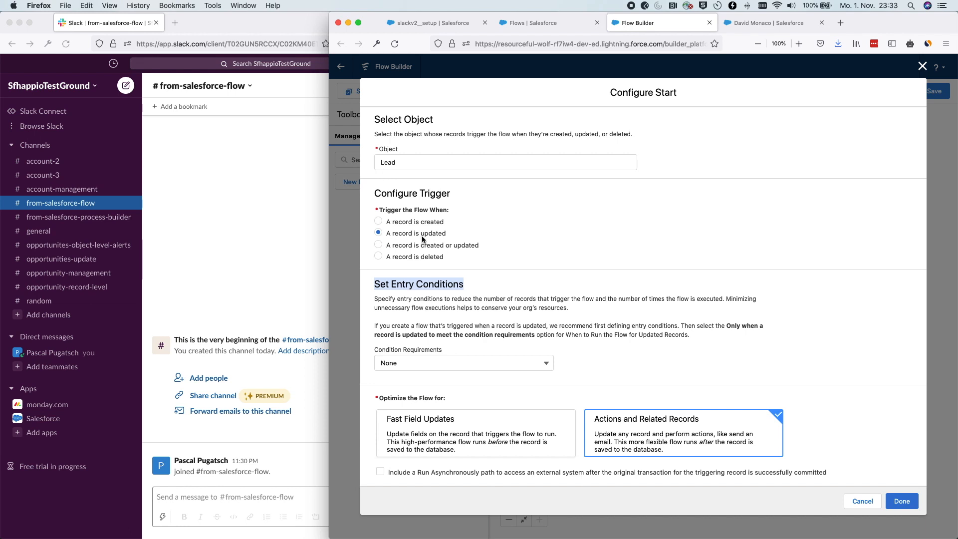
Require all entry conditions to be met (AND), add the condition City Equals Zurich, and finish the start configuration.
left_click(464, 361)
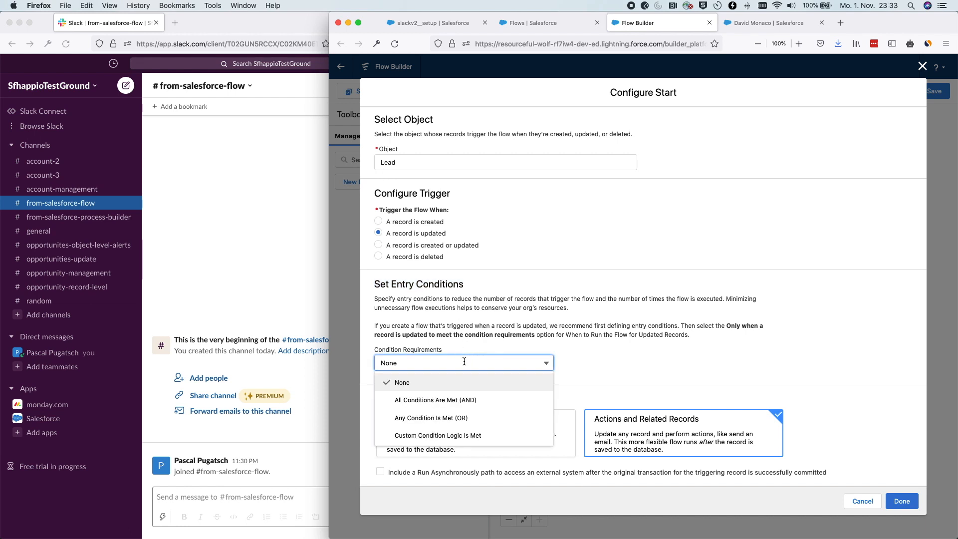
left_click(447, 400)
scroll(585, 369, "down", 3)
left_click(496, 290)
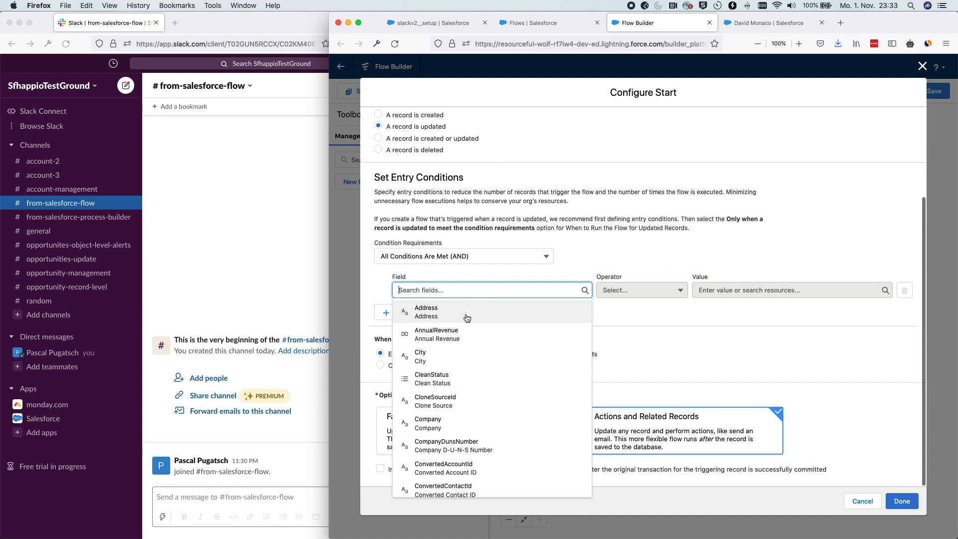
type("d")
left_click(395, 290)
type("ci")
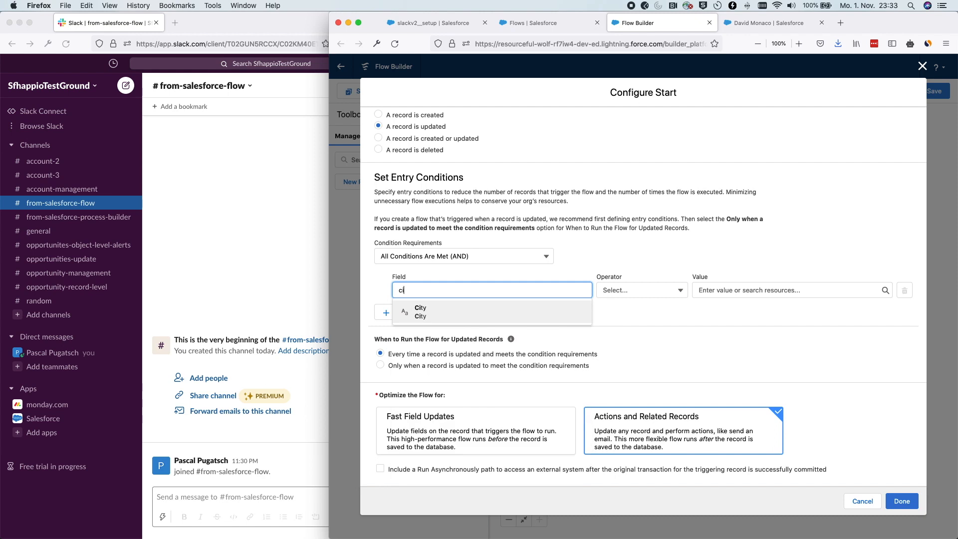
left_click(419, 316)
left_click(624, 320)
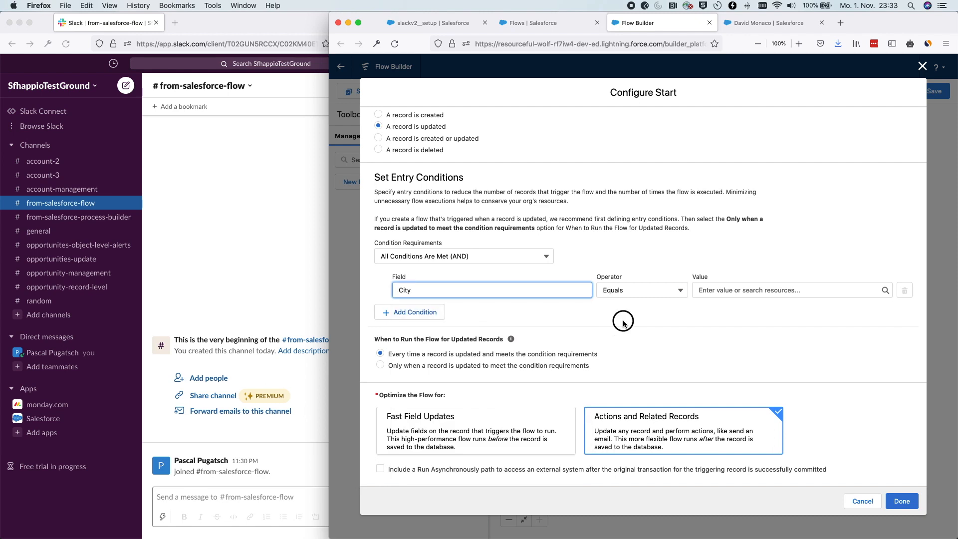
left_click(743, 293)
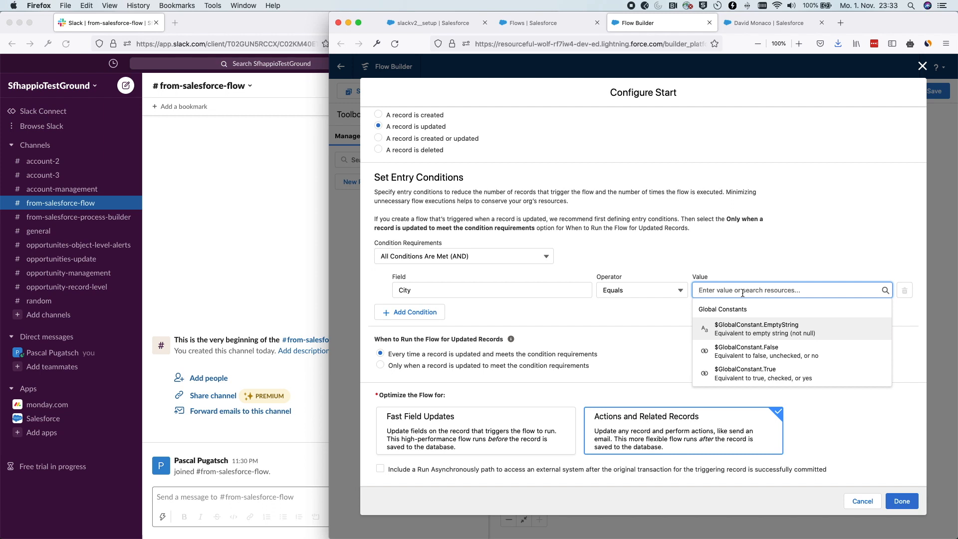
type("Zurich")
left_click(798, 329)
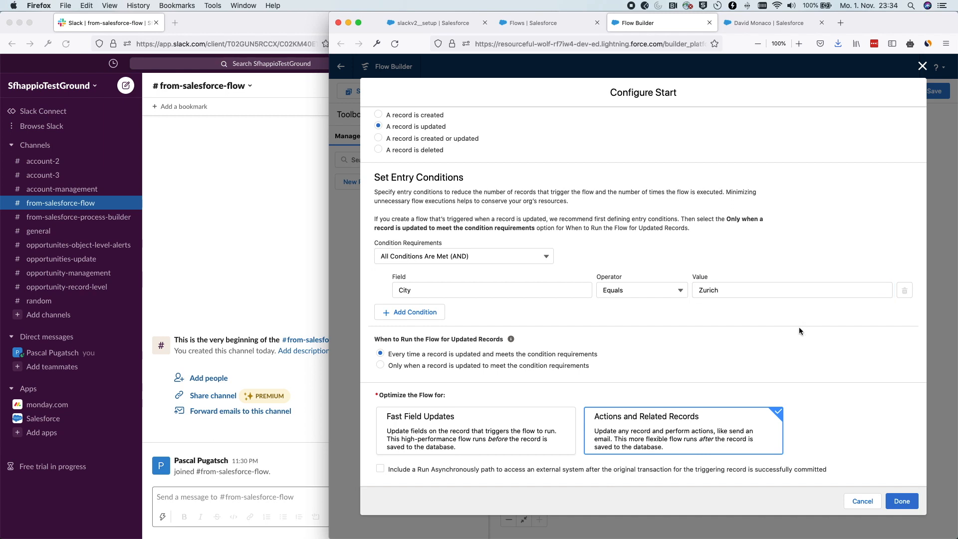
left_click(900, 501)
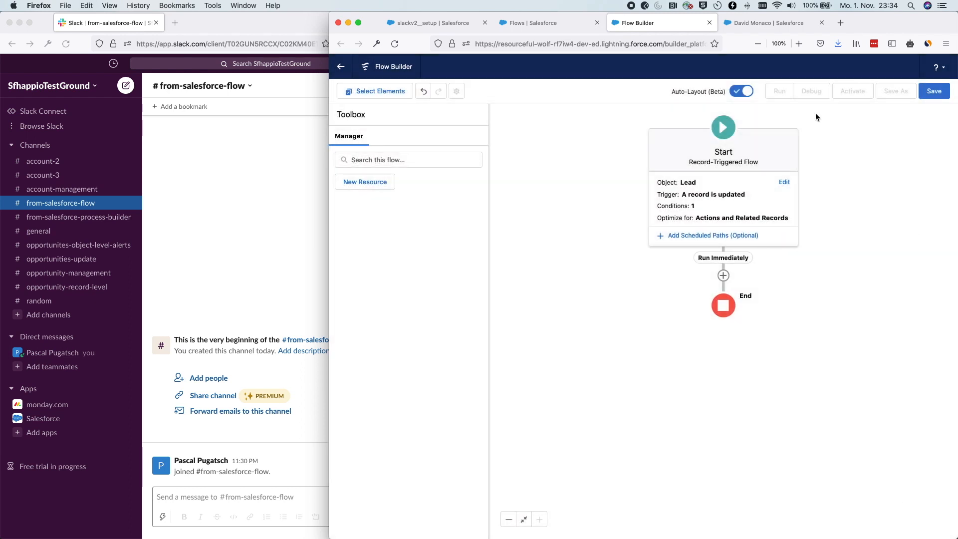
Add an Action element to the flow's Run Immediately path and choose Slack: Post Message.
left_click(723, 275)
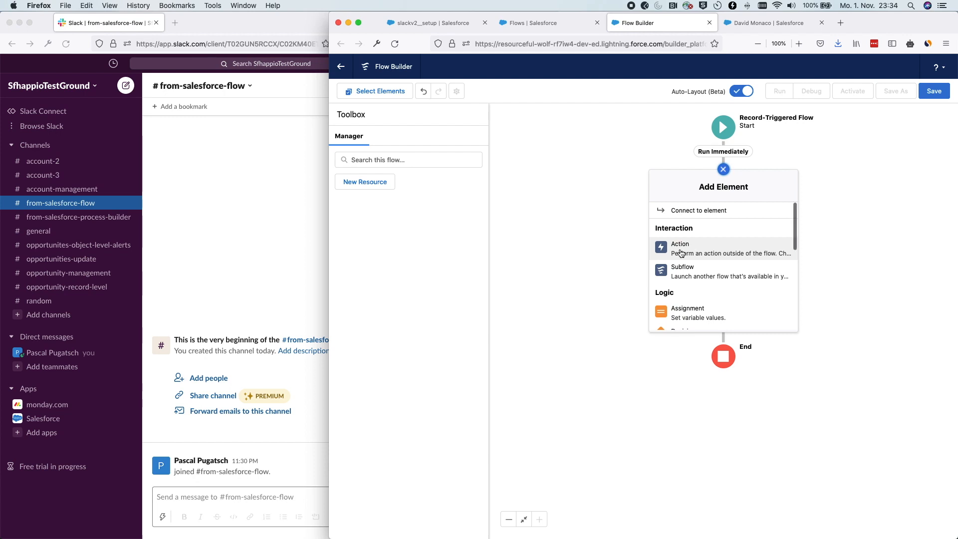
left_click(684, 254)
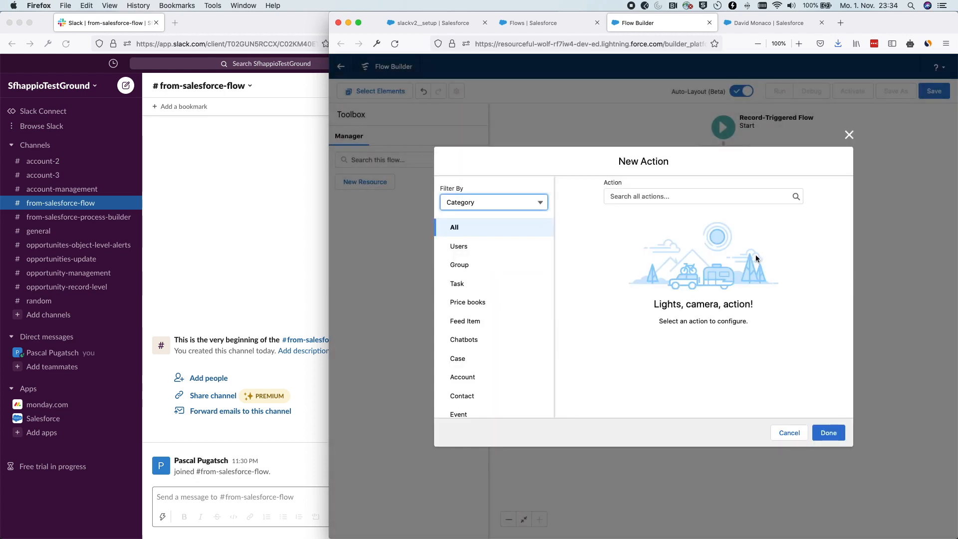
left_click(655, 200)
type("slack")
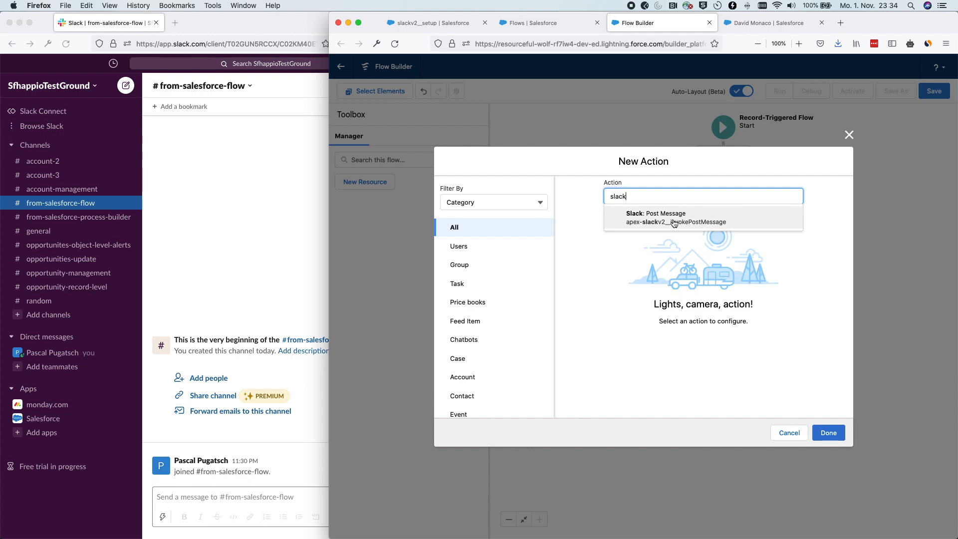
left_click(671, 221)
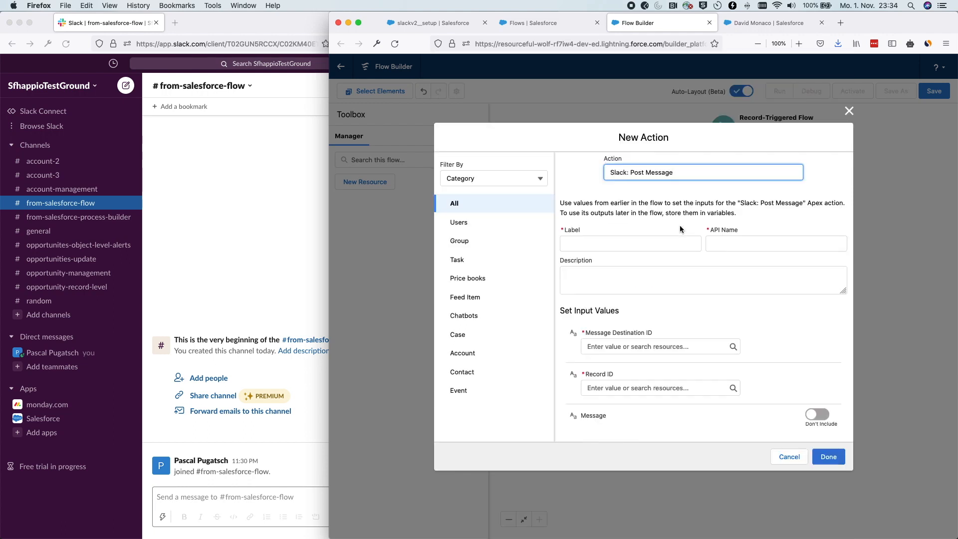
Label the Slack action "post to slack" with the API name post_to_slack.
left_click(625, 245)
type("post to slack")
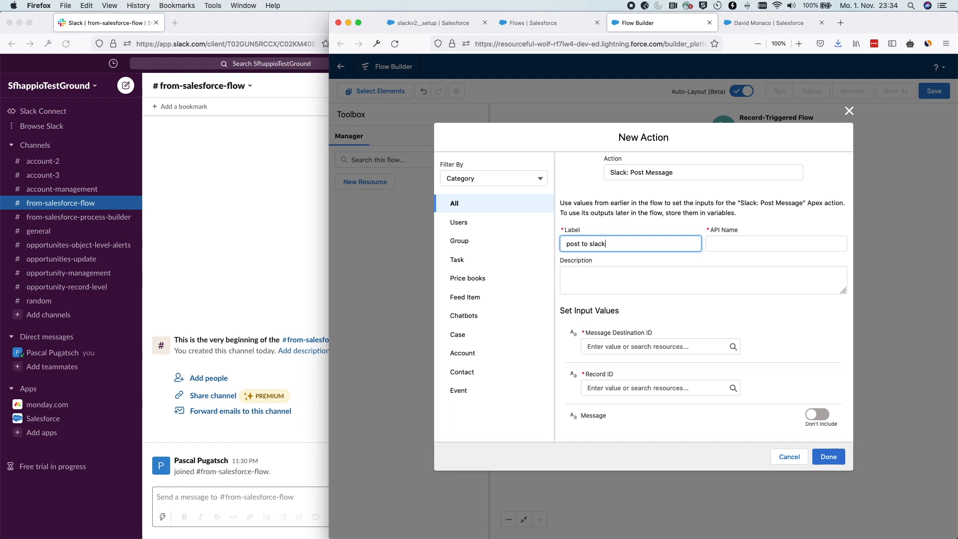
key("Tab")
left_click(608, 277)
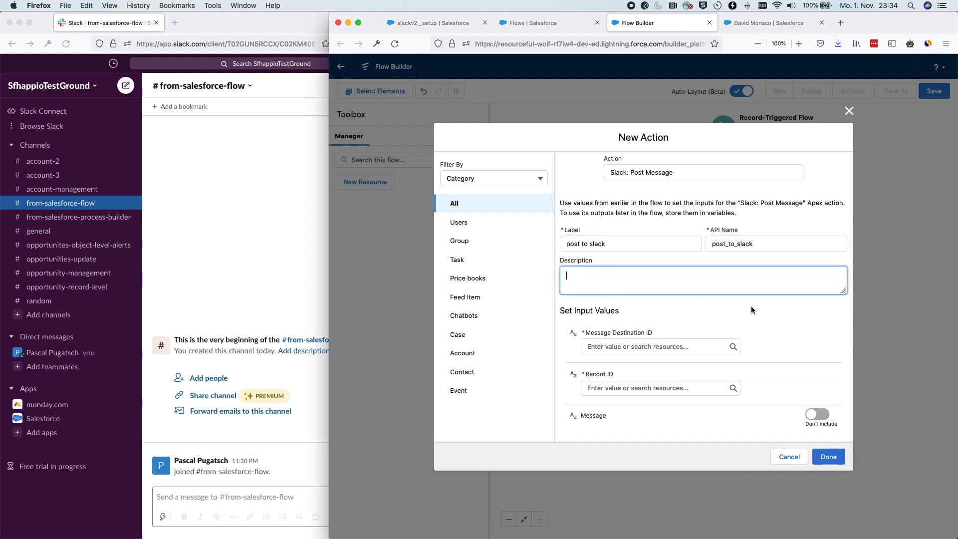
Copy the ID of the "flow message" destination from Slack's Automation Configuration and paste it as the action's Message Destination ID.
left_click(596, 347)
left_click(830, 328)
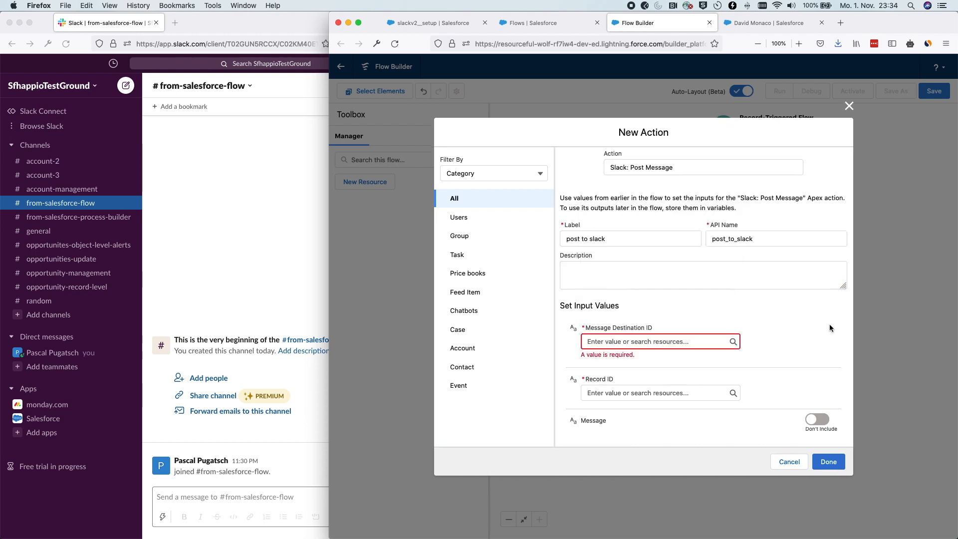
left_click(549, 29)
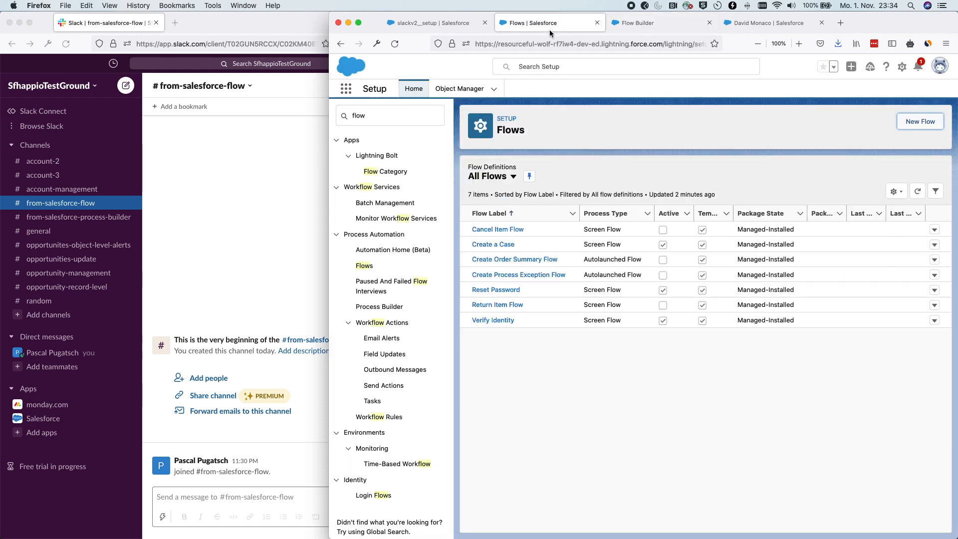
left_click(446, 24)
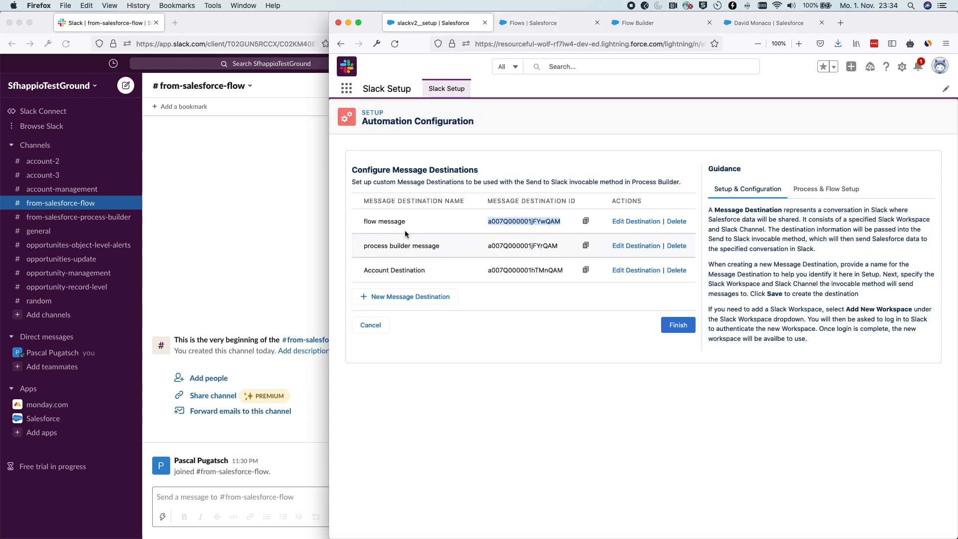
left_click(586, 222)
left_click(659, 23)
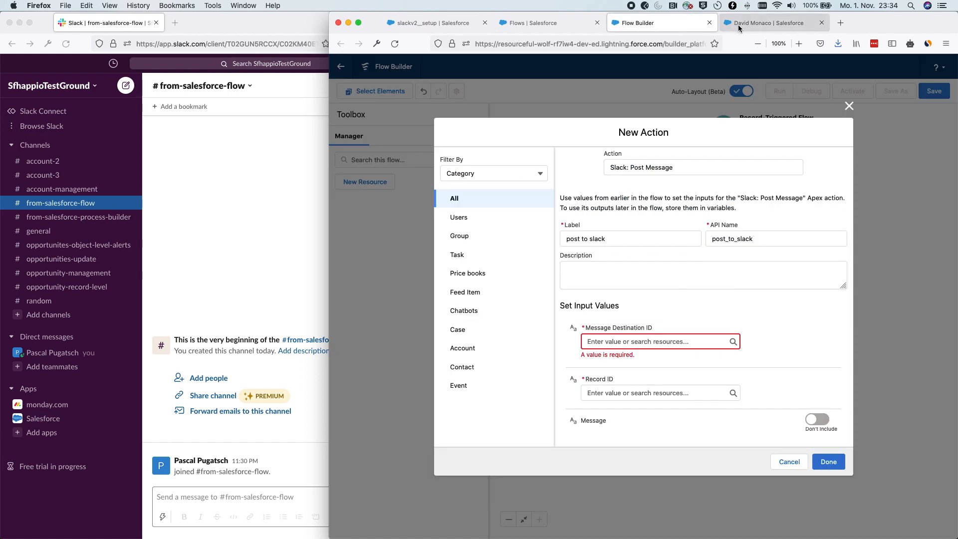
left_click(623, 342)
key("cmd+v")
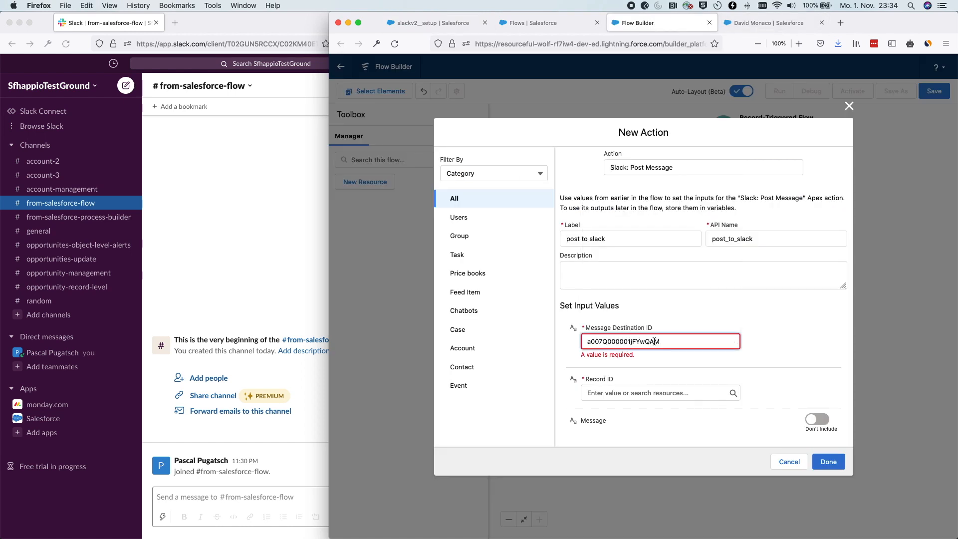
Set the Slack action's Record ID to the triggering lead's ID, {!$Record.Id}.
left_click(640, 389)
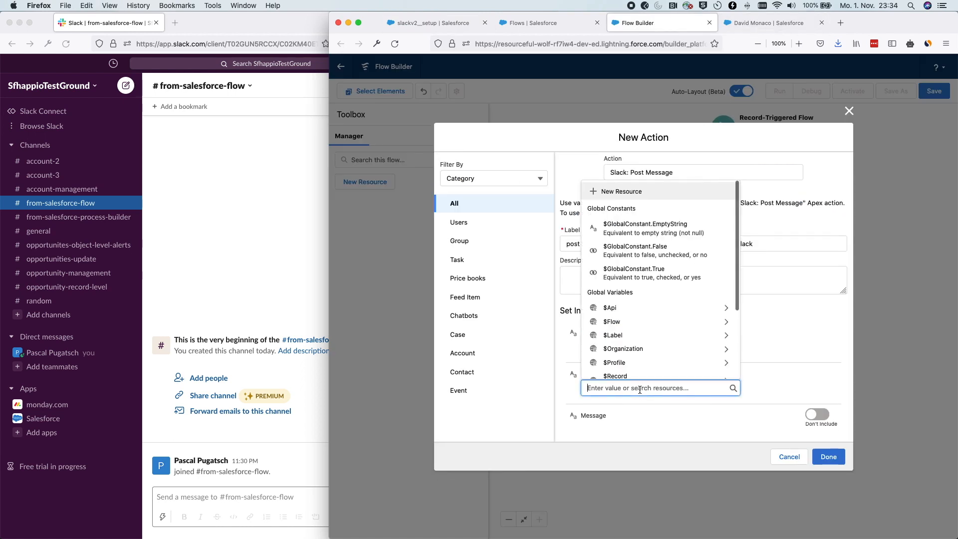
scroll(619, 350, "down", 2)
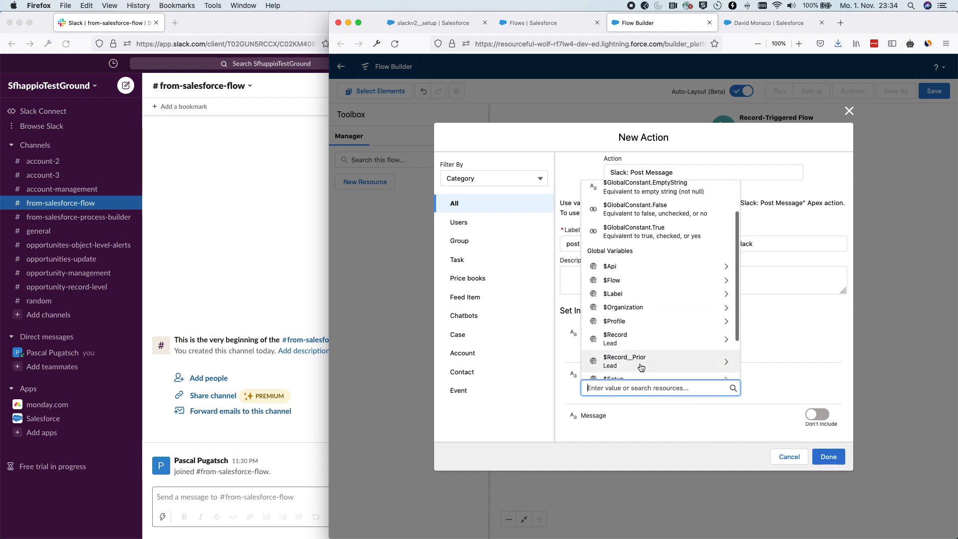
left_click(613, 342)
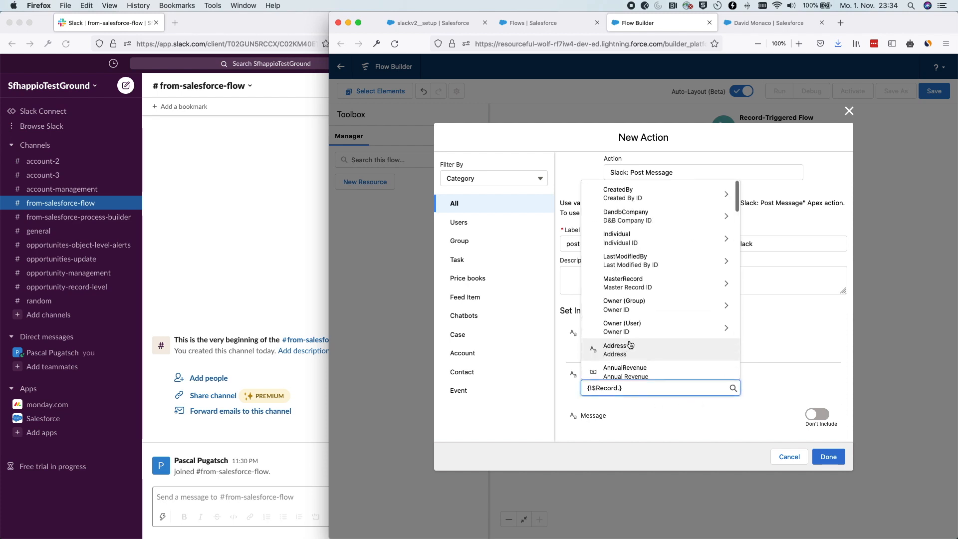
scroll(618, 359, "down", 4)
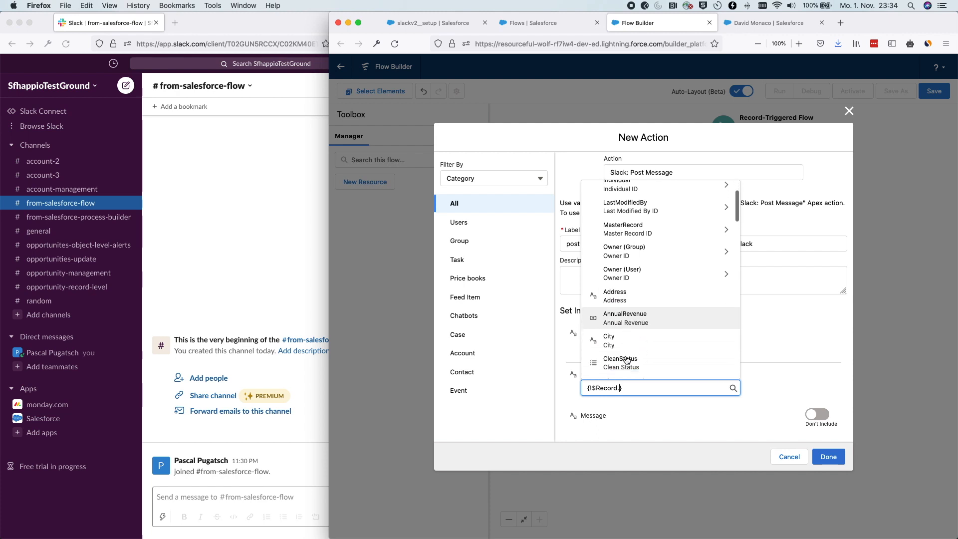
scroll(627, 360, "down", 4)
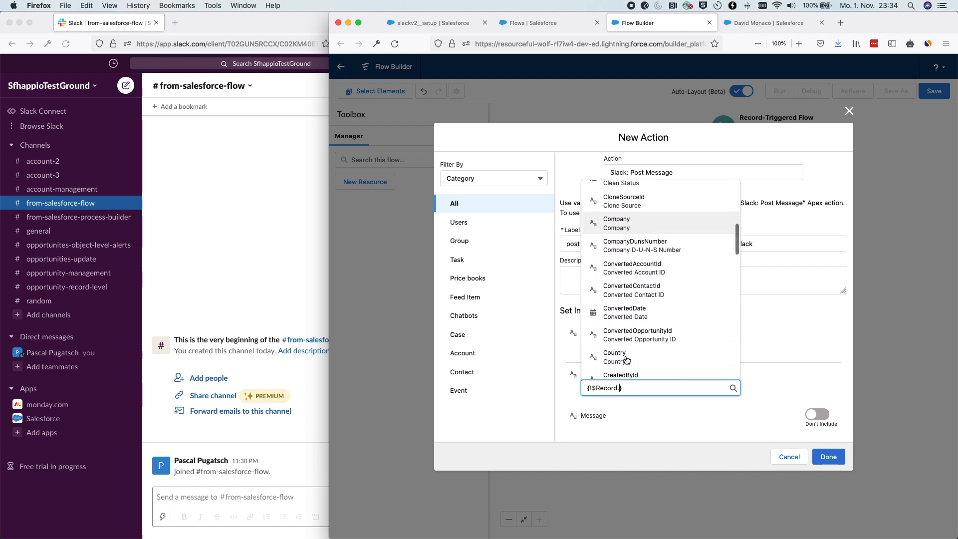
type("id")
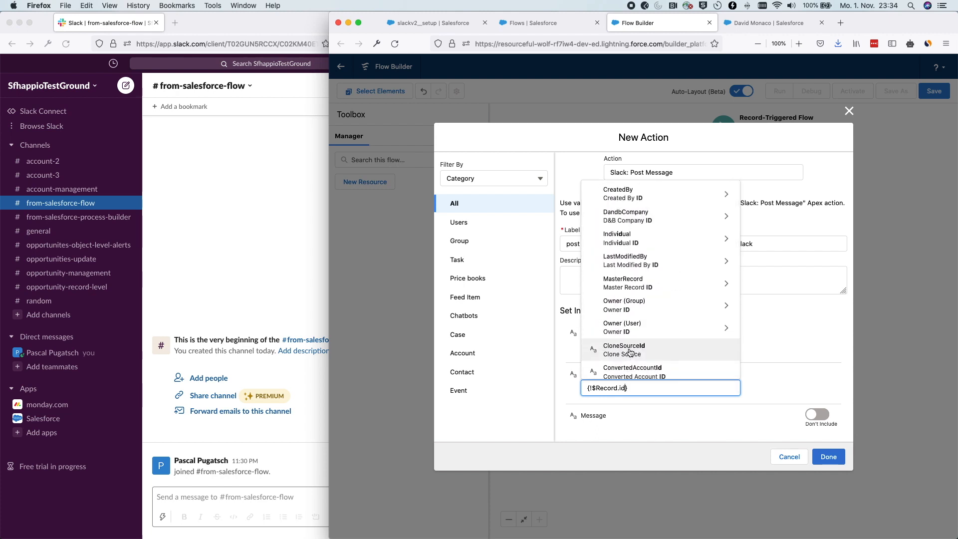
scroll(630, 352, "down", 5)
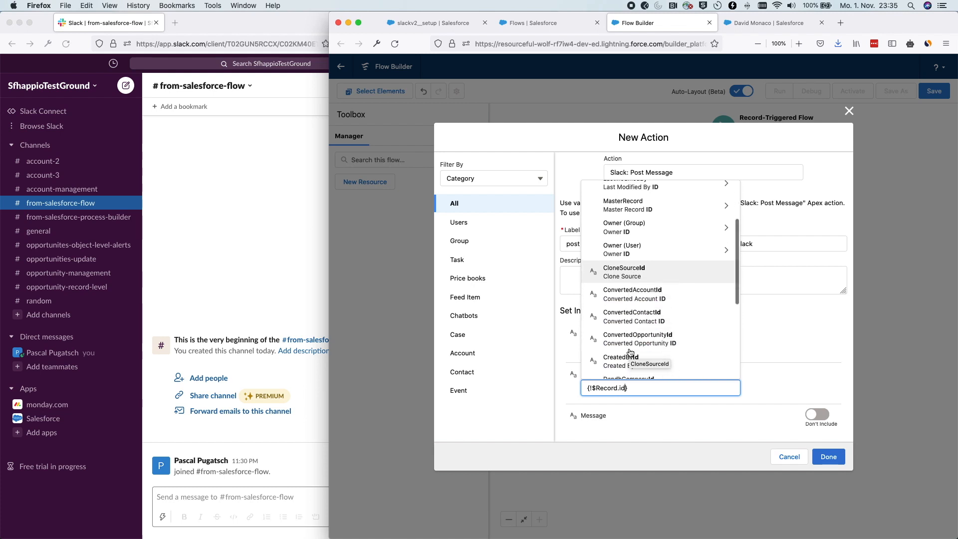
left_click(638, 259)
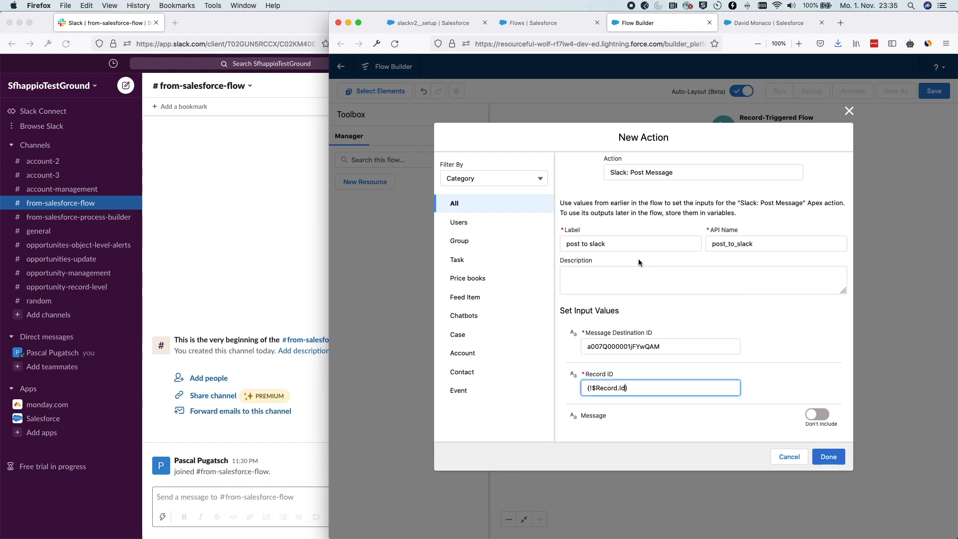
Include a Message in the Slack action reading "Hey I'm the super Flow!" and finish the action.
left_click(783, 378)
left_click(818, 414)
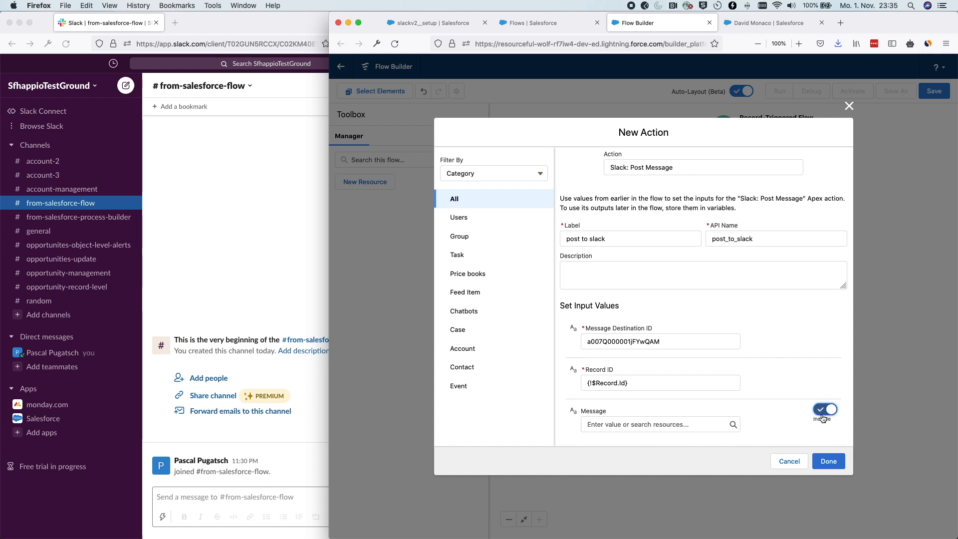
left_click(641, 429)
type("Hey I'm th")
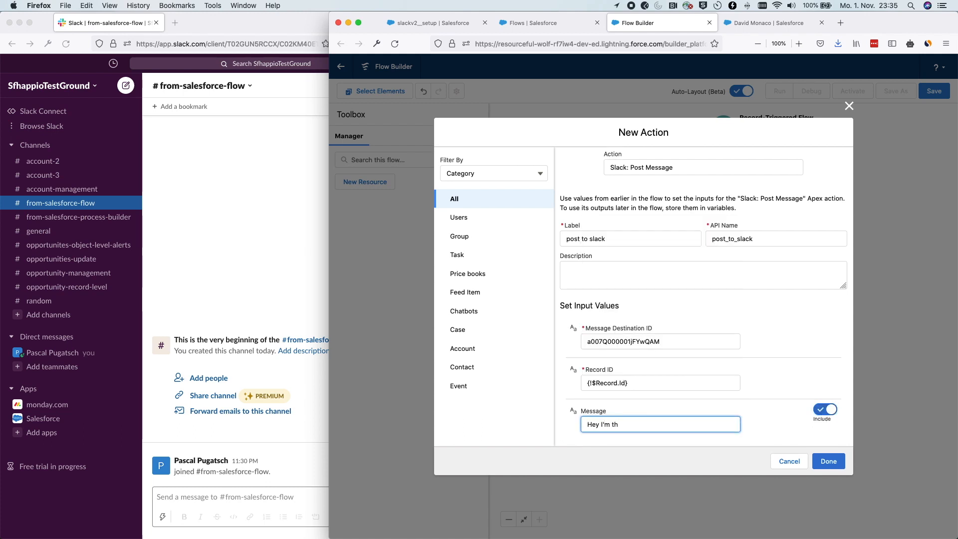
type("e super Flow!")
left_click(828, 461)
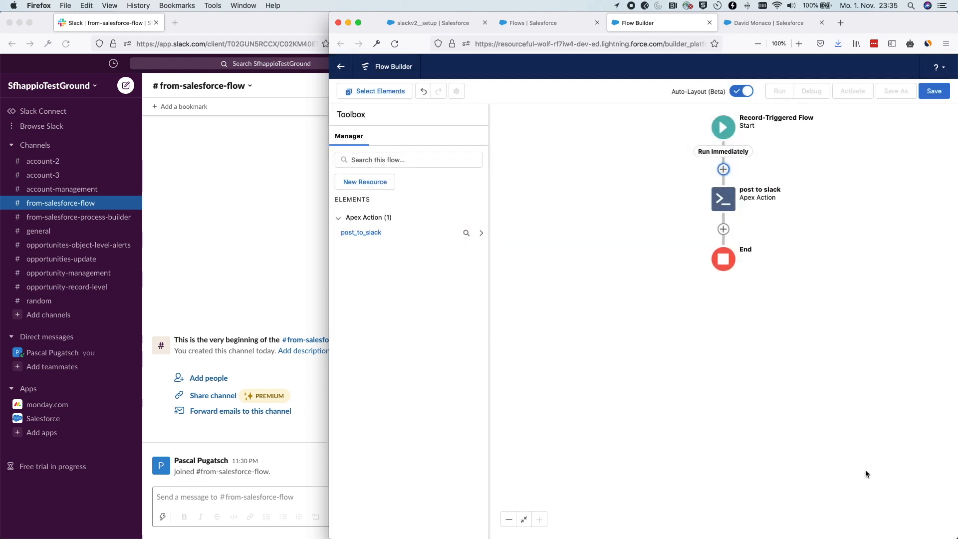
Save the flow with the label "flow-post to slack" and API name flow_post_to_slack, and activate it.
left_click(933, 90)
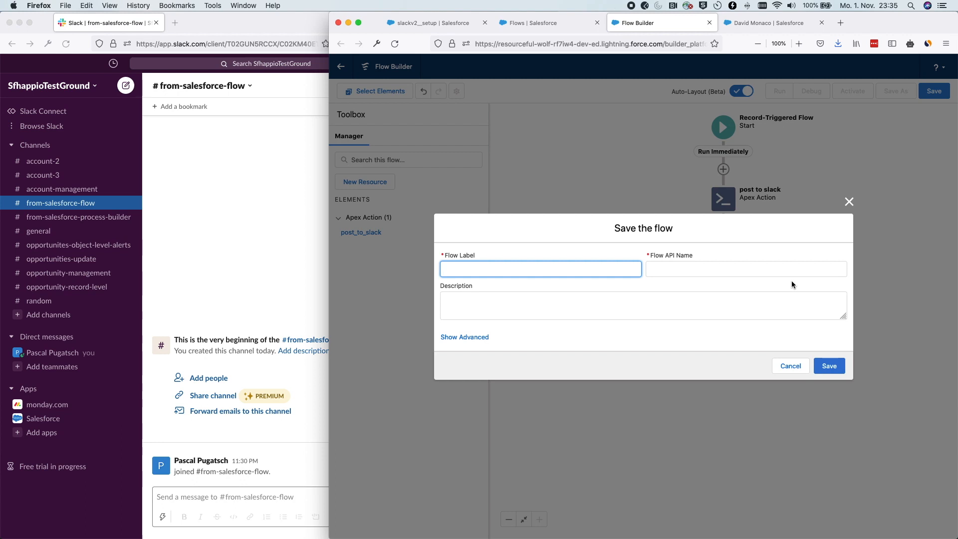
type("flow-post to slack")
key("Tab")
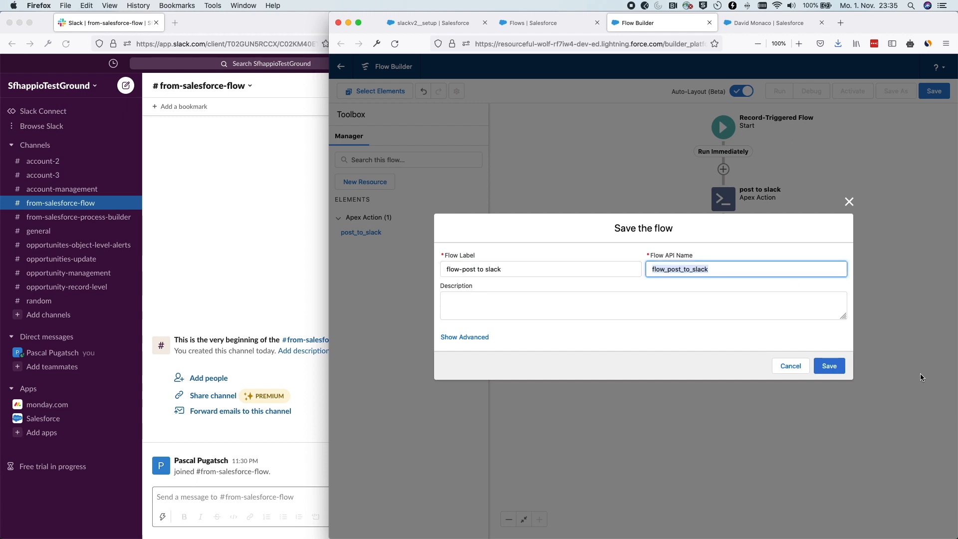
left_click(842, 364)
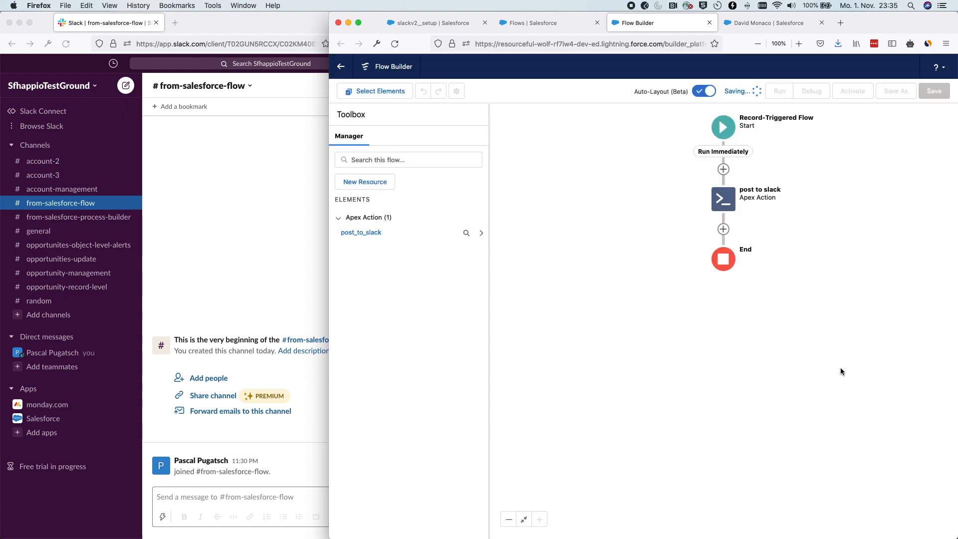
left_click(846, 93)
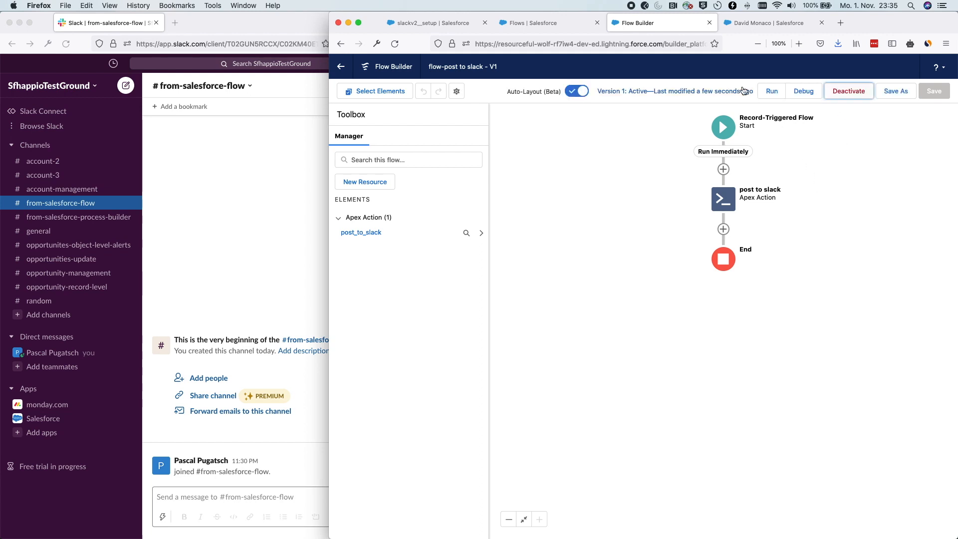
In the already open lead record, set the address's City to Zurich and Country to Switzerland, and save the record.
left_click(739, 23)
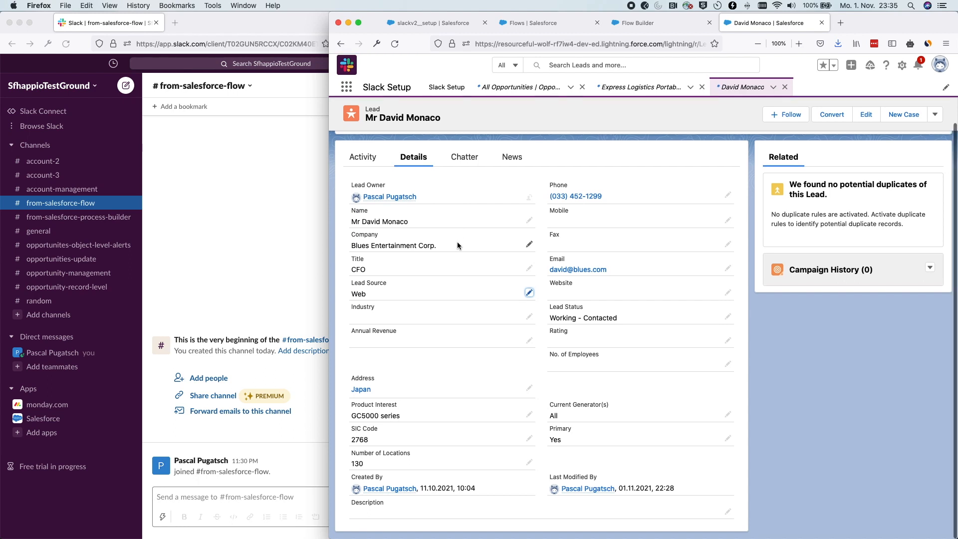
left_click(541, 394)
scroll(581, 397, "down", 4)
left_click(368, 287)
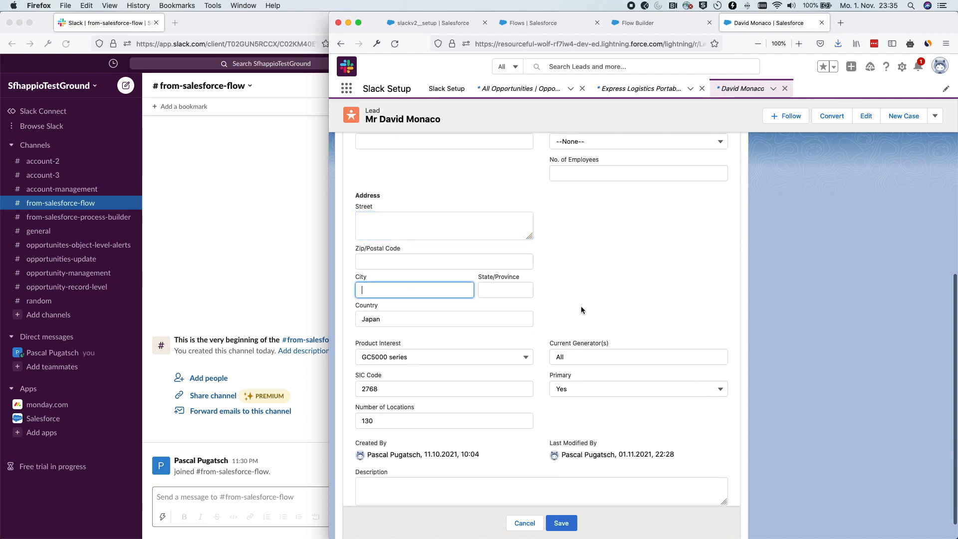
type("Zurich")
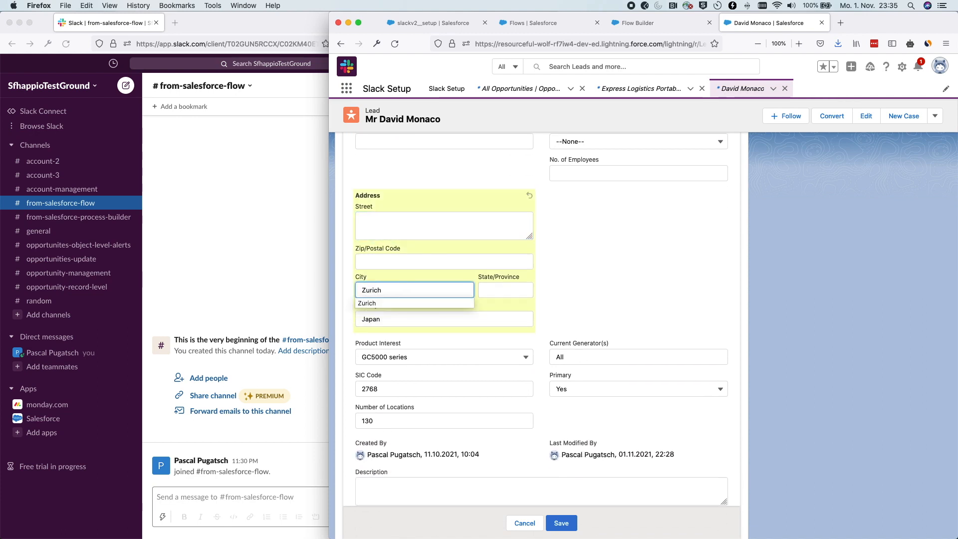
left_click(421, 322)
left_click_drag(405, 319, 346, 319)
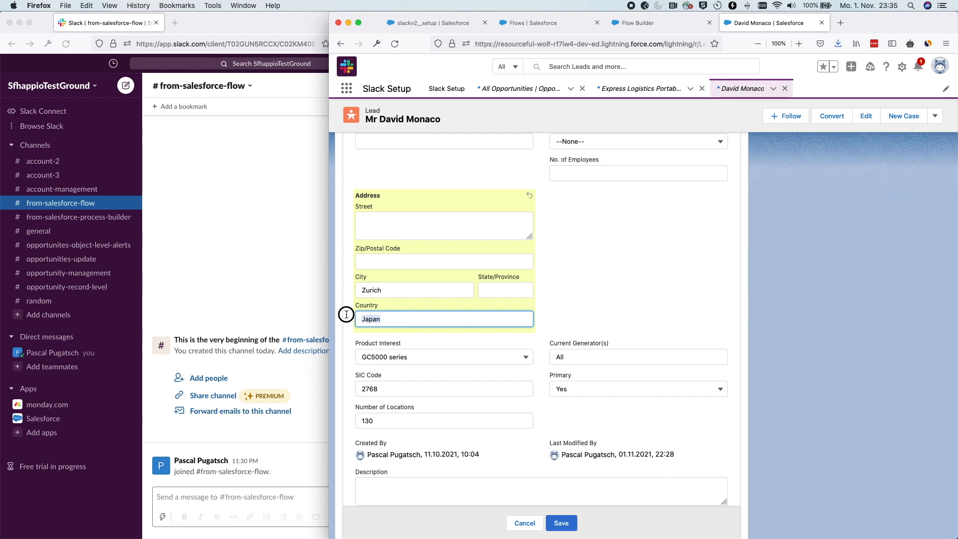
type("Switz")
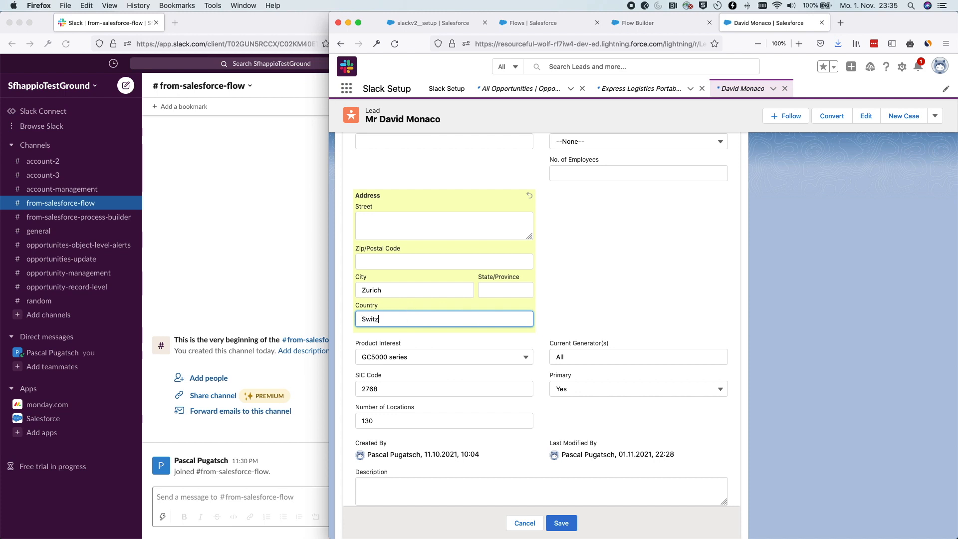
type("erland")
left_click(642, 270)
left_click(561, 523)
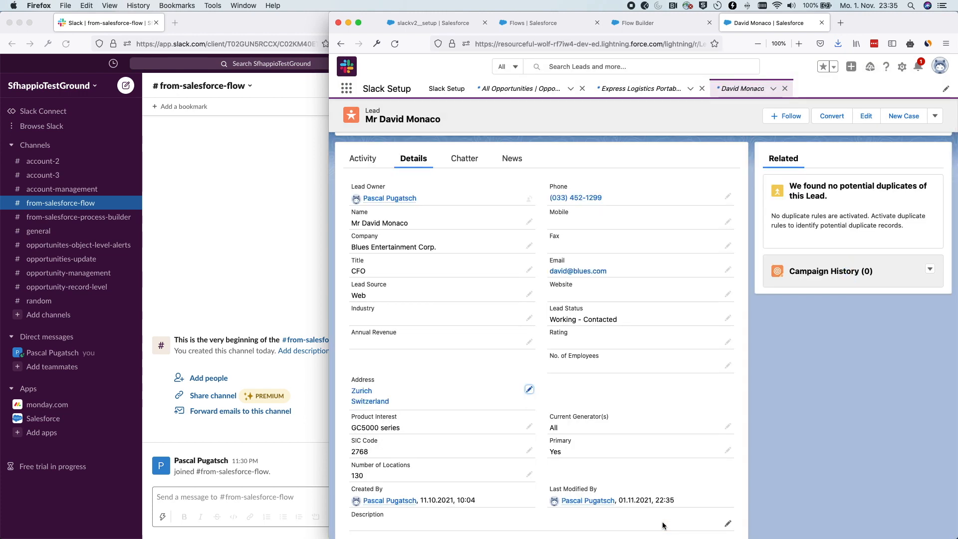
Switch to Slack and check the flow's message in the #from-salesforce-flow channel.
left_click(257, 146)
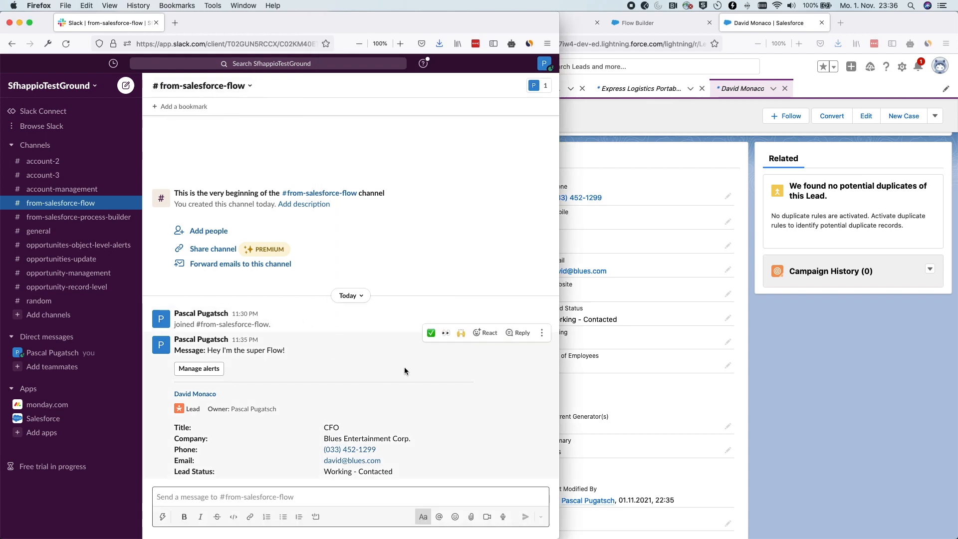
left_click_drag(208, 350, 285, 350)
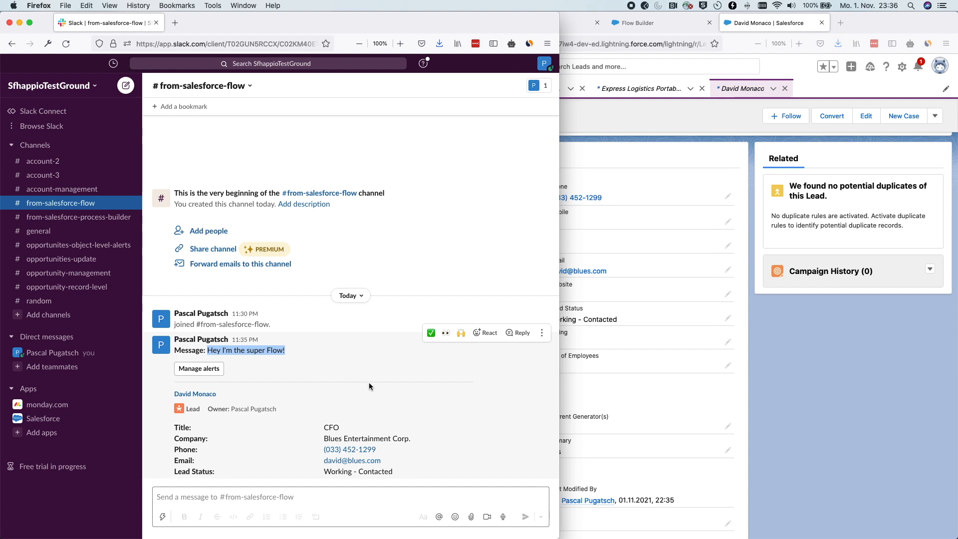
mouse_move(4, 299)
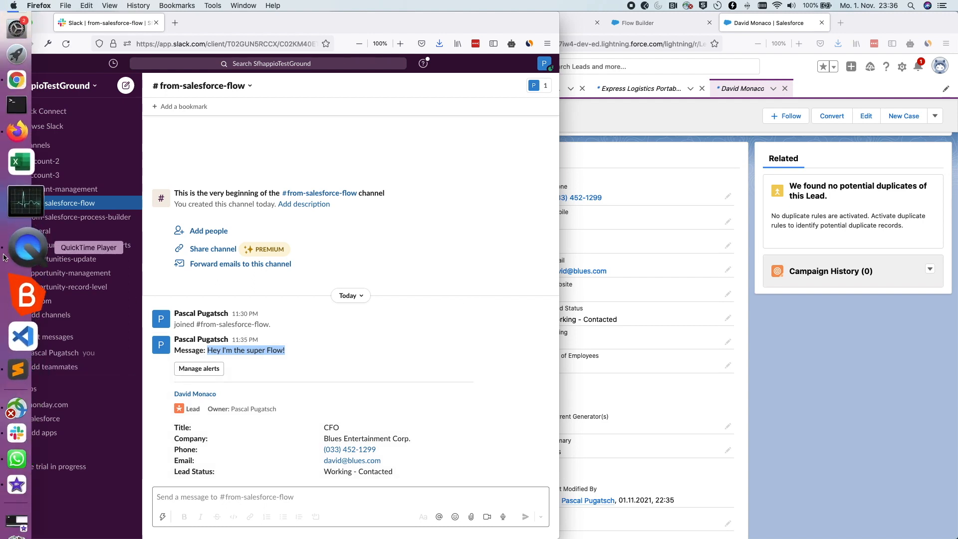
left_click(4, 257)
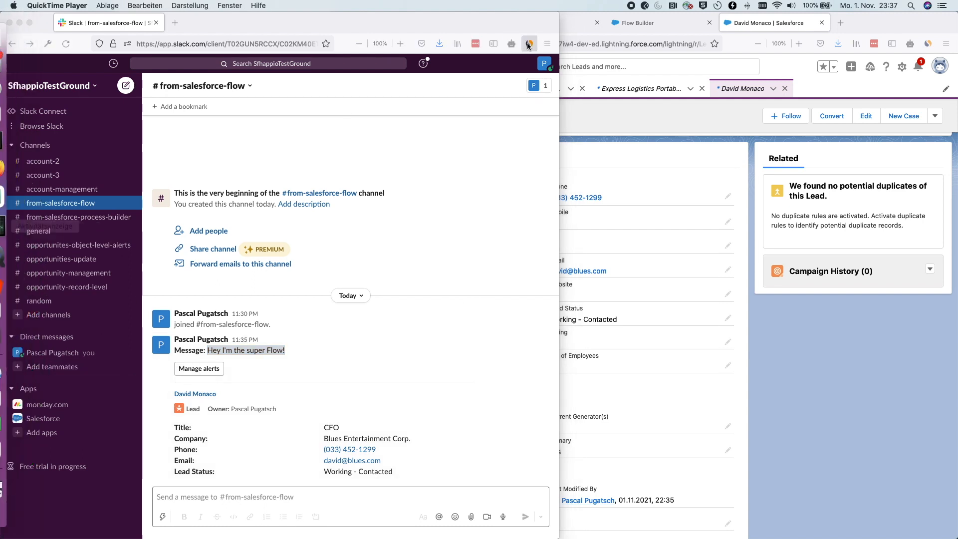